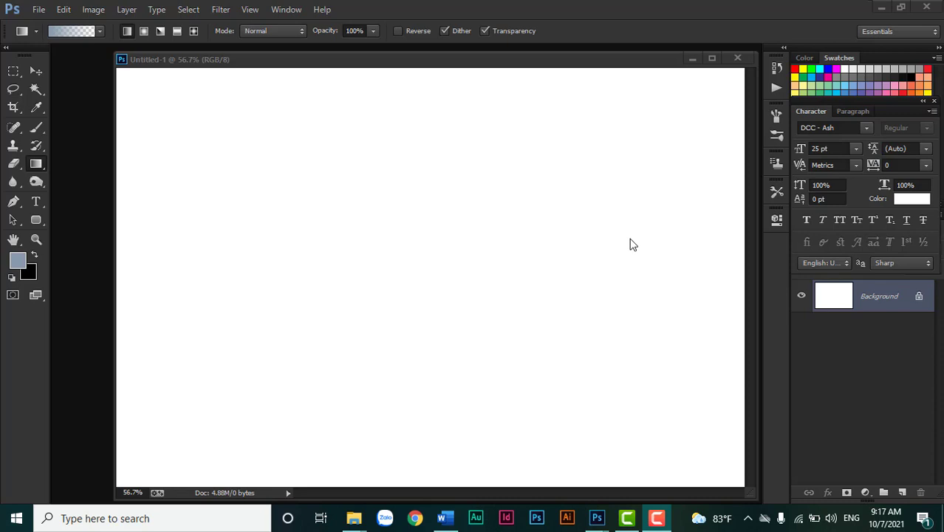
Step: Fill the canvas with the blue-grey foreground colour, then with a newly chosen blue background colour
left_click(630, 238)
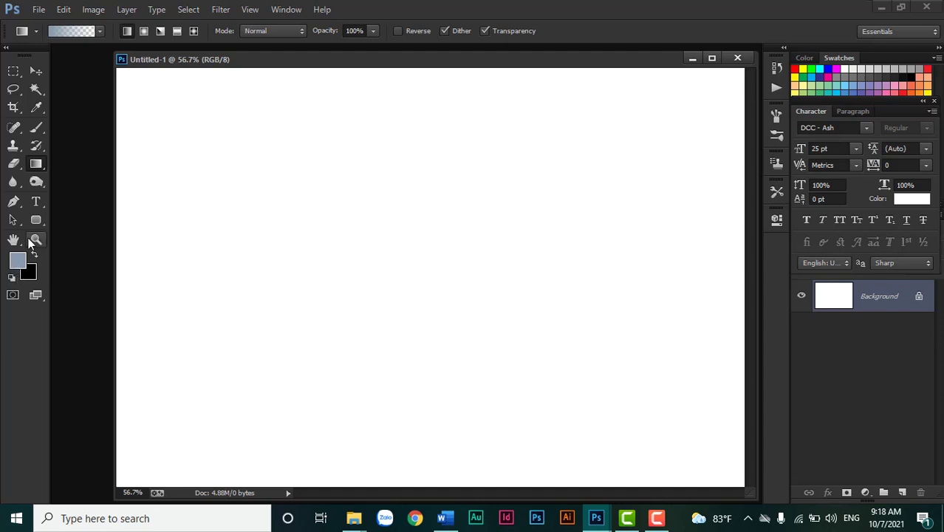
key("alt+BackSpace")
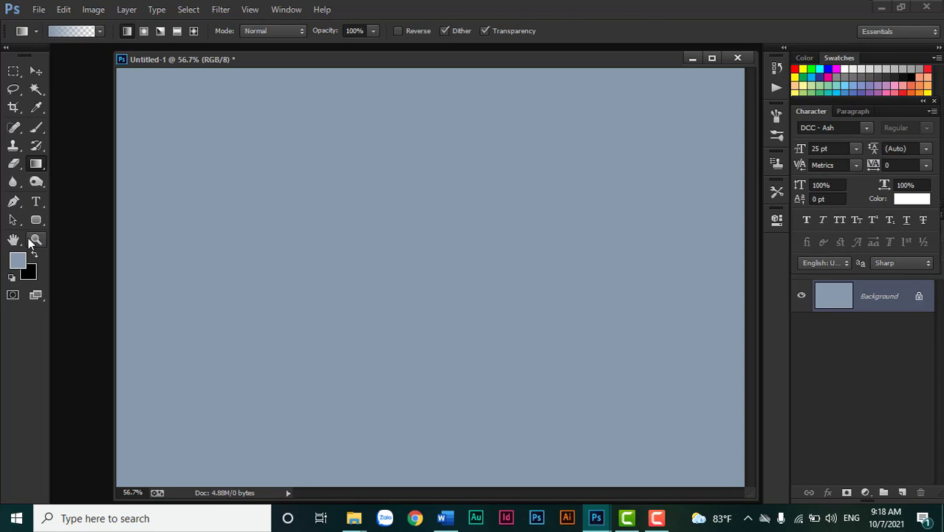
left_click(30, 275)
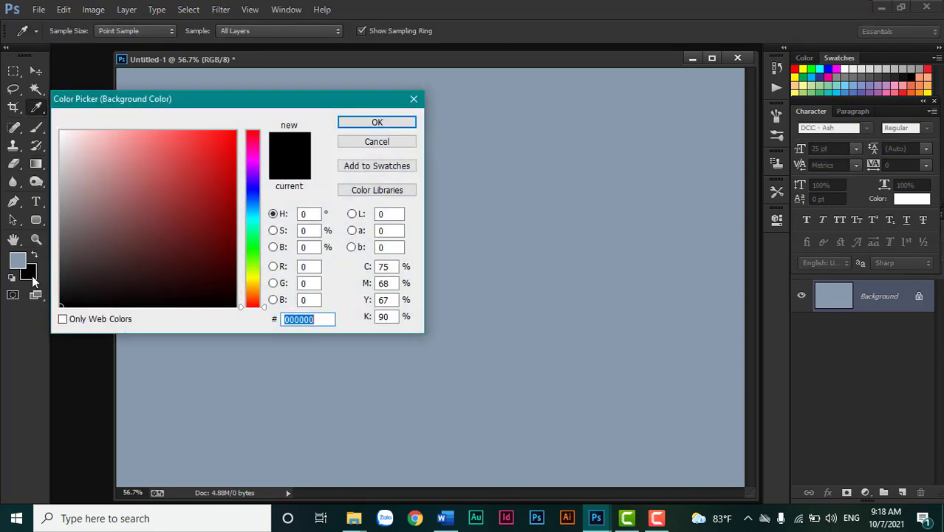
left_click(233, 177)
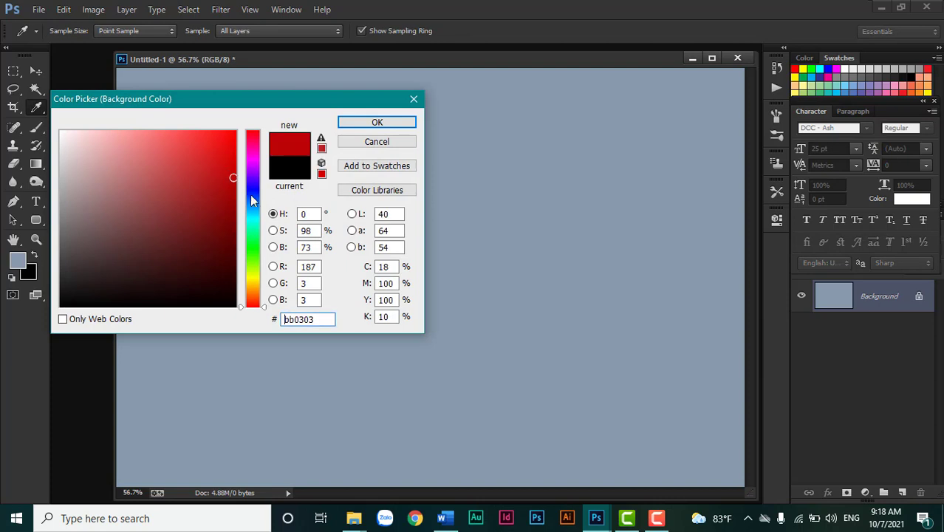
left_click(250, 213)
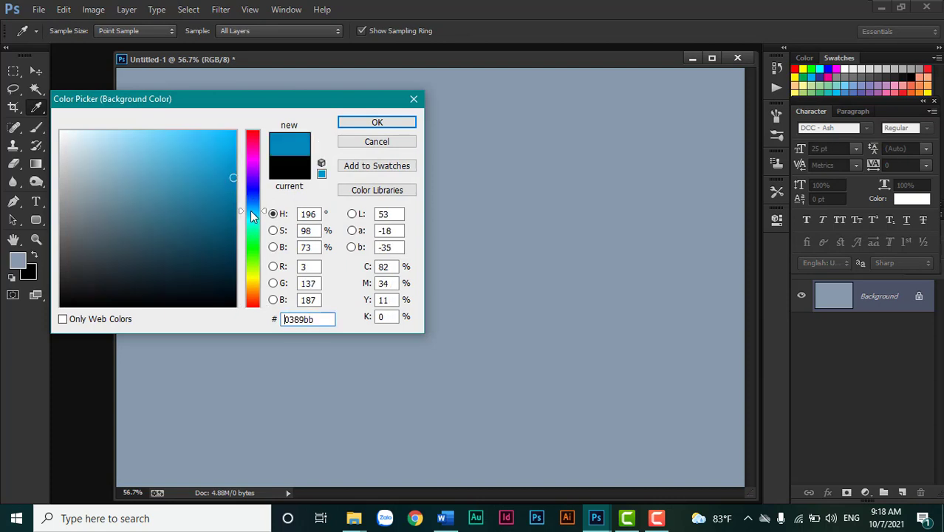
left_click(381, 124)
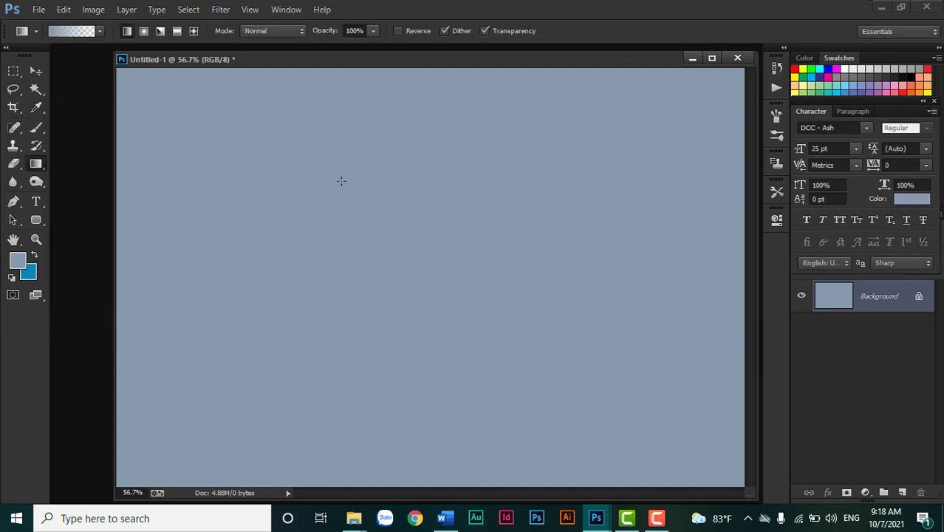
key("ctrl+BackSpace")
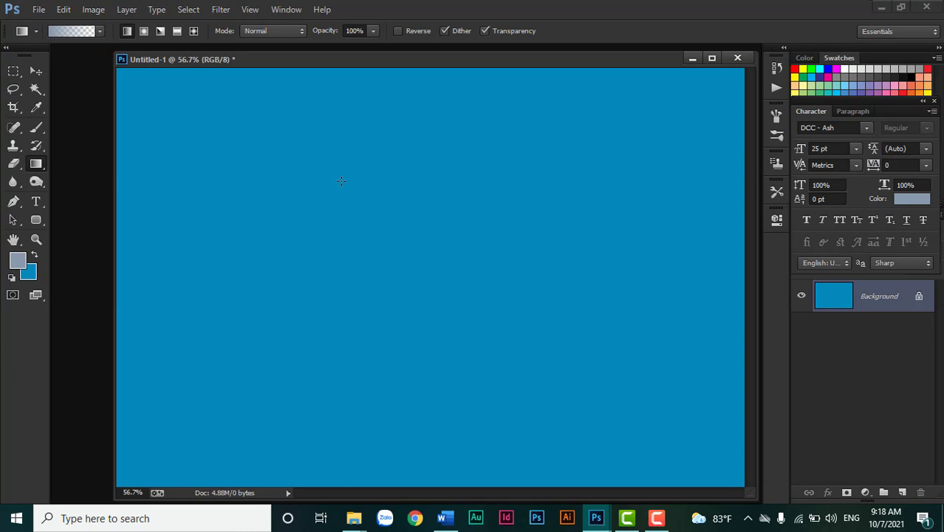
Step: Reset the colours to default black and white and fill the canvas white
key("d")
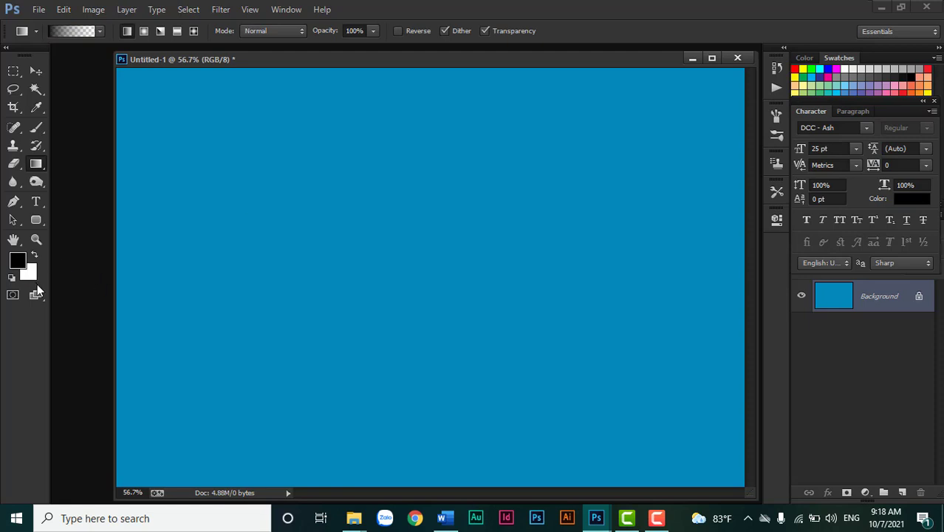
key("x")
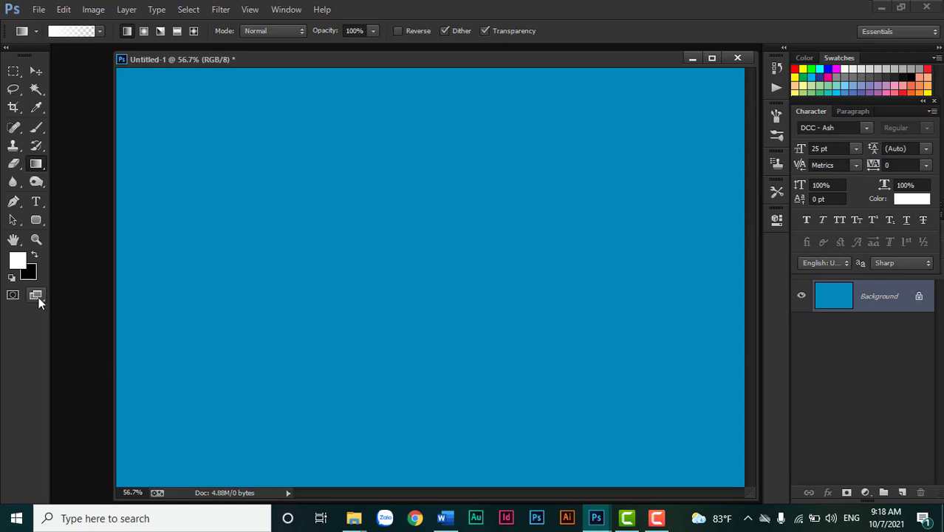
left_click(12, 276)
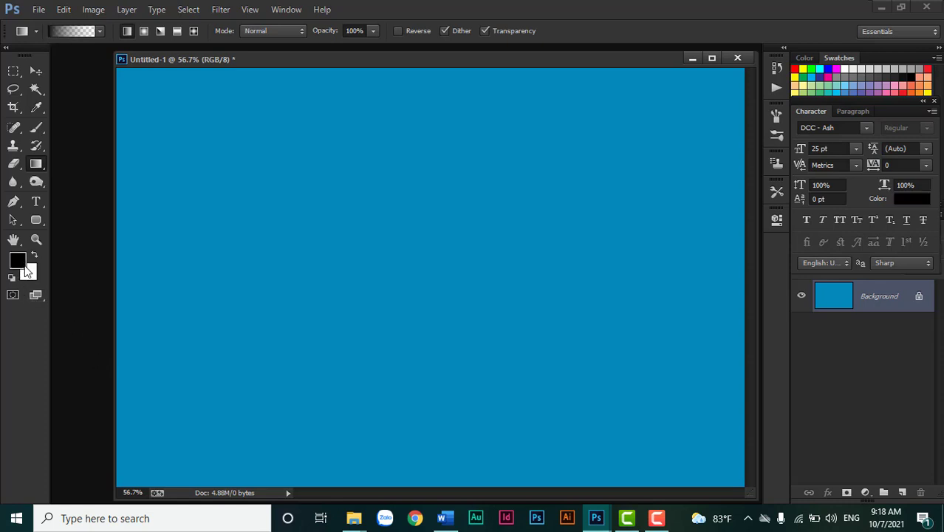
scroll(356, 256, "down", 1)
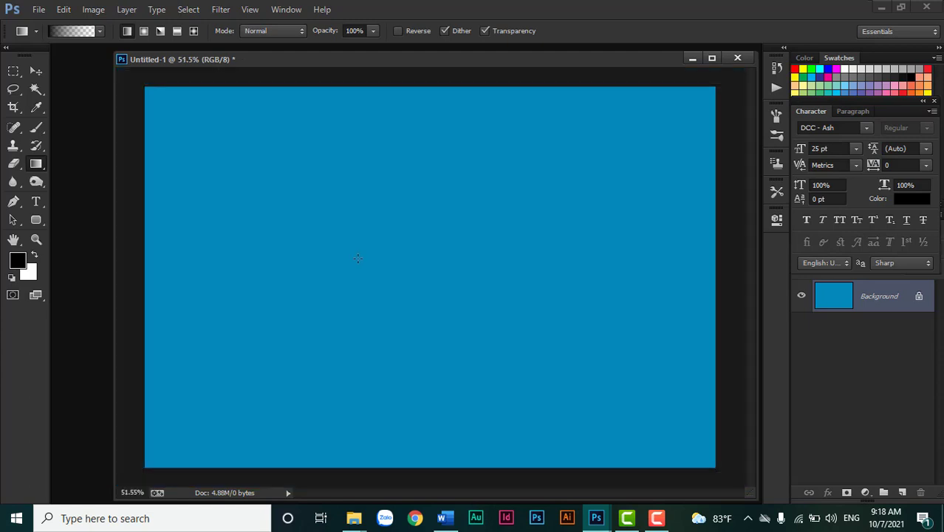
key("ctrl+BackSpace")
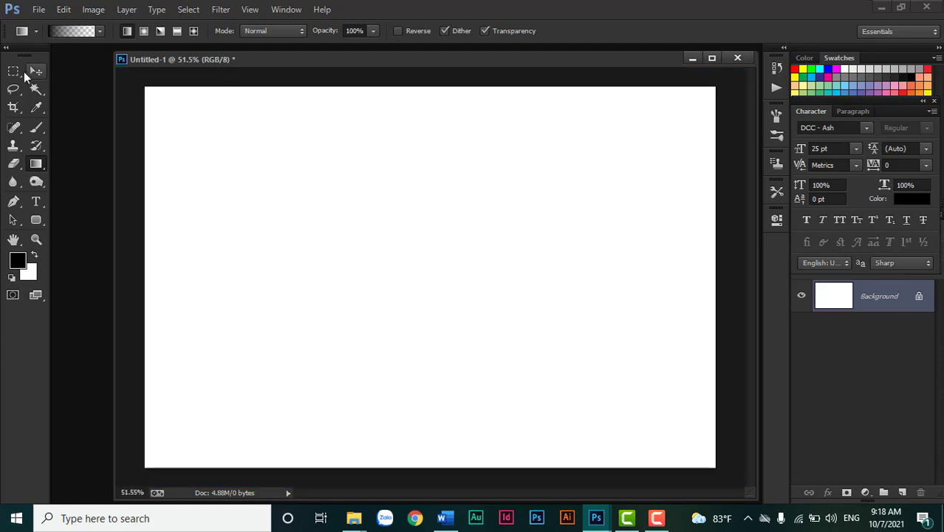
Step: Select a square near the canvas top-left and fill it with a dark green foreground colour
left_click(15, 71)
left_click_drag(179, 135, 304, 248)
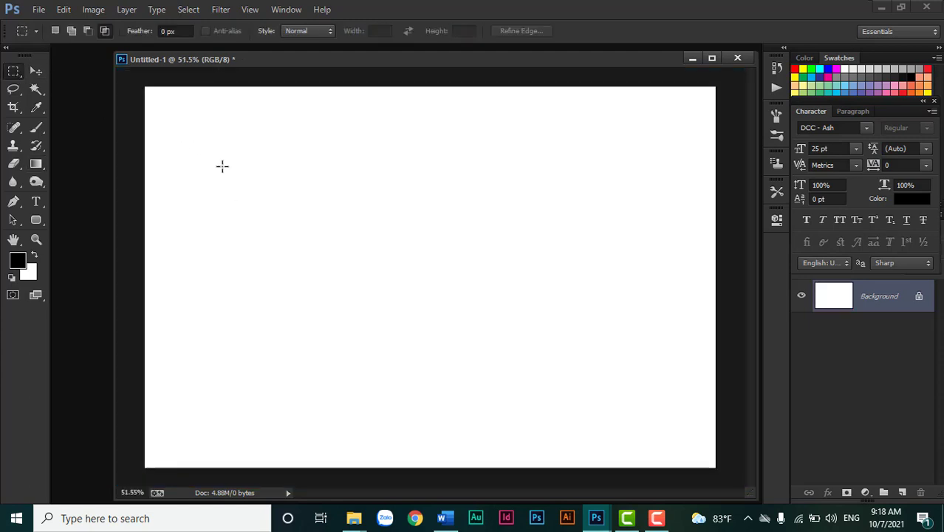
left_click(304, 248)
key("ctrl+z")
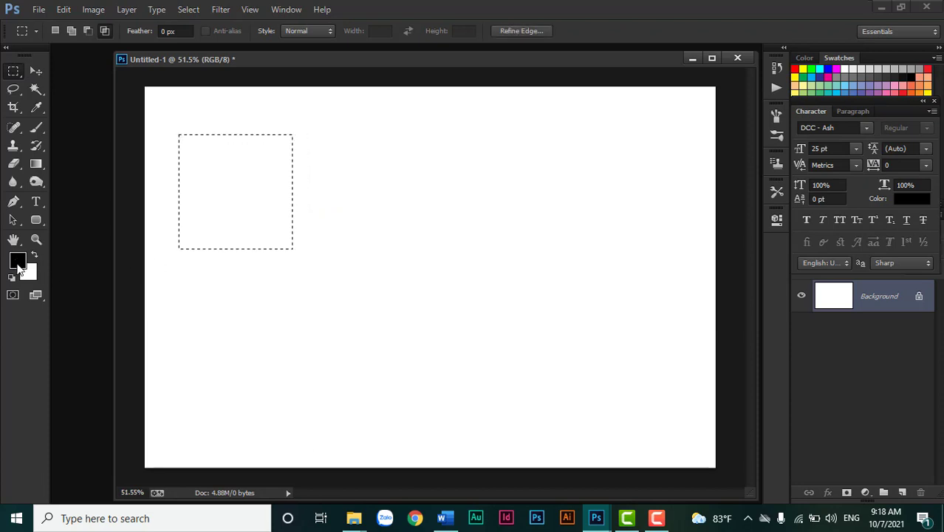
left_click(18, 262)
left_click(254, 237)
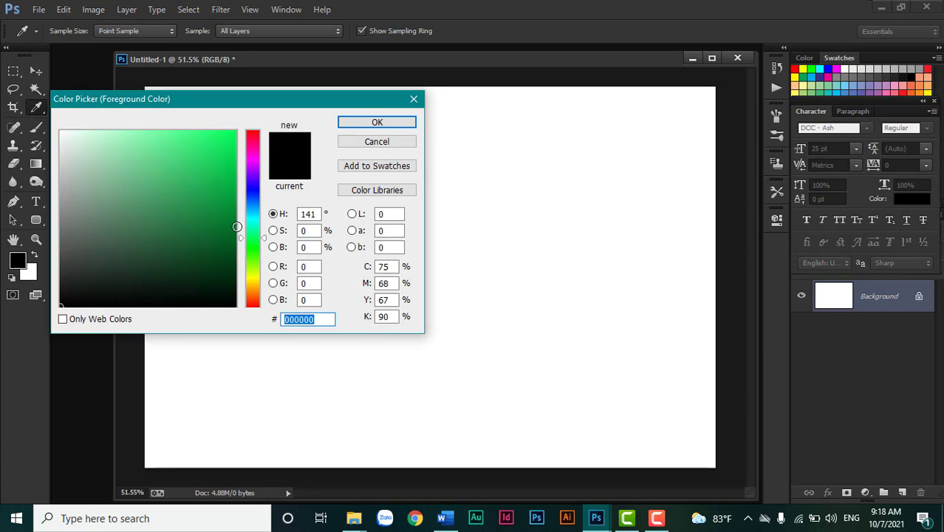
left_click(236, 227)
left_click(377, 122)
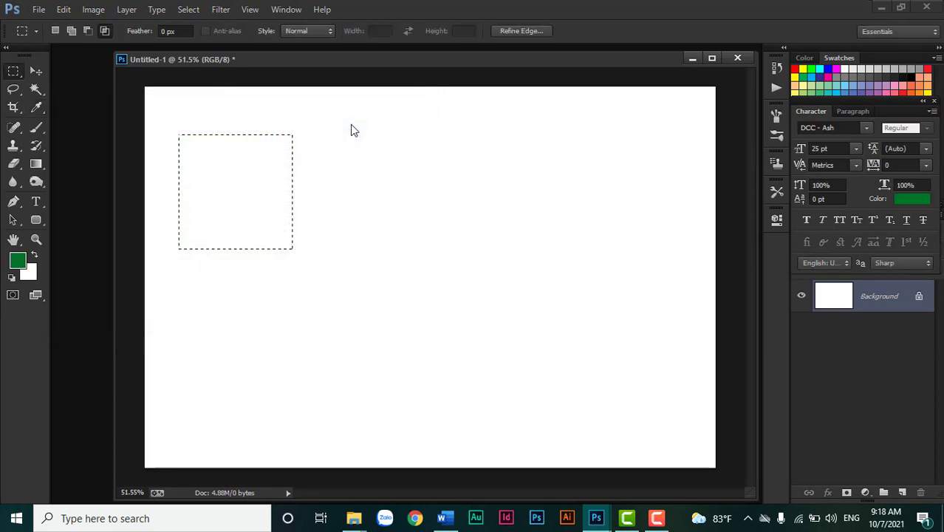
key("alt+BackSpace")
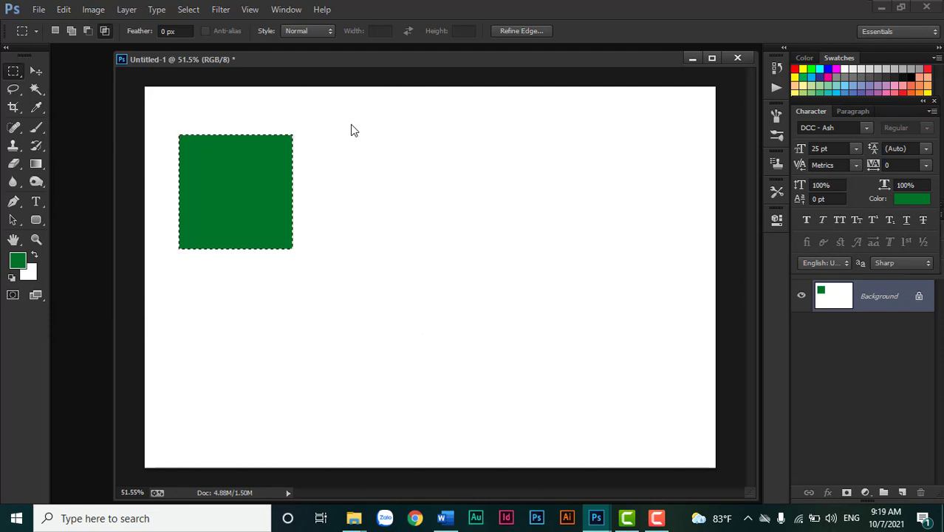
Step: Check the green's values (#007429, G 116, B 41) in the Color Picker, then deselect the square
left_click(20, 261)
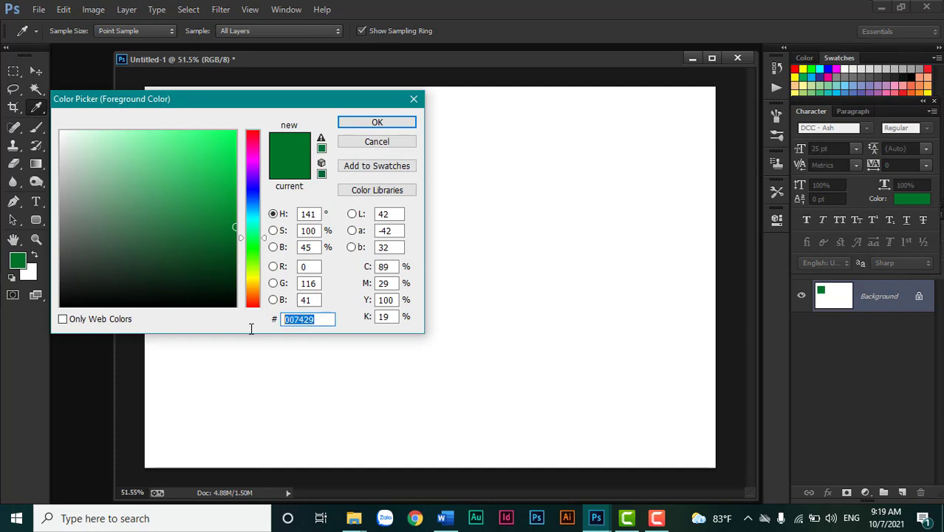
left_click(322, 319)
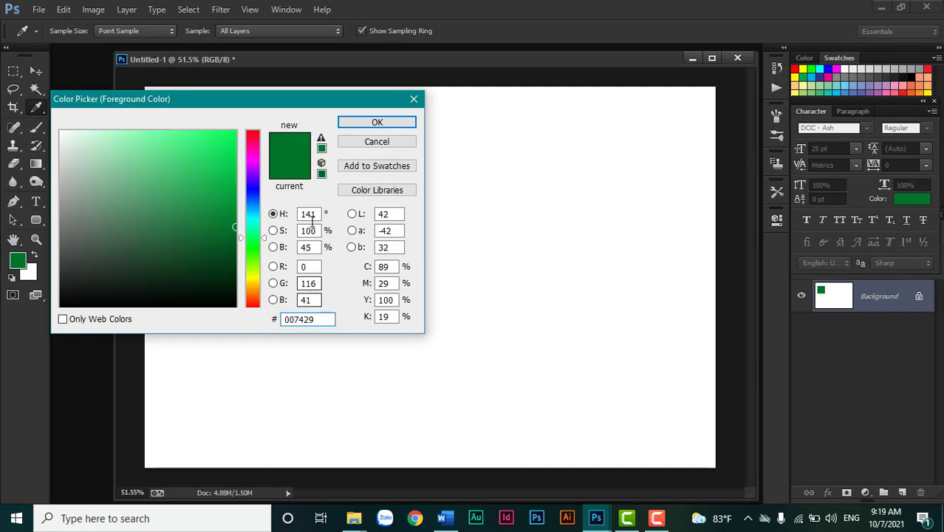
left_click_drag(237, 96, 274, 98)
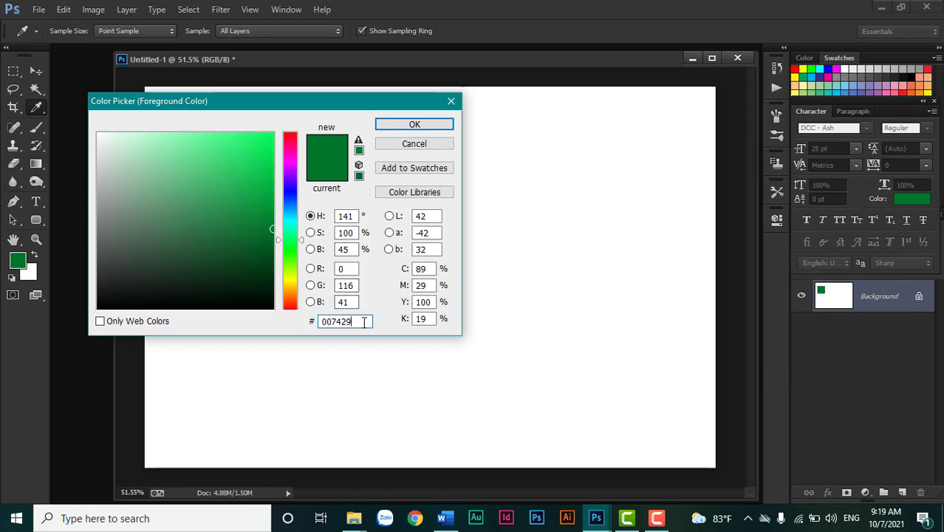
left_click_drag(362, 320, 314, 323)
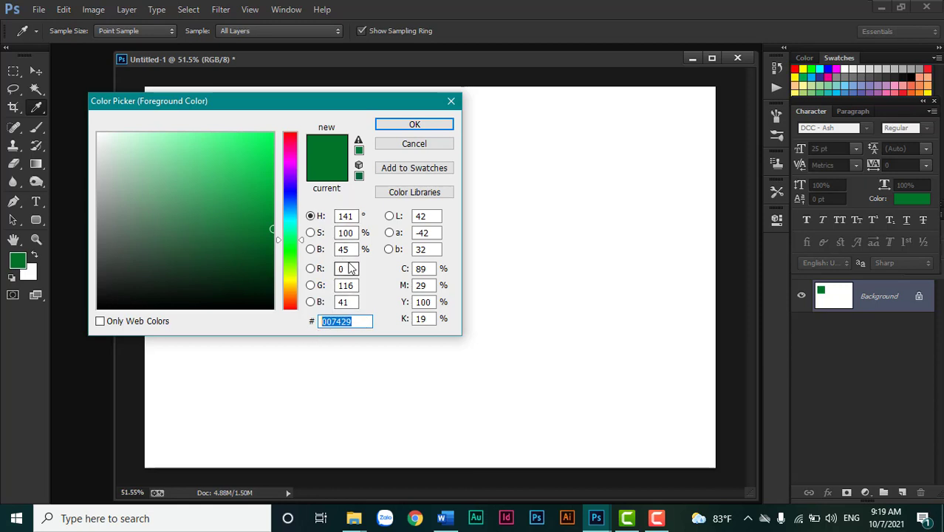
left_click(347, 269)
left_click(347, 285)
left_click(355, 302)
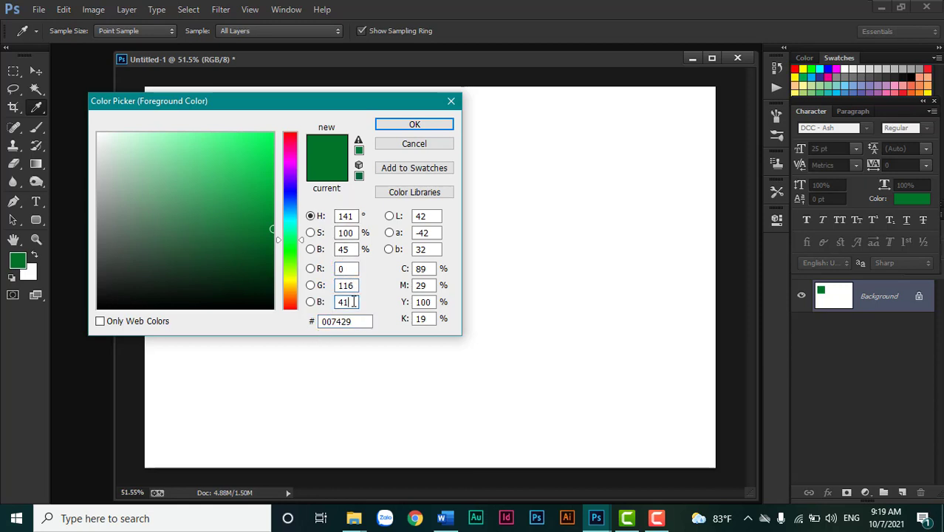
left_click(412, 126)
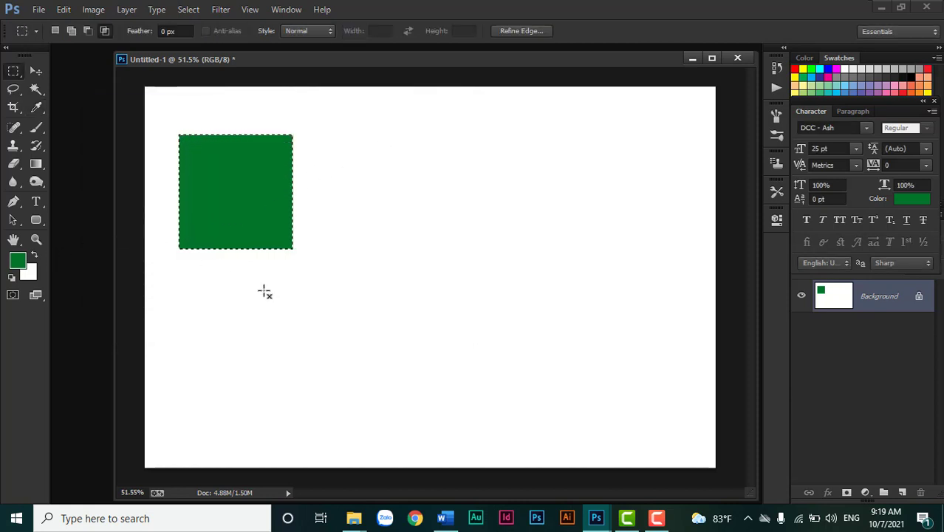
left_click(337, 277)
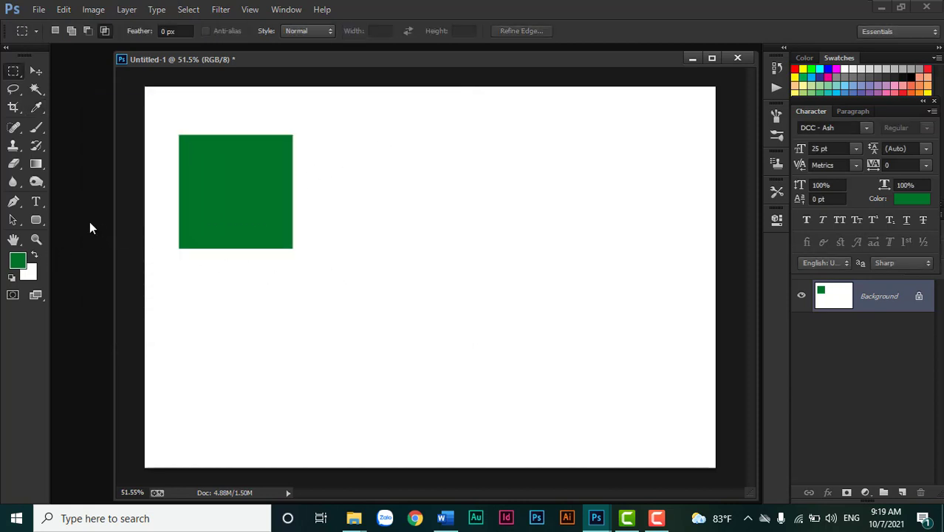
Step: Open the END rainbow rose image, sample its yellow petal (#def366) as foreground, and close it
key("ctrl+o")
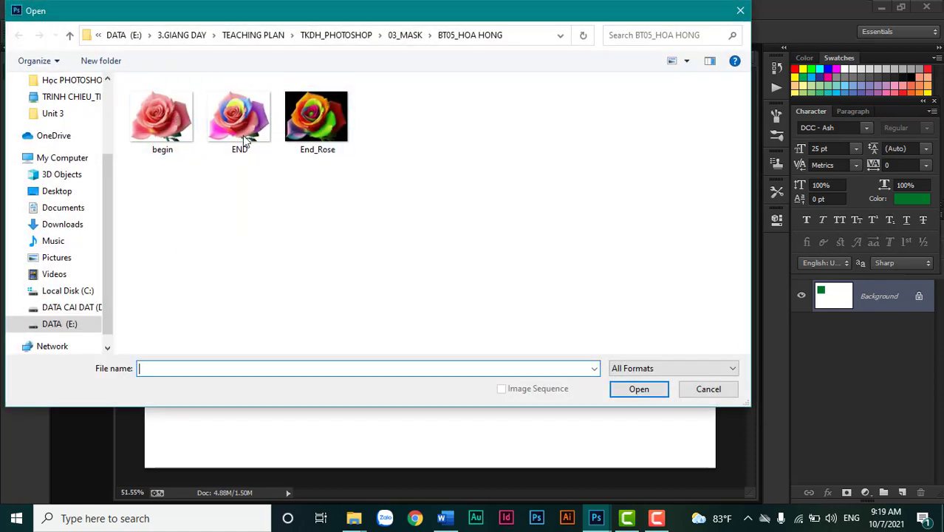
double_click(246, 140)
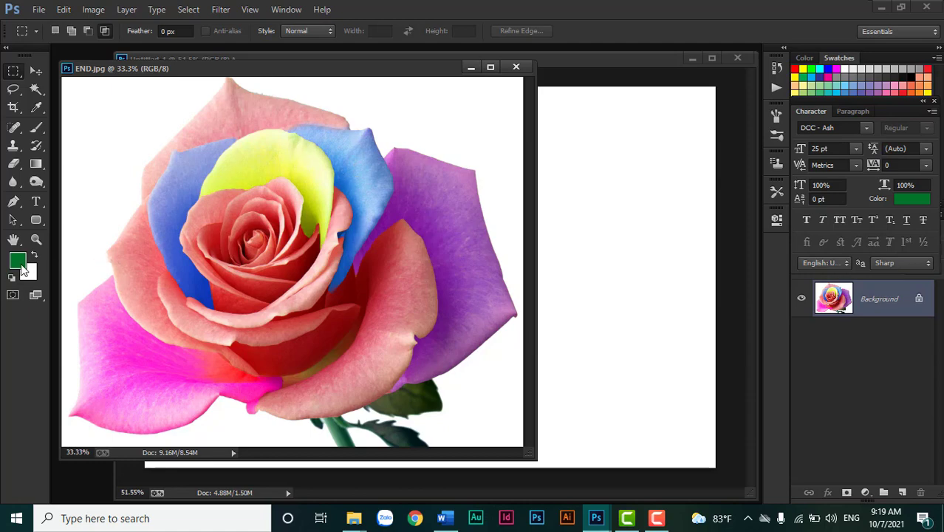
left_click(22, 264)
left_click_drag(161, 107, 493, 143)
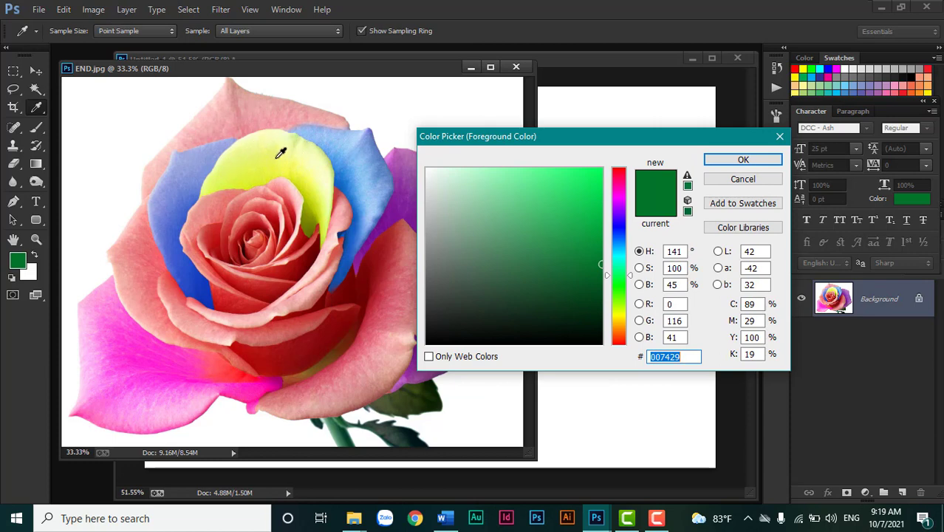
left_click(255, 159)
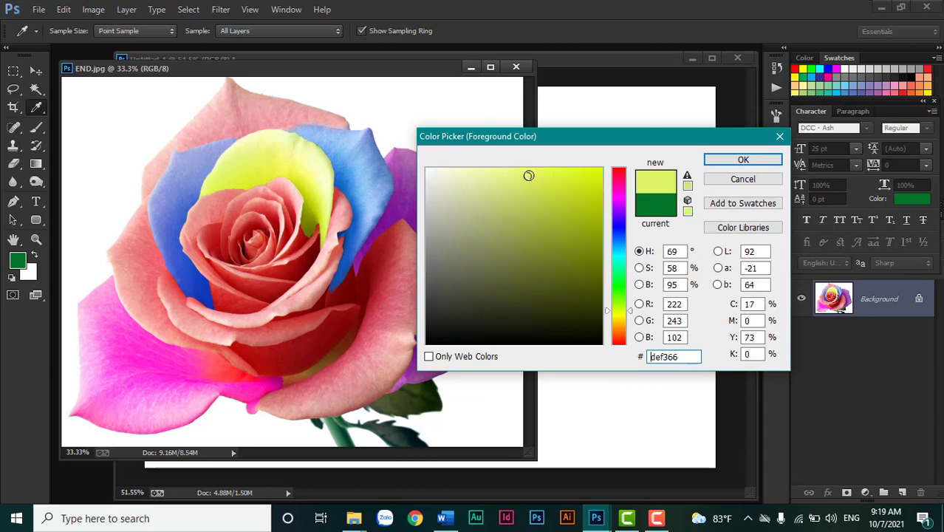
left_click(769, 164)
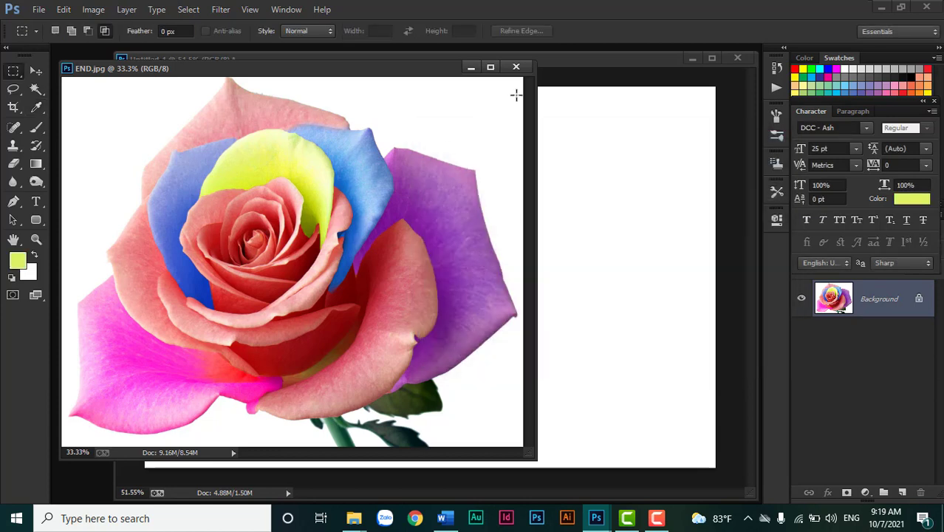
left_click(520, 67)
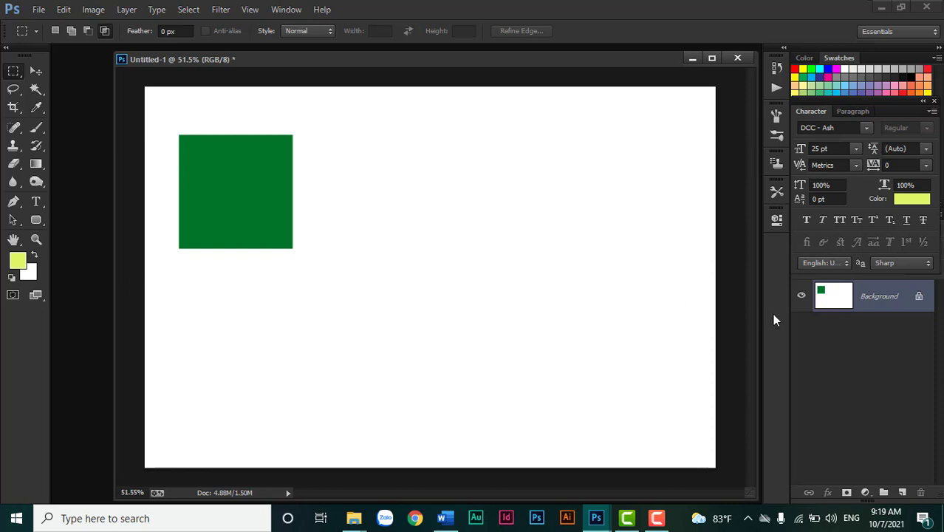
Step: Undo the green square, add an empty Layer 1, and draw a large rectangular selection
key("ctrl+z")
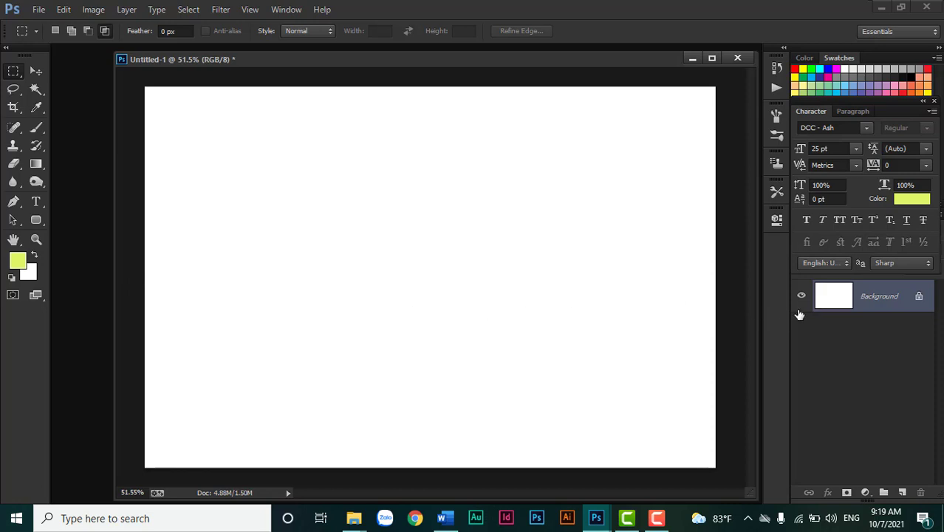
left_click(903, 492)
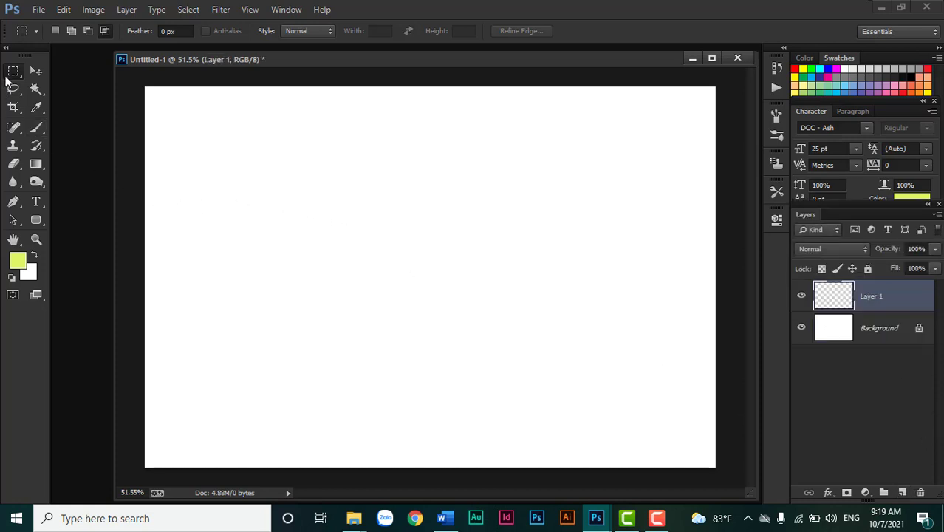
mouse_move(219, 142)
left_mouse_down()
mouse_move(298, 360)
mouse_move(645, 418)
left_mouse_up()
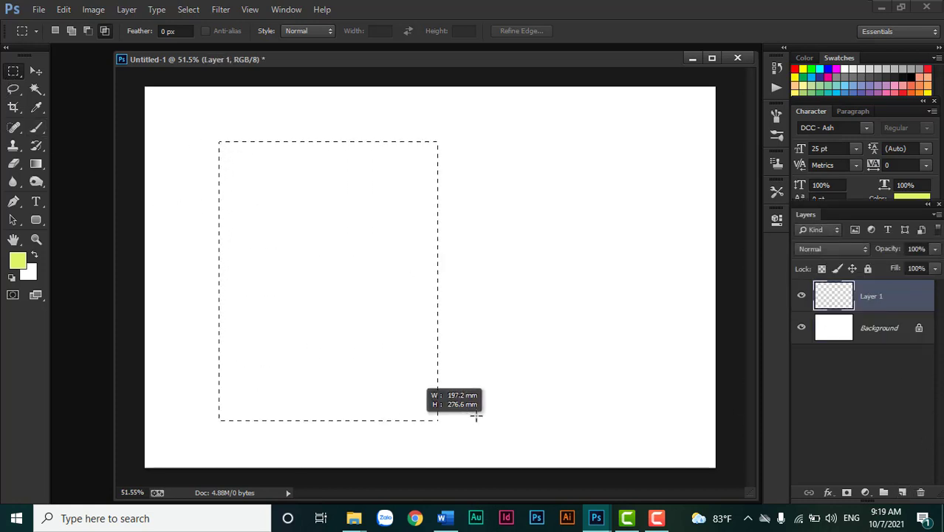
left_click_drag(645, 419, 647, 422)
left_click(647, 423)
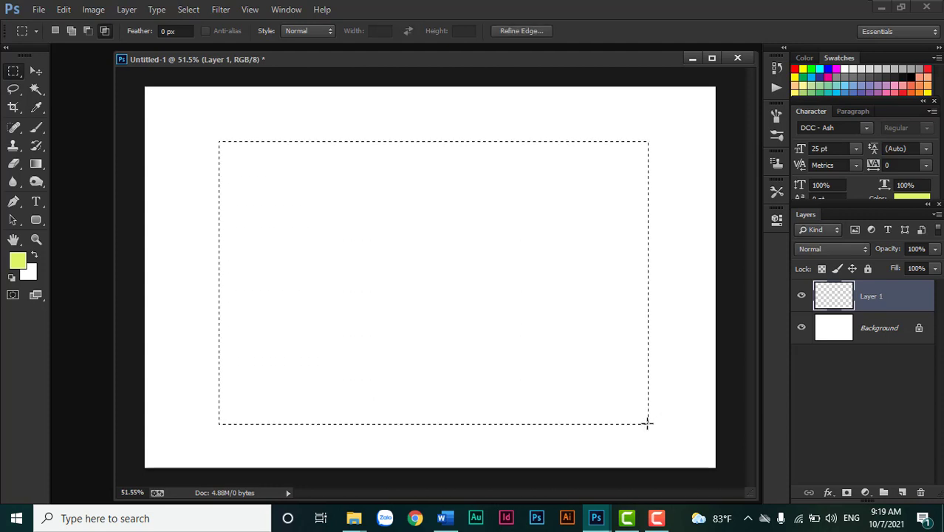
Step: Set the foreground colour to pink #ff7dd9 and the background to light pink #ffd5f3
left_click(21, 261)
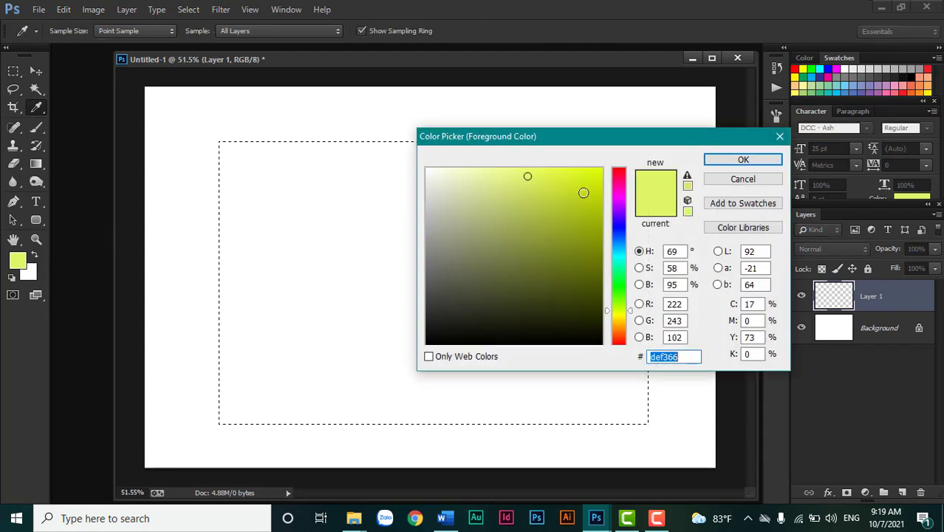
left_click(619, 190)
left_click(583, 216)
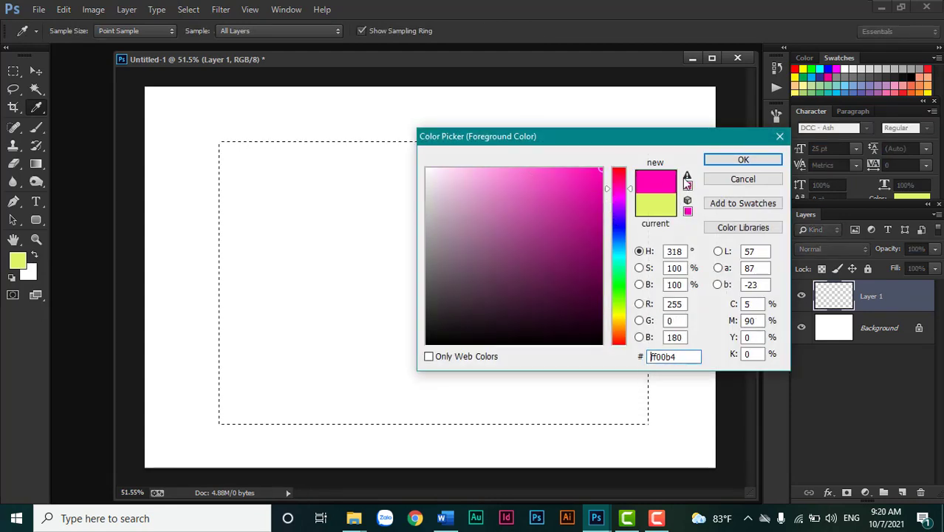
left_click_drag(599, 185, 534, 195)
left_click(515, 169)
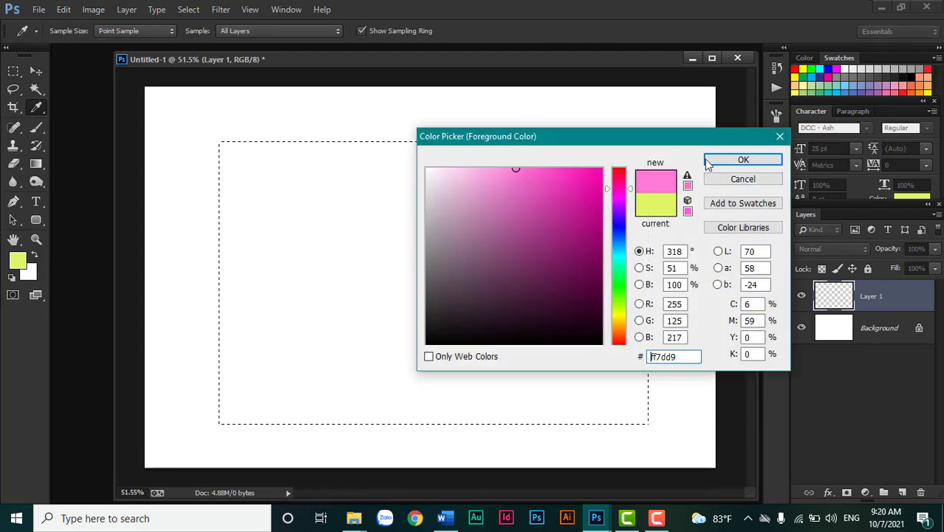
left_click(743, 160)
left_click(33, 273)
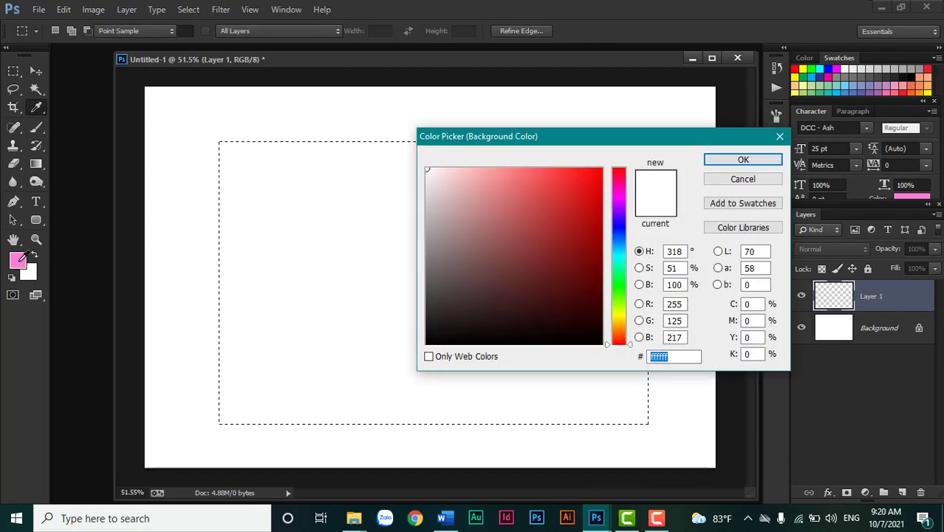
left_click(455, 166)
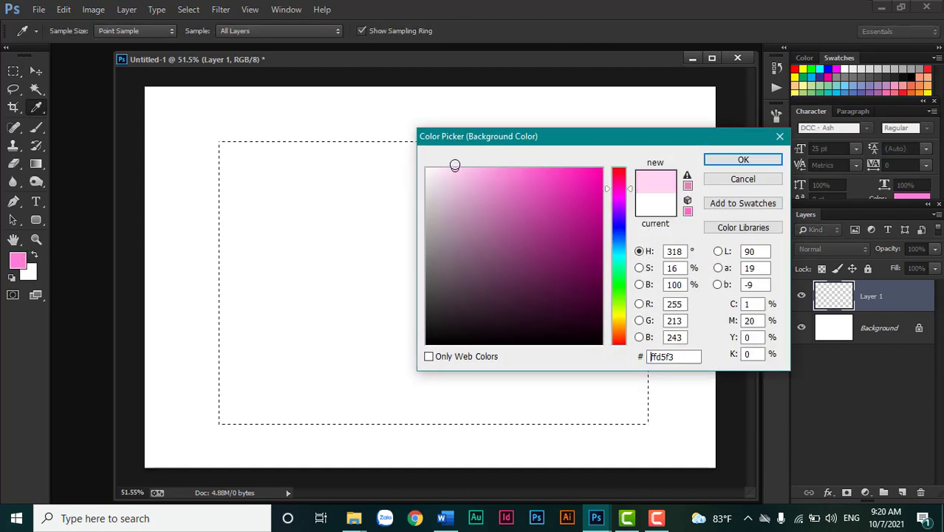
left_click(721, 160)
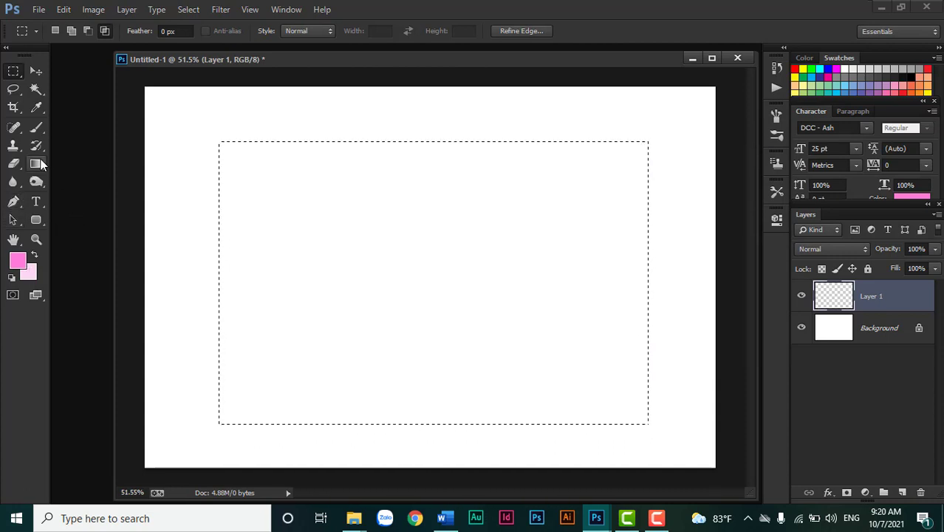
Step: Select the Gradient tool from the fill tools flyout
left_click(38, 166)
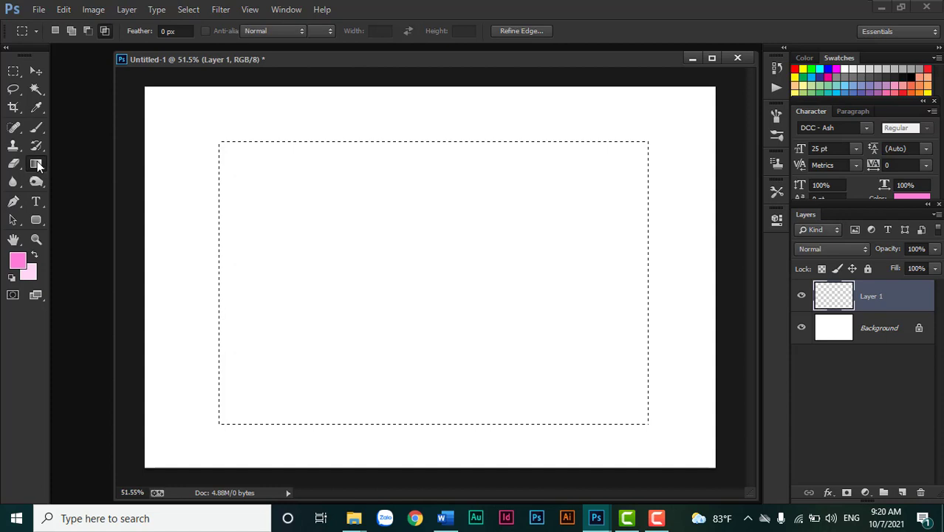
left_click(39, 165)
left_click(56, 165)
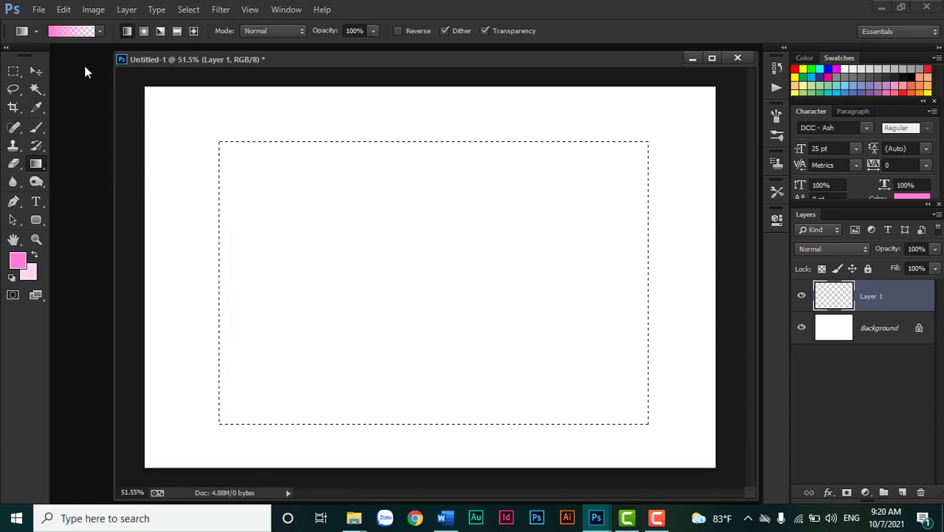
Step: Choose the pink-to-light-pink gradient preset and try a left-to-right fill, then remove it
left_click(100, 33)
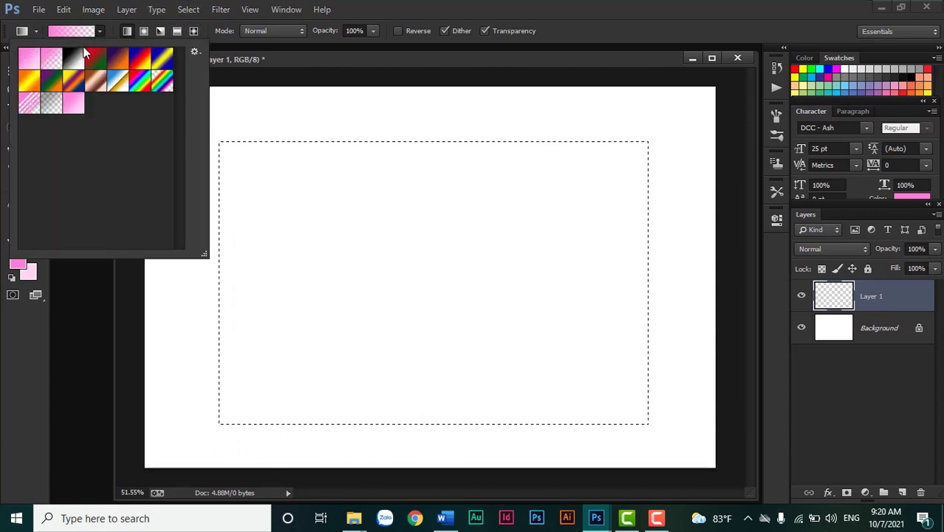
left_click(99, 33)
left_click(100, 33)
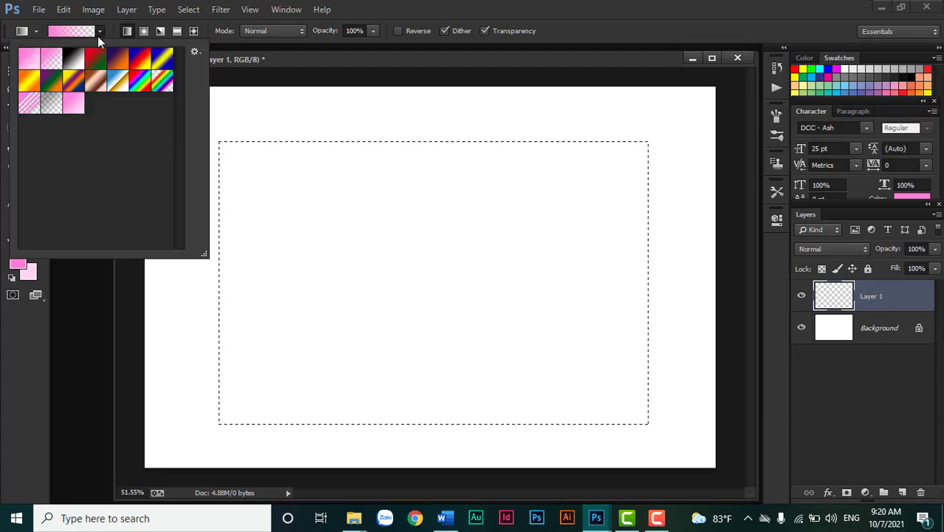
left_click(28, 59)
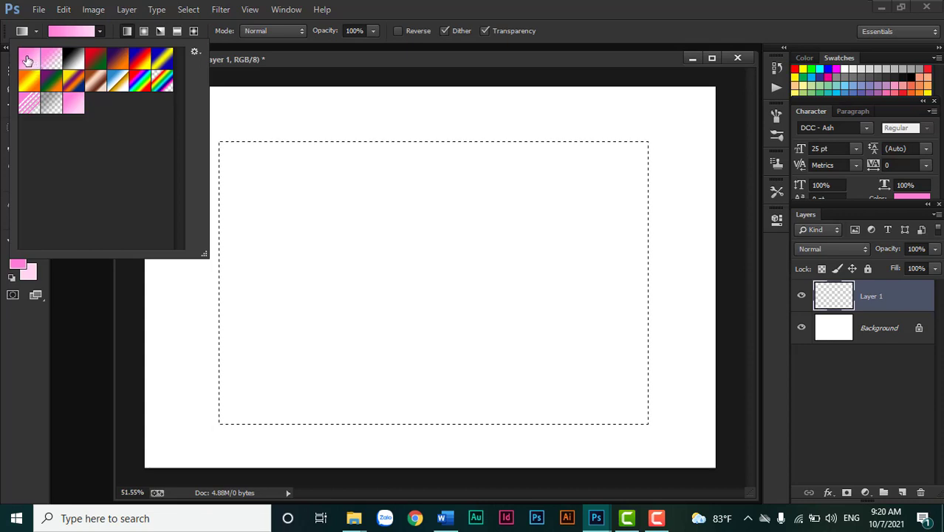
left_click(267, 58)
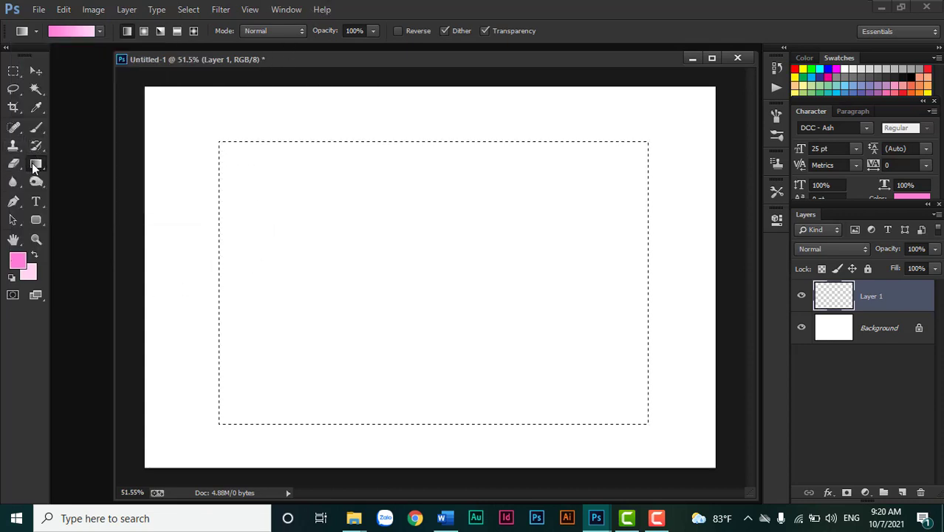
left_click_drag(217, 277, 645, 279)
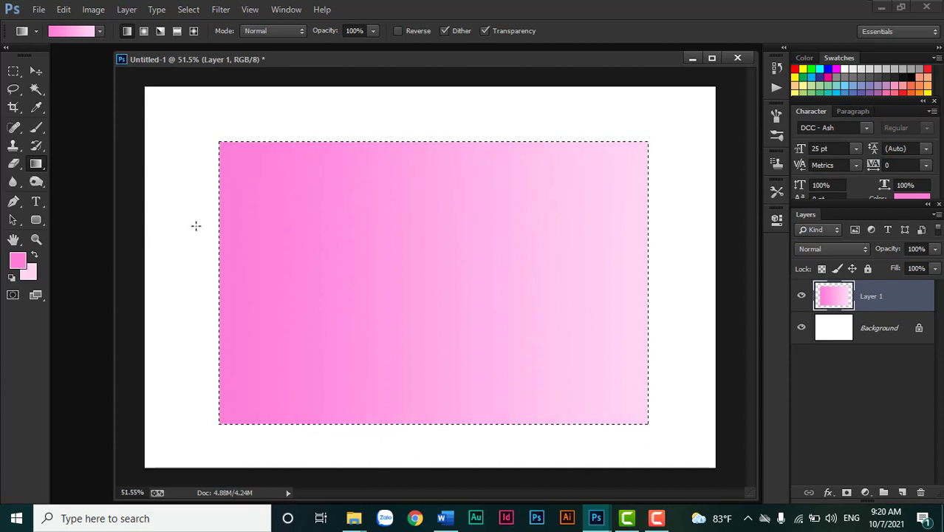
key("Delete")
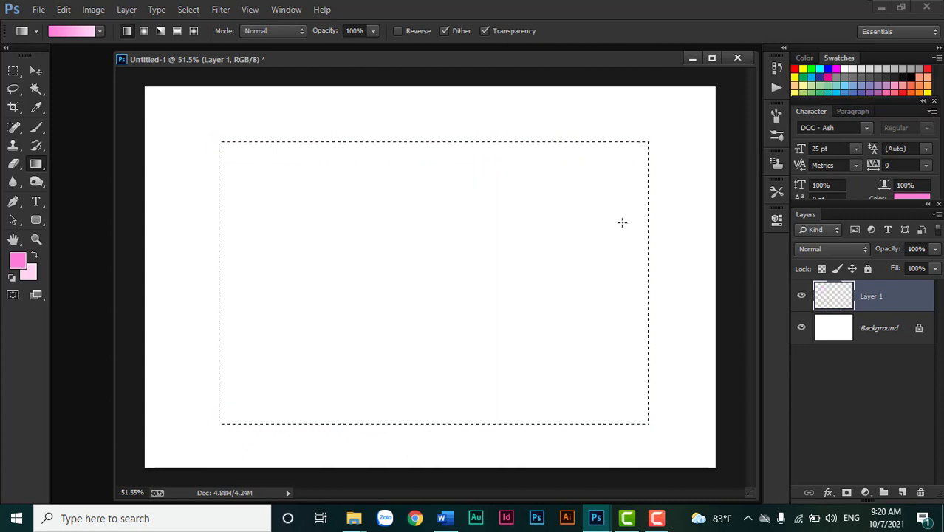
Step: Try a reversed pink gradient fill, then turn Reverse off and undo the fill
left_click(415, 33)
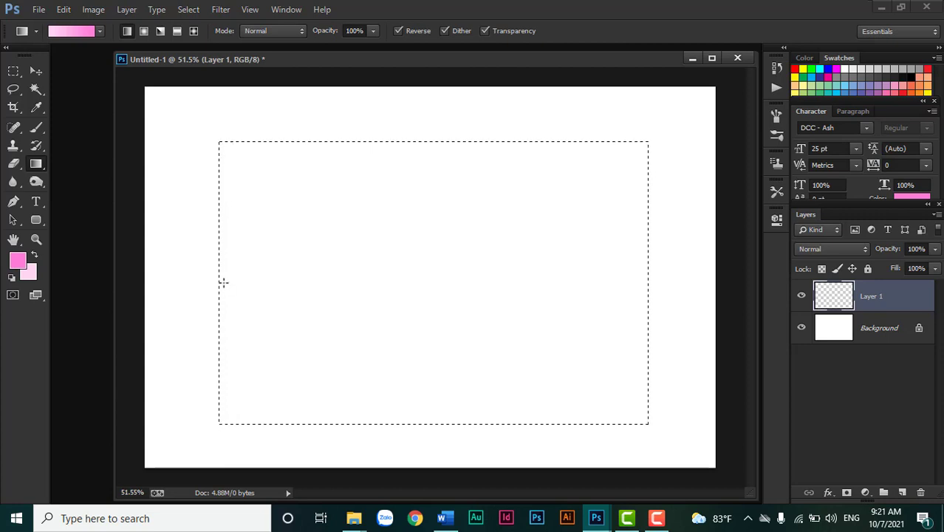
left_click_drag(224, 282, 637, 266)
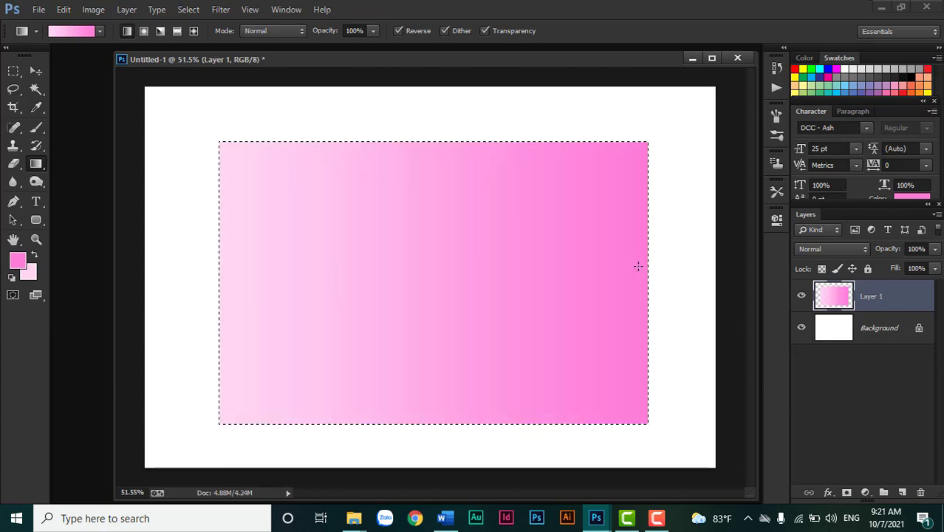
left_click(418, 31)
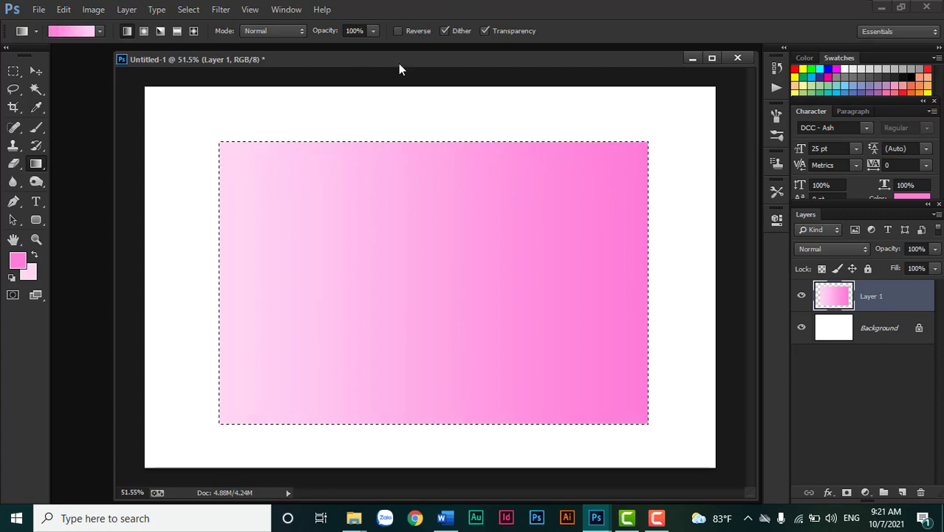
key("ctrl+z")
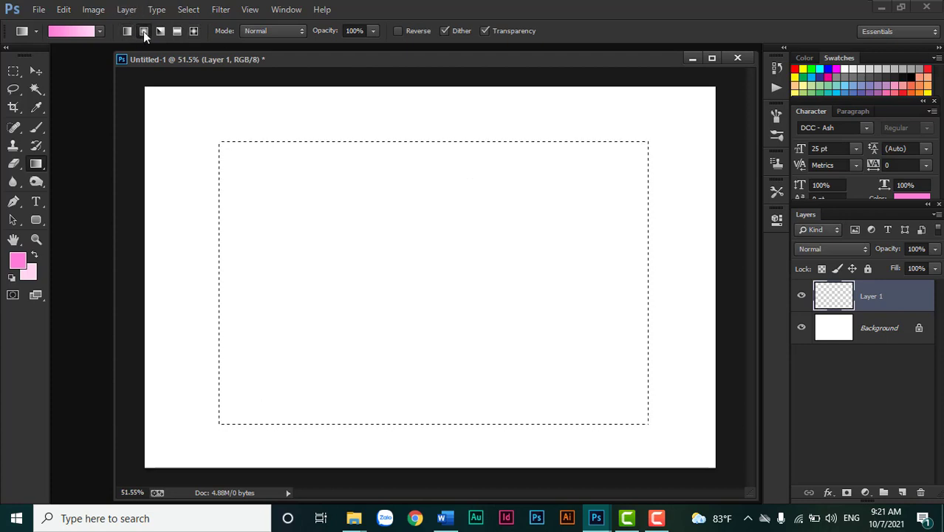
Step: Replace the selection with a circle, swap the pink colours, and set the gradient style to radial
key("ctrl+d")
right_click(13, 71)
left_click(73, 82)
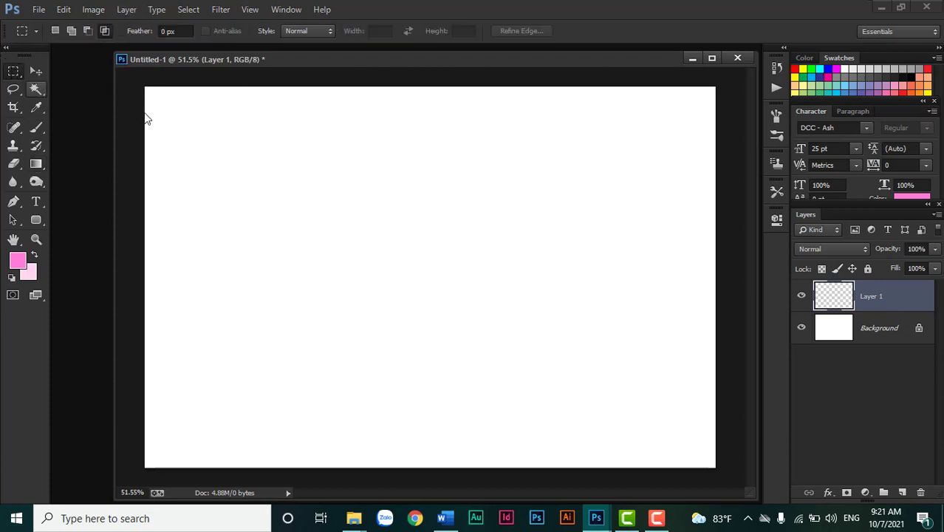
left_click_drag(287, 160, 487, 355)
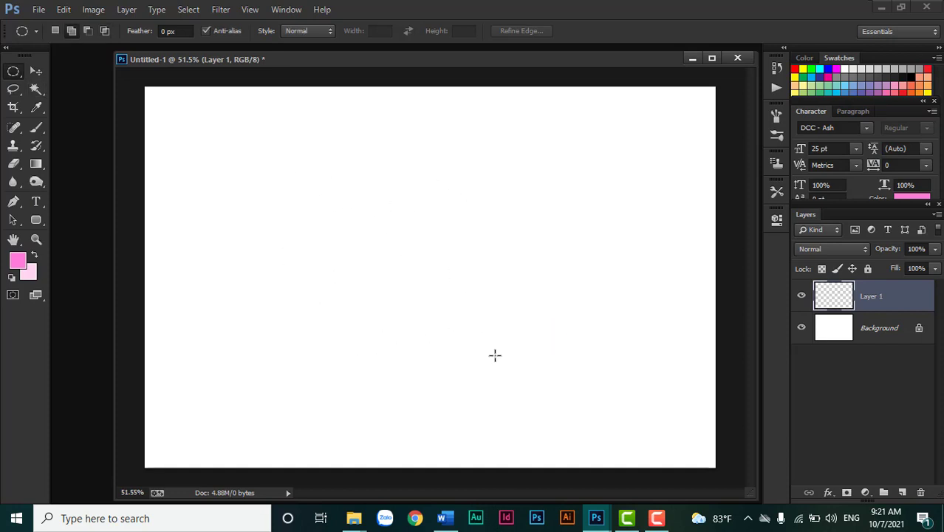
left_click(34, 255)
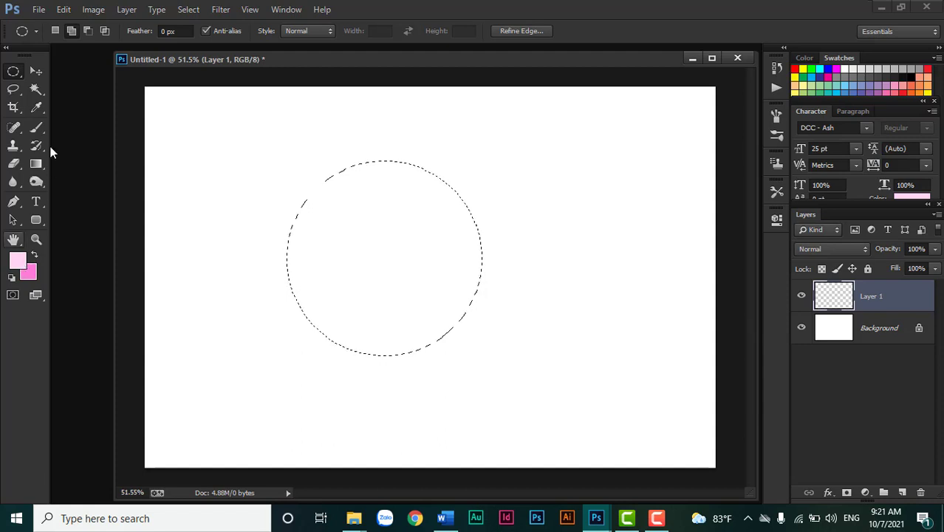
left_click(36, 164)
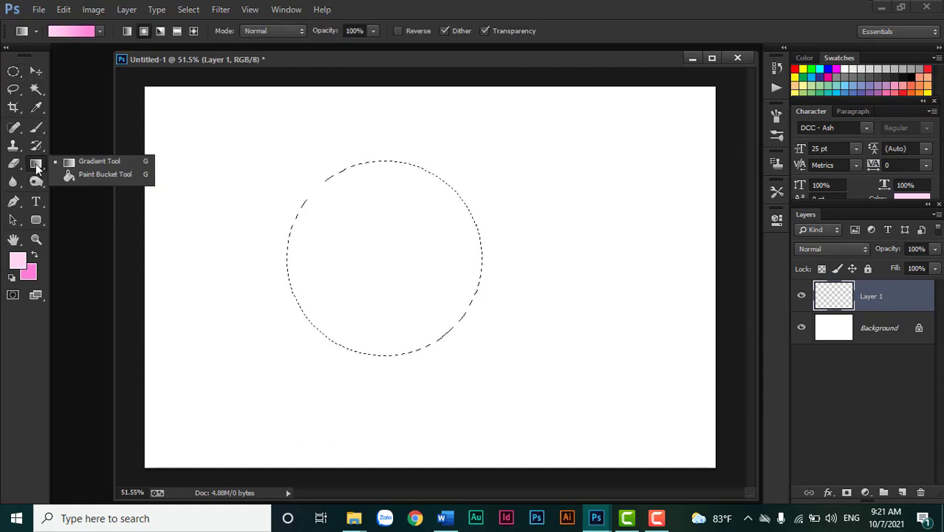
left_click(144, 33)
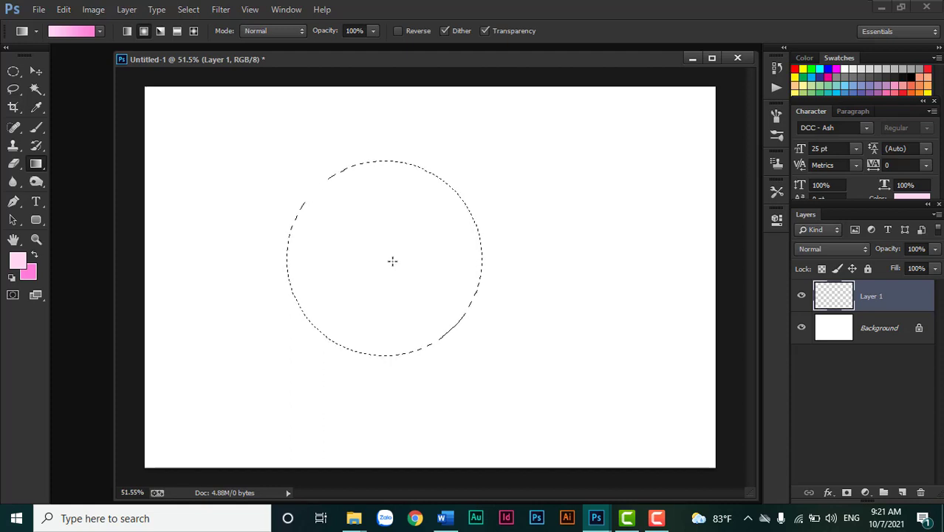
Step: Fill the circle with radial, linear and angle gradients, choose Reflected style, and hide Layer 1
left_click_drag(387, 255, 463, 190)
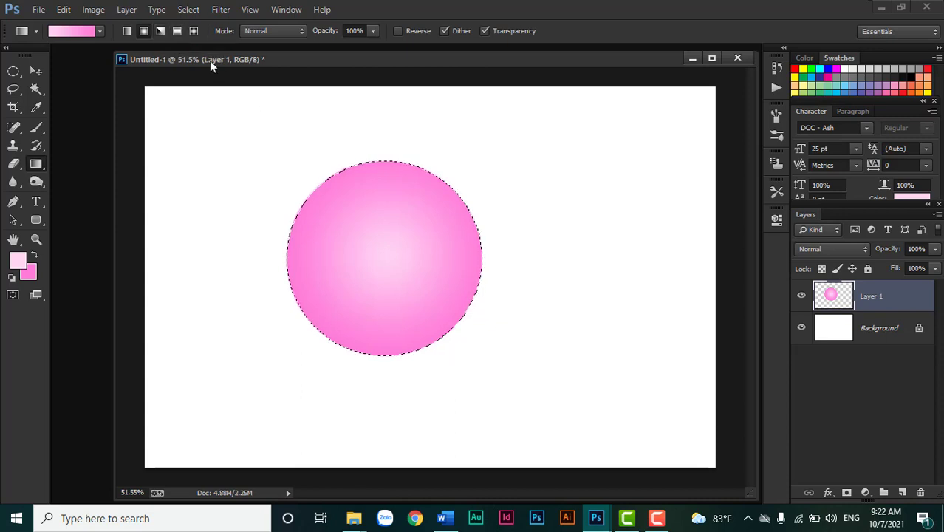
left_click_drag(390, 252, 449, 187)
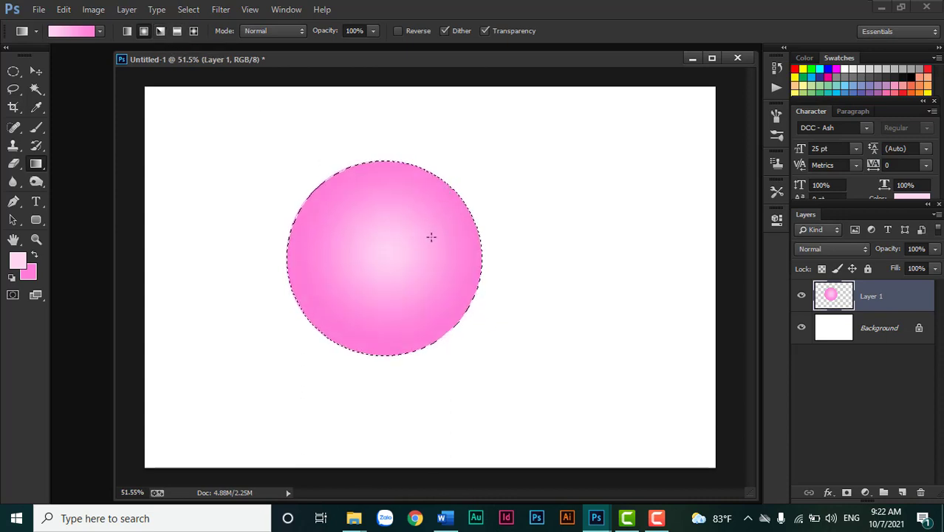
left_click_drag(466, 244, 306, 266)
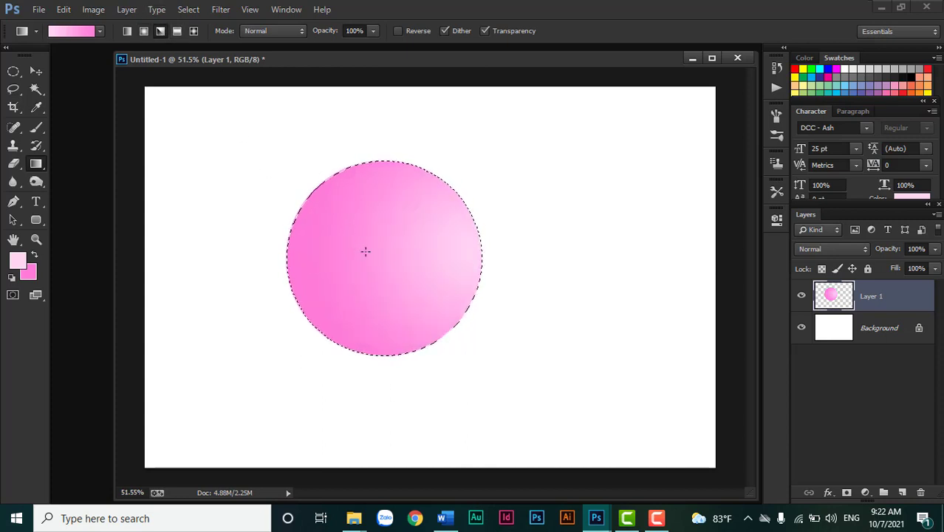
left_click_drag(394, 255, 420, 188)
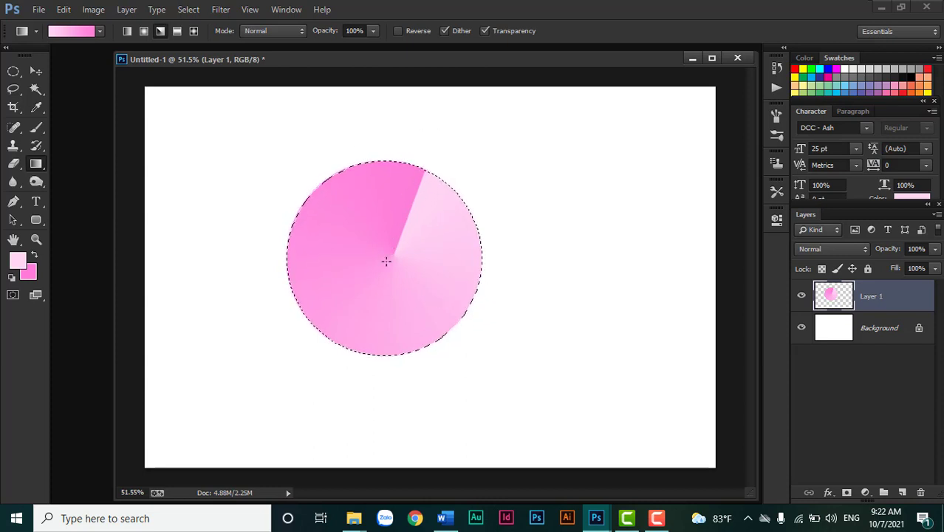
left_click(178, 31)
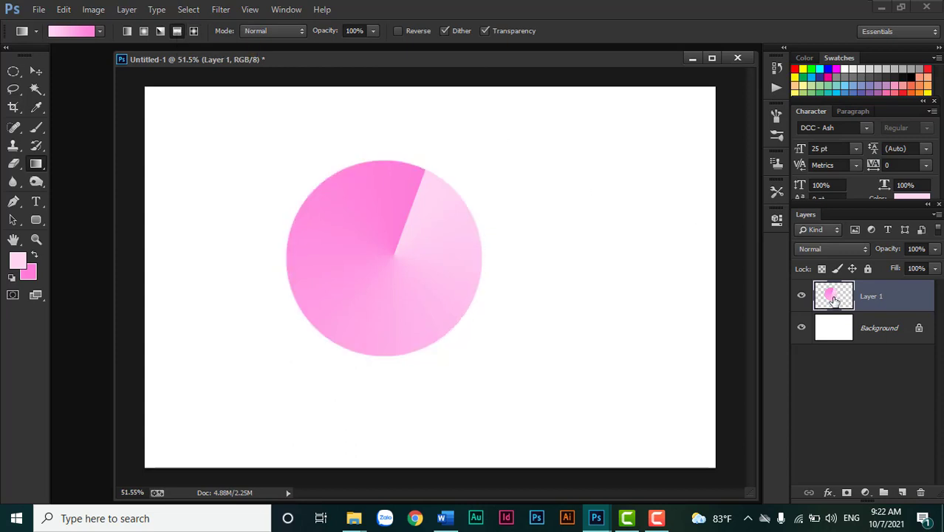
left_click(802, 295)
Step: Add Layer 2 and select a wide rectangle across the upper canvas
left_click(903, 493)
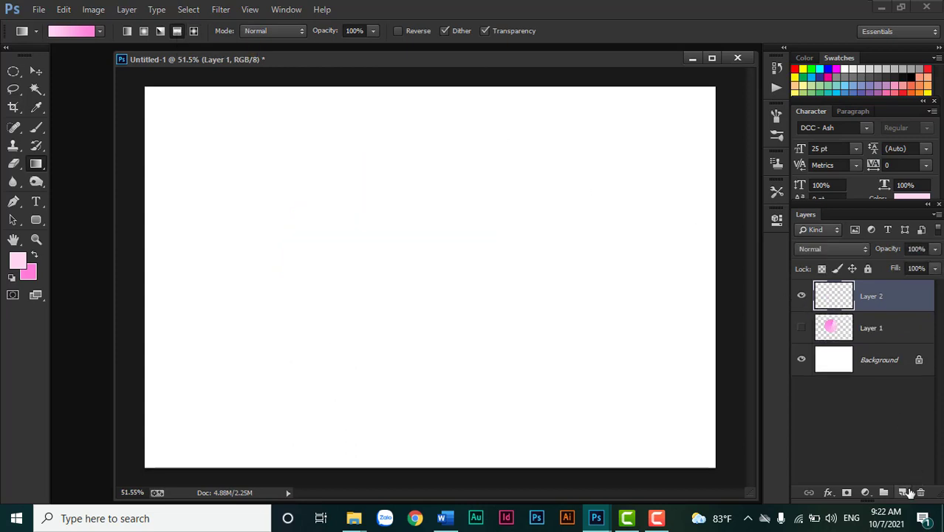
right_click(15, 72)
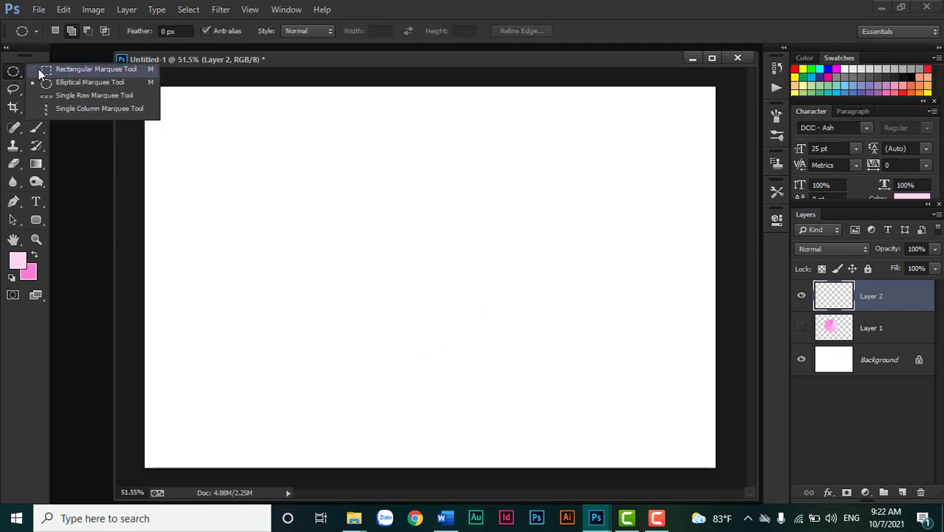
left_click(74, 68)
mouse_move(177, 133)
left_mouse_down()
mouse_move(510, 281)
mouse_move(603, 262)
left_mouse_up()
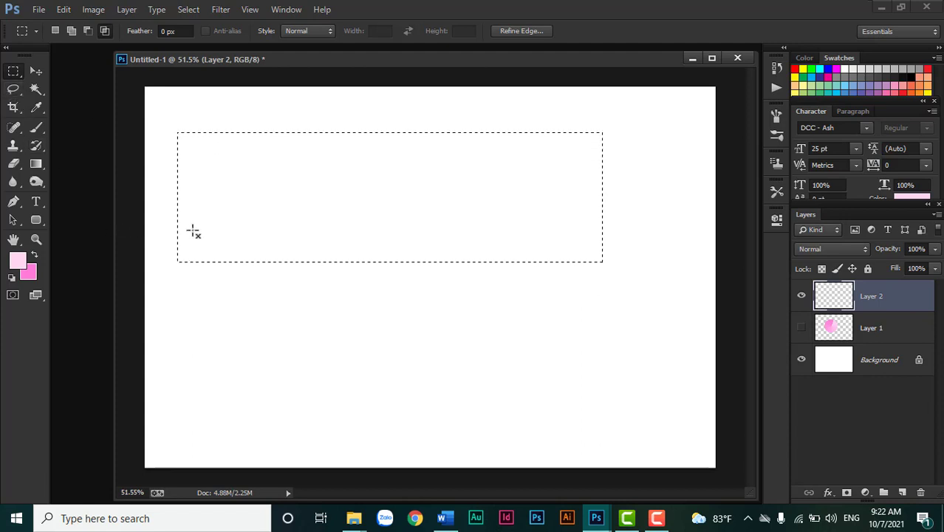
Step: Fill the rectangle with a reflected, then a diamond pink gradient, and deselect it
left_click(35, 164)
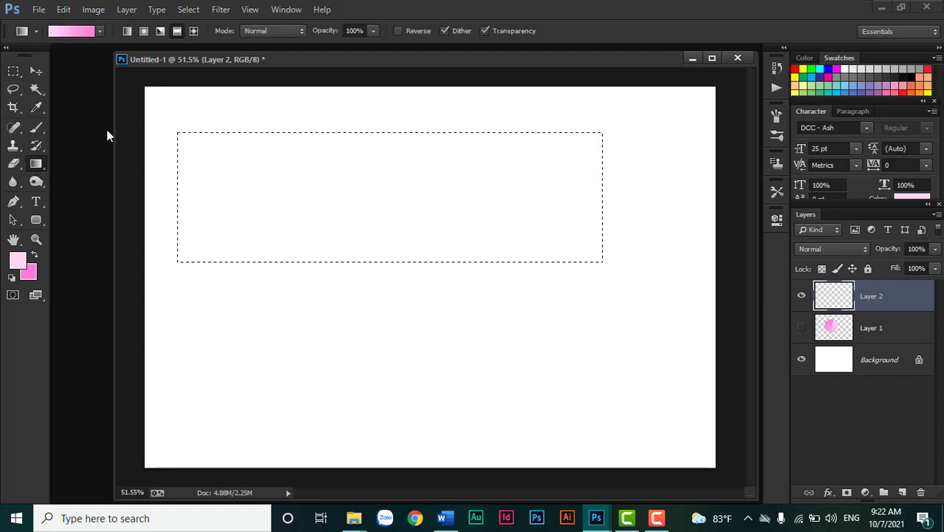
left_click(177, 31)
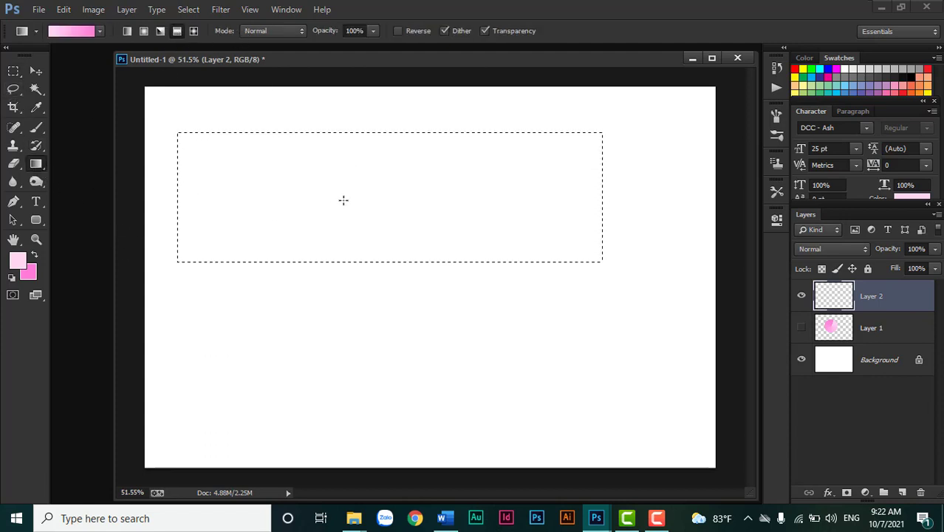
mouse_move(392, 192)
left_mouse_down()
mouse_move(518, 212)
mouse_move(597, 181)
left_mouse_up()
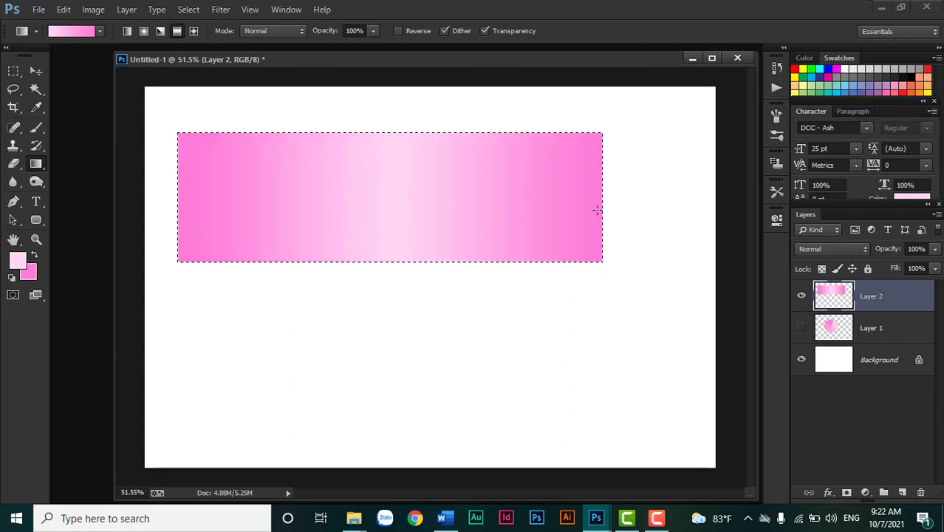
left_click(194, 33)
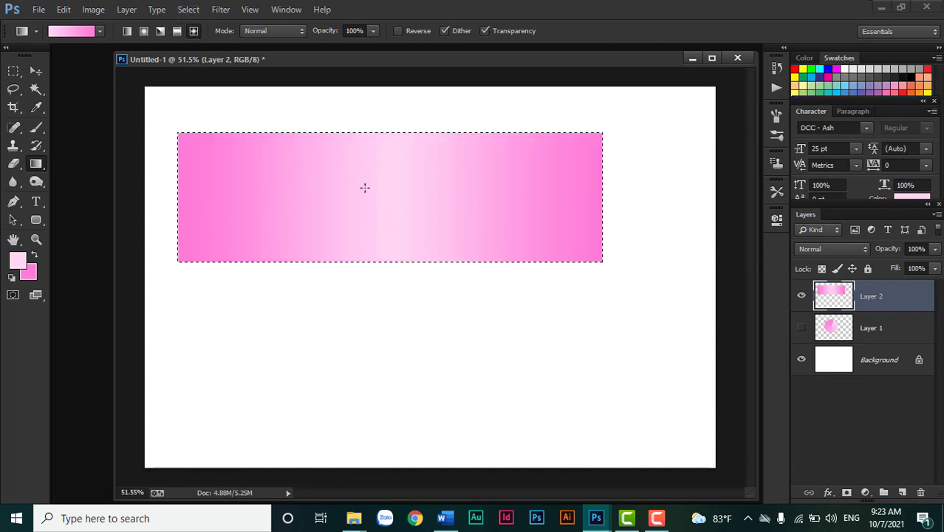
left_click_drag(370, 196, 469, 146)
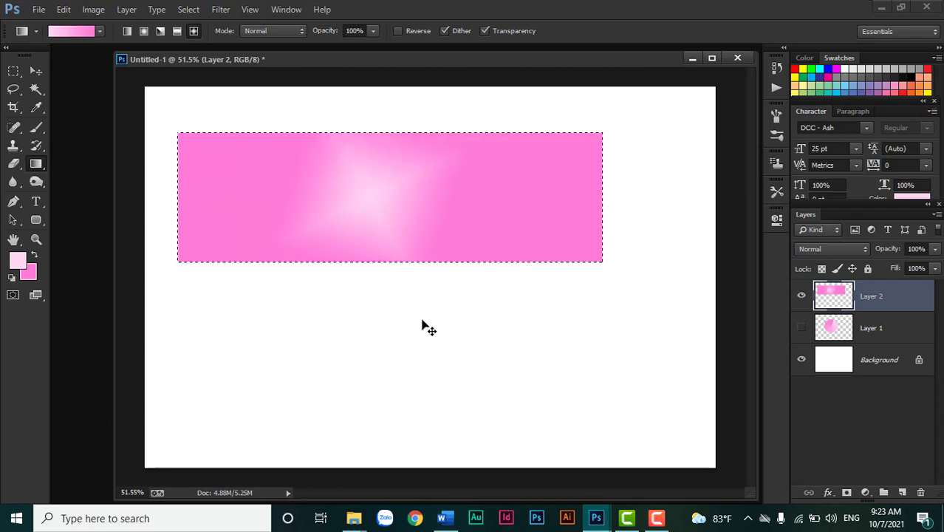
key("ctrl+d")
left_click(13, 71)
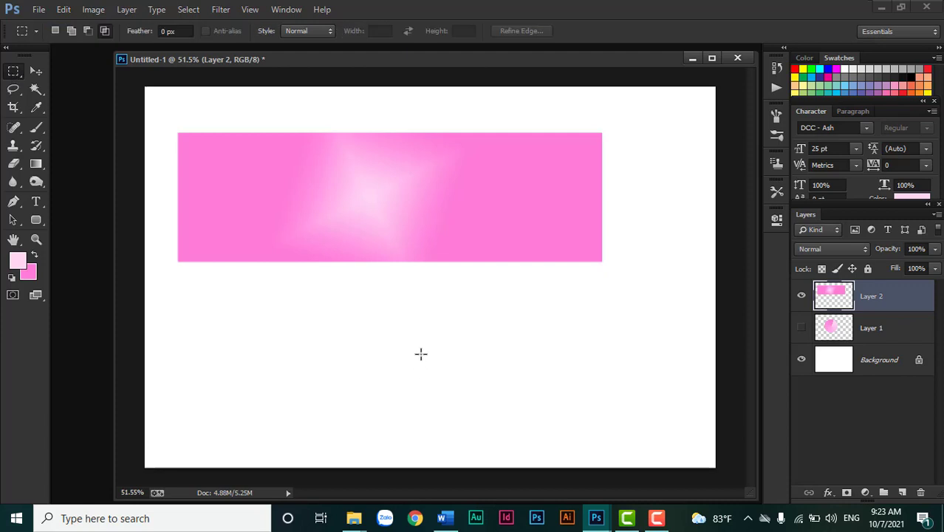
Step: Fill a small square below the rectangle with a centred pink diamond gradient, then review the presets
left_click_drag(368, 309, 457, 391)
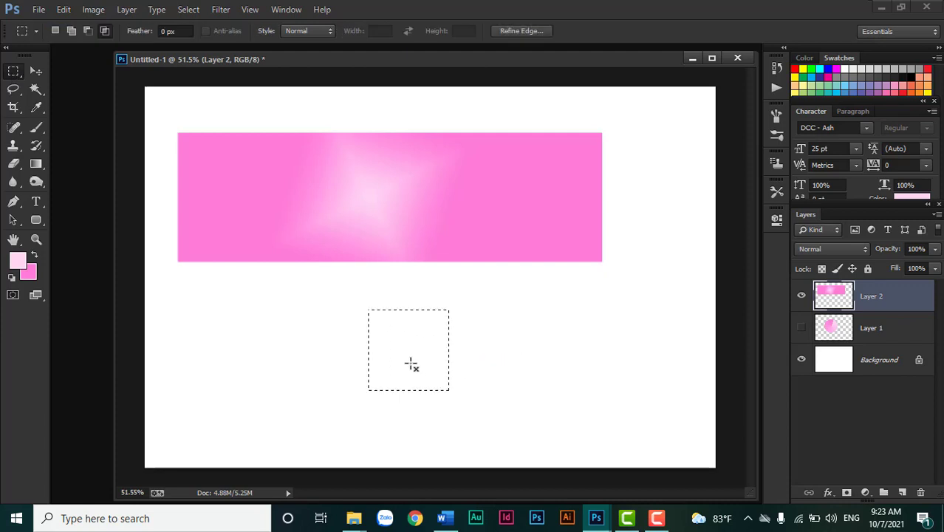
left_click(35, 164)
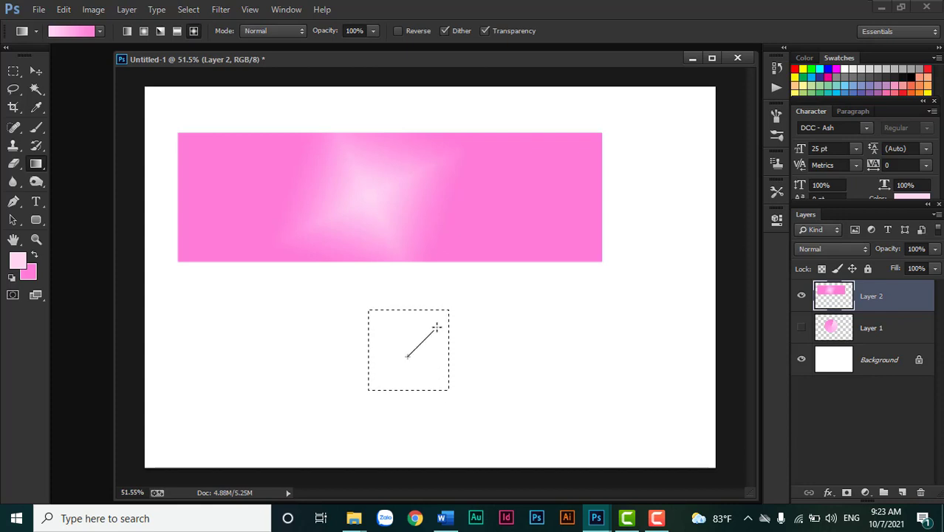
left_click_drag(411, 357, 440, 328)
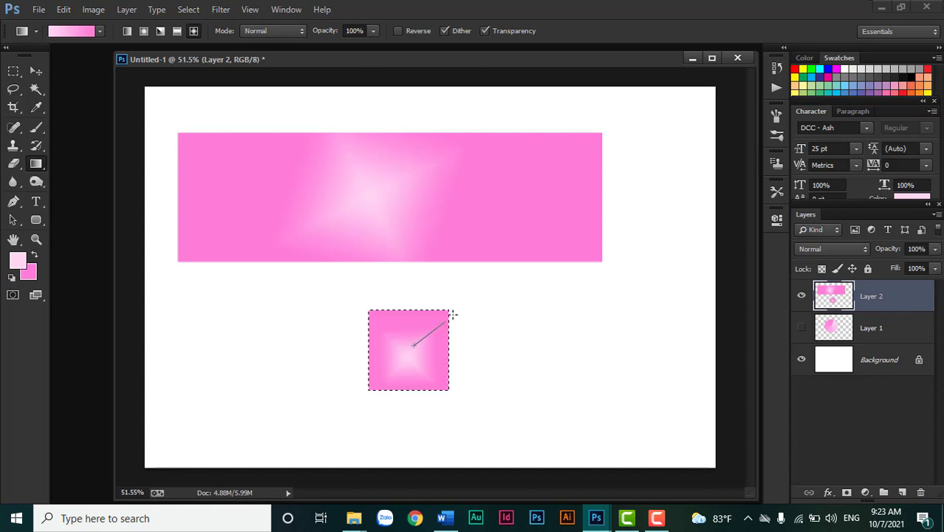
left_click_drag(412, 346, 454, 309)
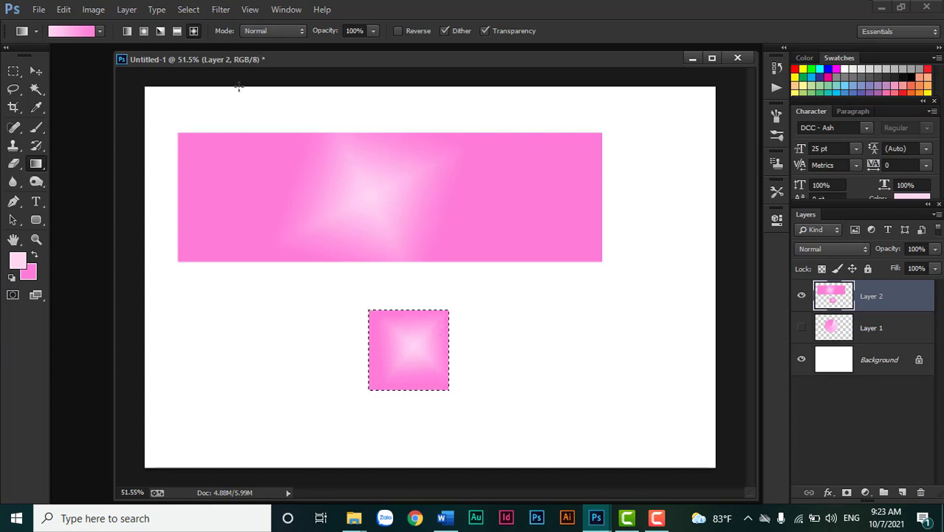
left_click(100, 31)
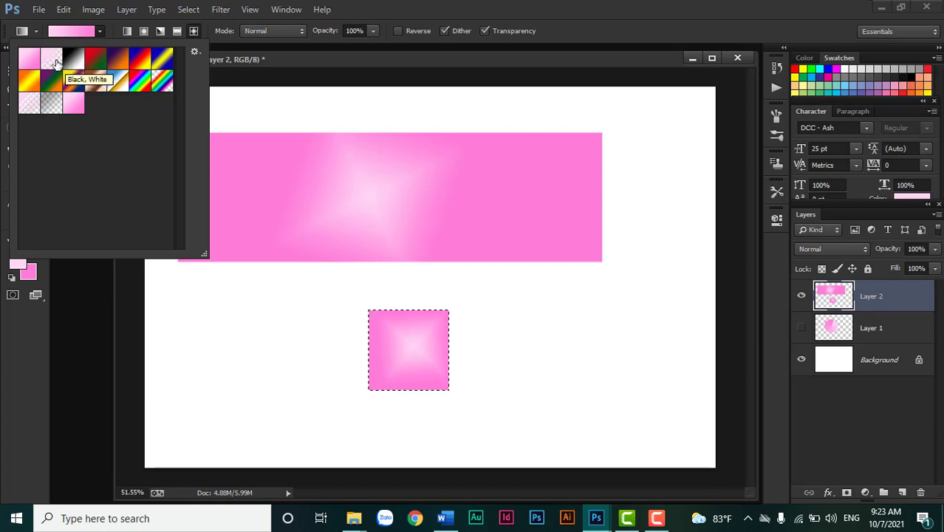
left_click(372, 6)
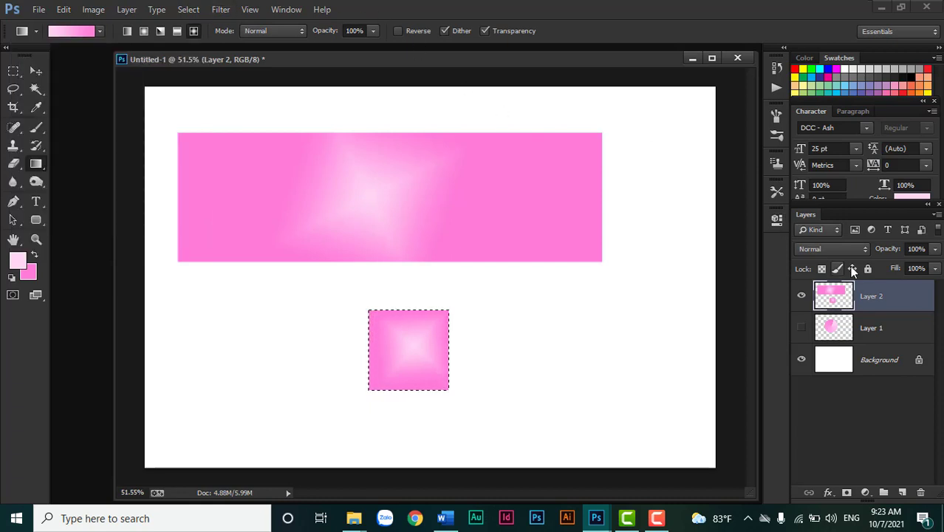
Step: Delete Layers 1 and 2, add a fresh Layer 1, and swap the foreground and background colours
left_click(887, 327, "shift")
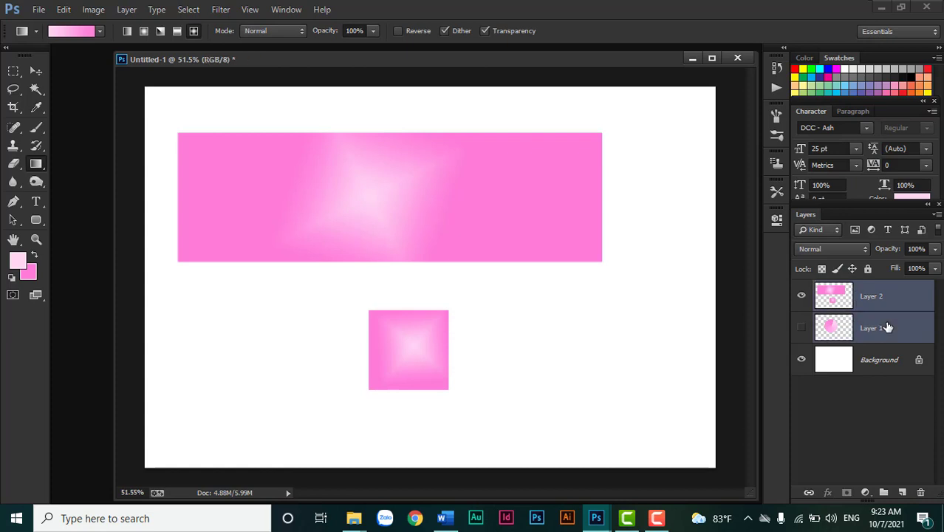
key("Delete")
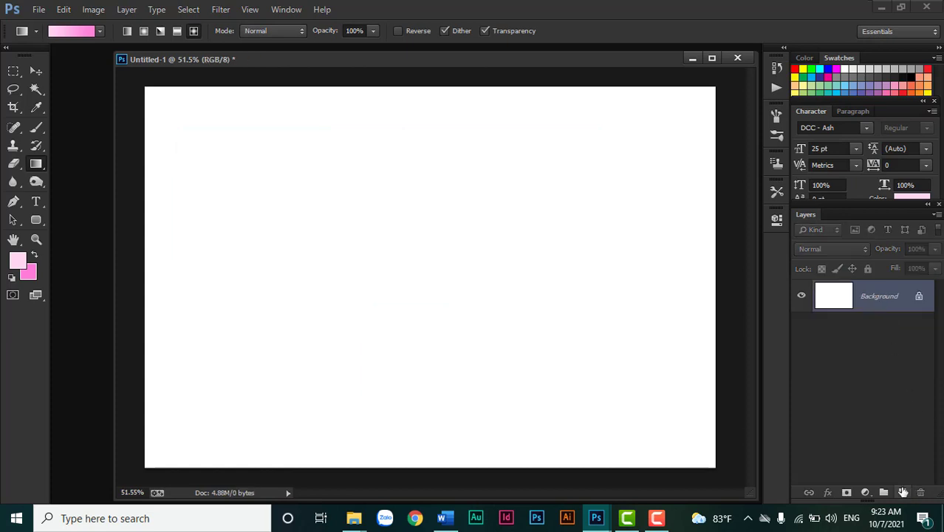
left_click(903, 492)
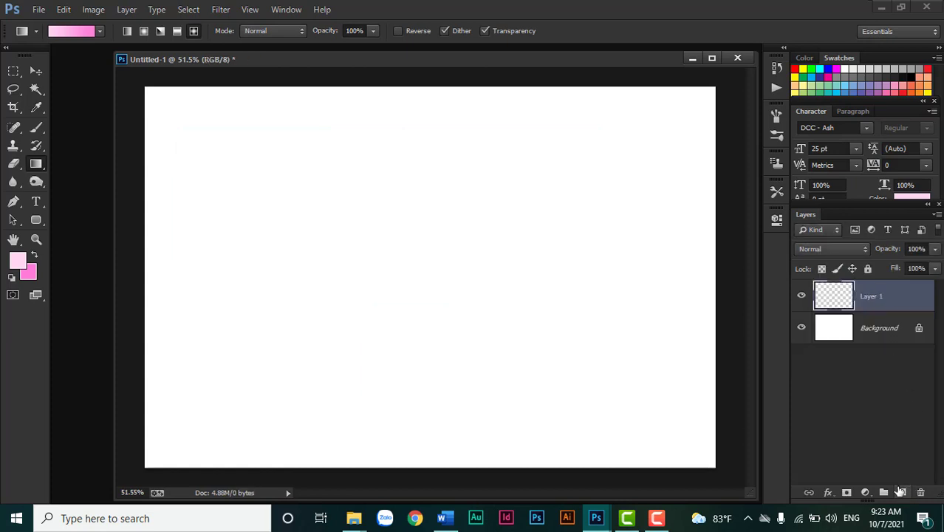
left_click(19, 260)
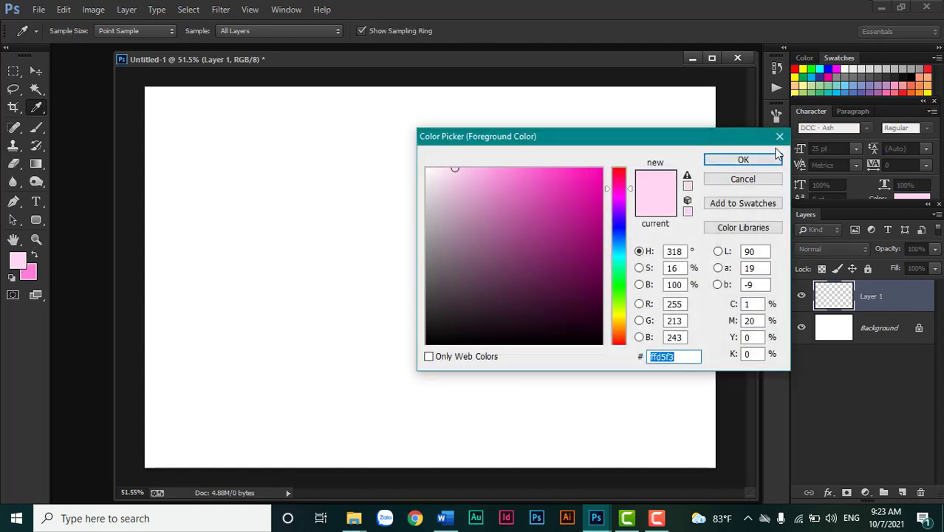
left_click(775, 157)
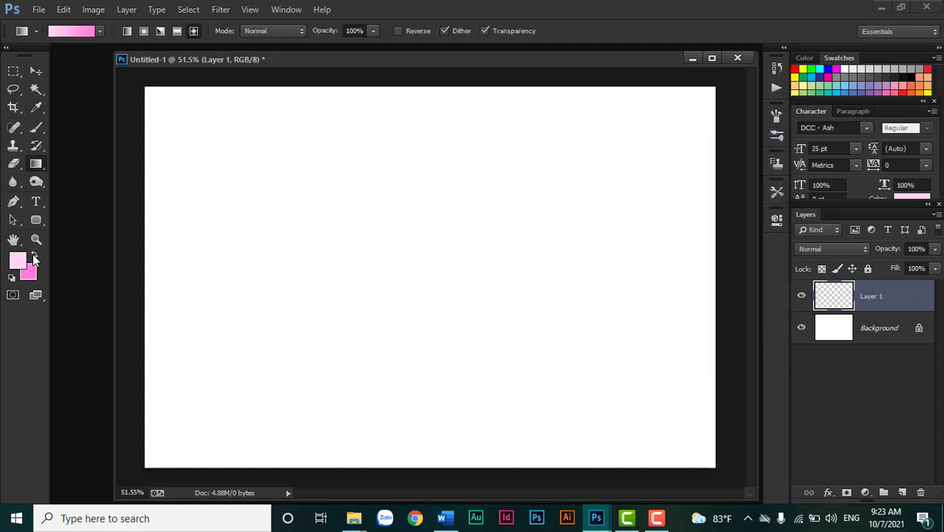
left_click(34, 255)
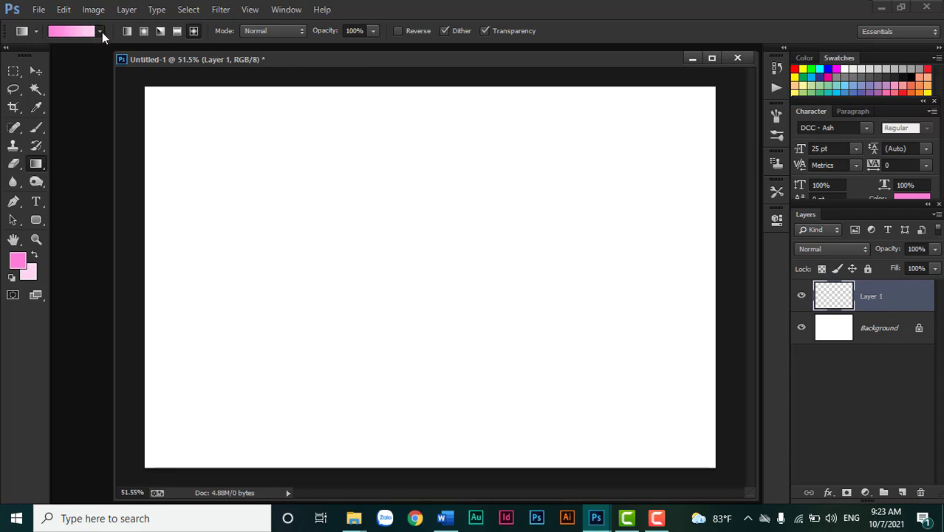
Step: Set a white background and fill Layer 1 with a left-to-right pink-to-white linear gradient
left_click(100, 32)
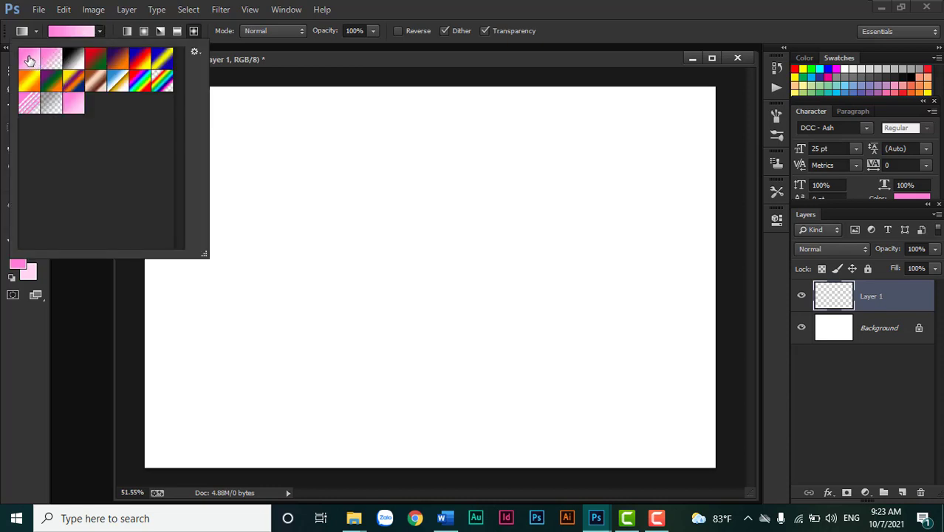
left_click(372, 27)
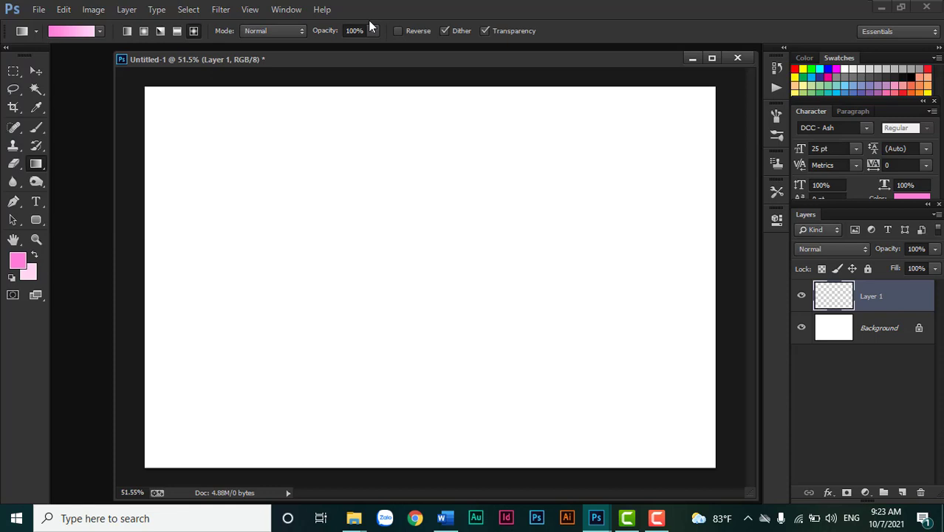
left_click(29, 275)
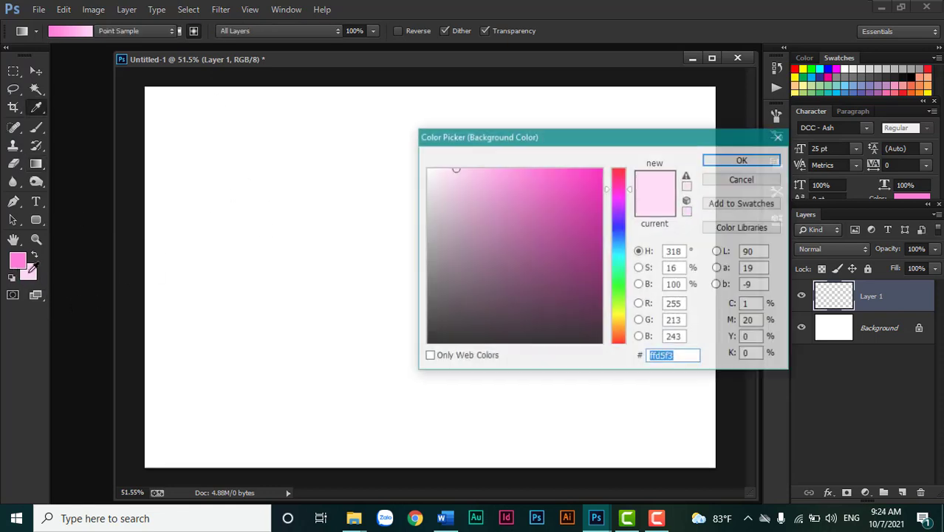
left_click(427, 170)
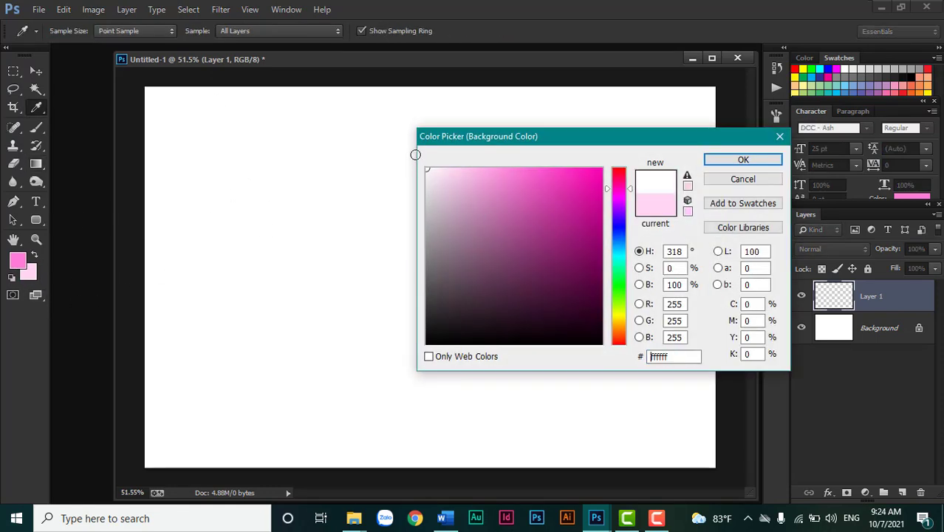
left_click(714, 159)
left_click_drag(147, 269, 706, 267)
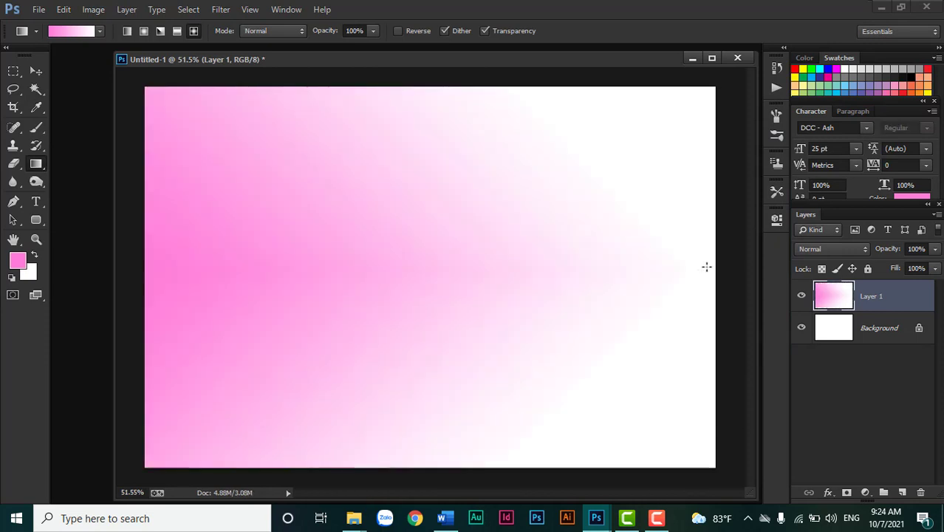
key("ctrl+z")
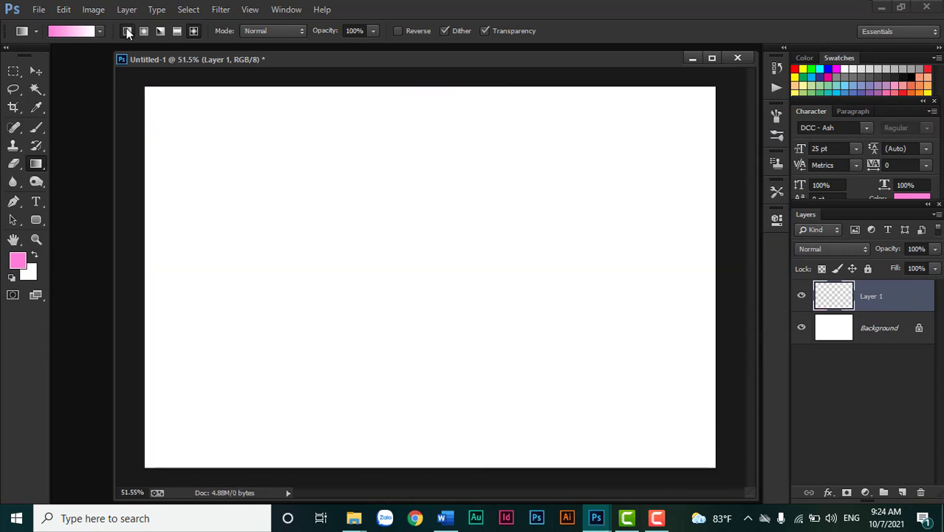
left_click_drag(148, 266, 707, 237)
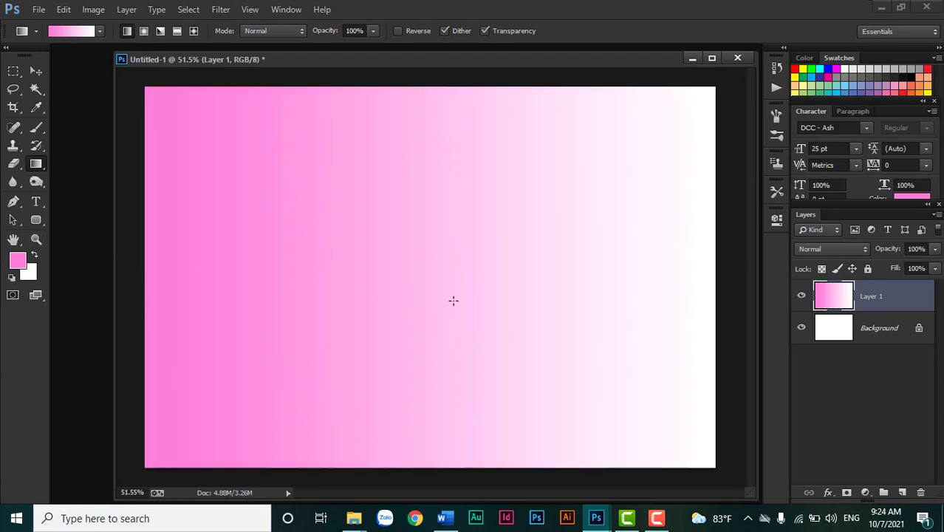
Step: Add Layer 2, set a dark green foreground, and try a diagonal green gradient, then undo it
left_click(902, 493)
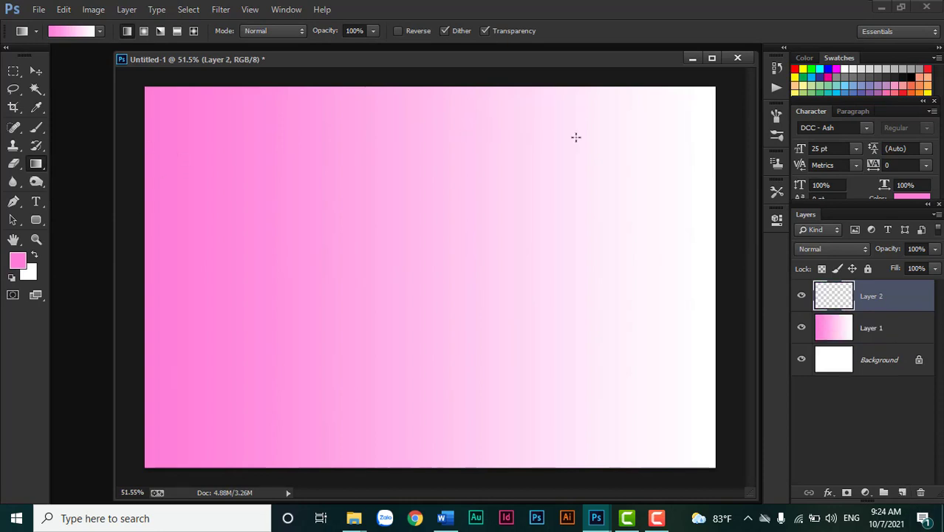
left_click(18, 260)
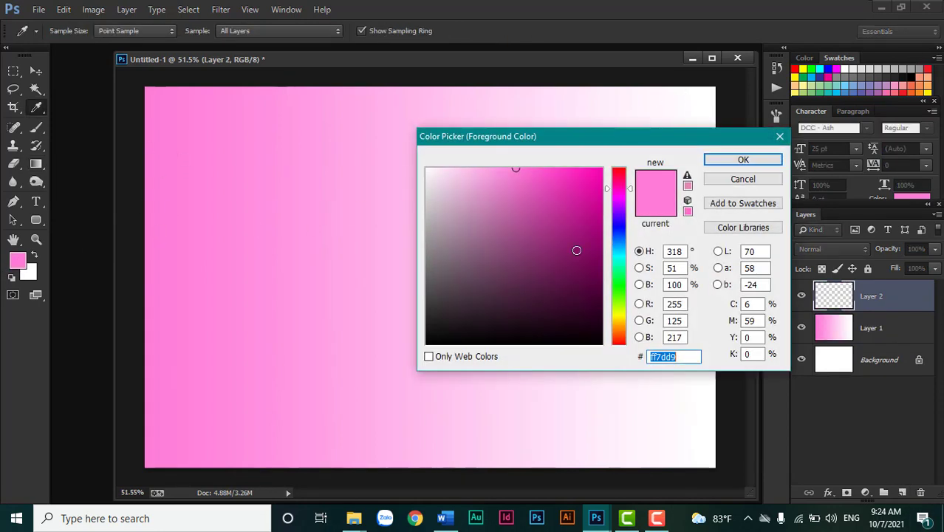
left_click(618, 275)
left_click(600, 245)
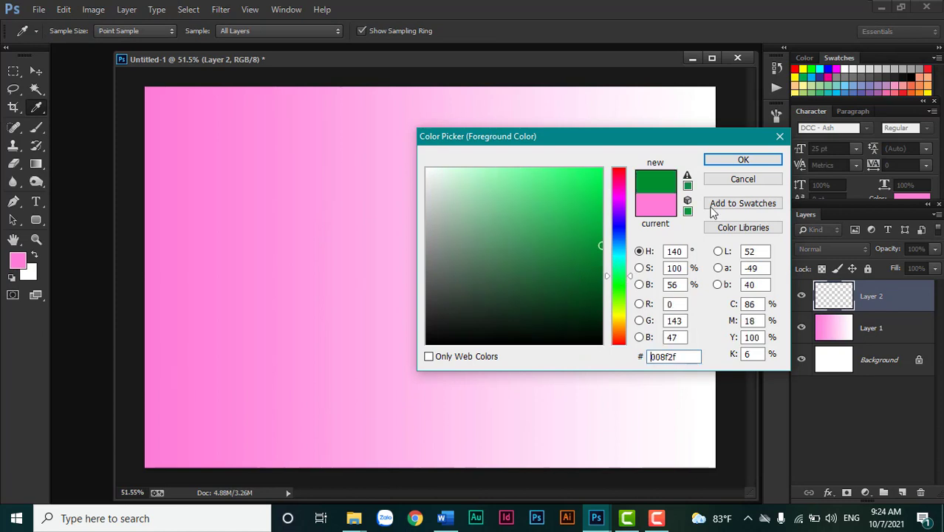
left_click(743, 160)
key("g")
left_click_drag(689, 117, 517, 300)
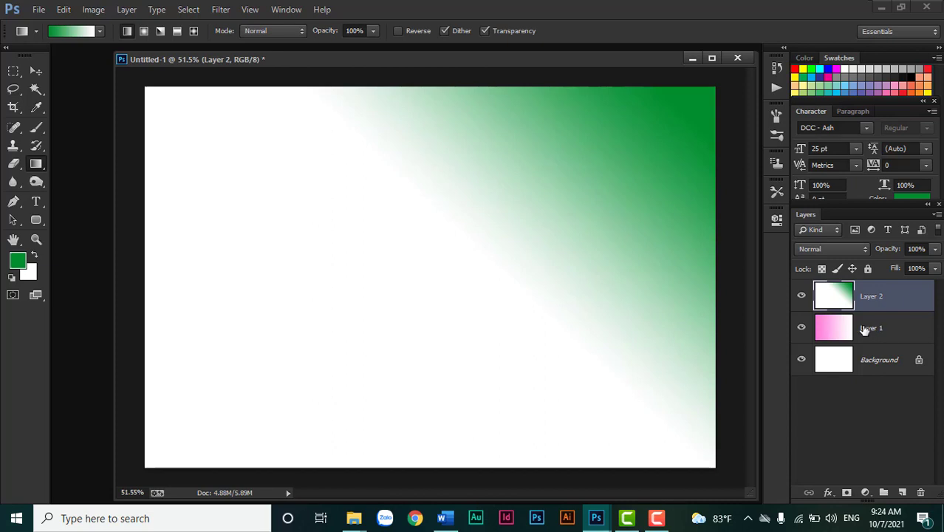
key("ctrl+z")
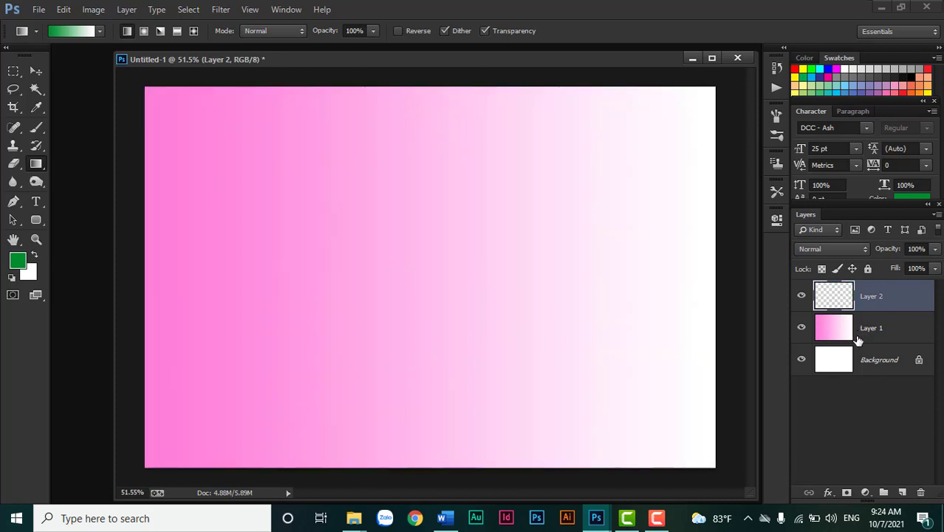
Step: Clear and delete the pink gradient Layer 1, leaving Layer 2 selected
left_click(869, 330)
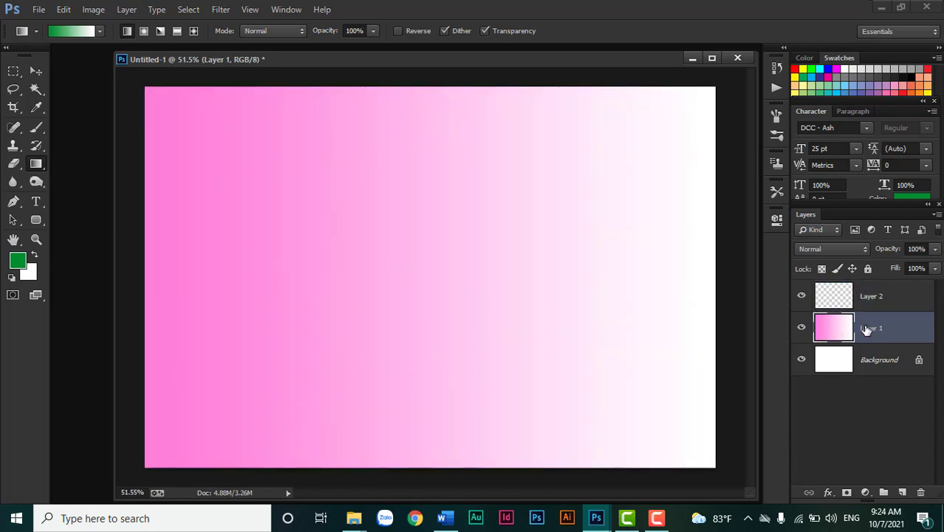
key("ctrl+alt+z")
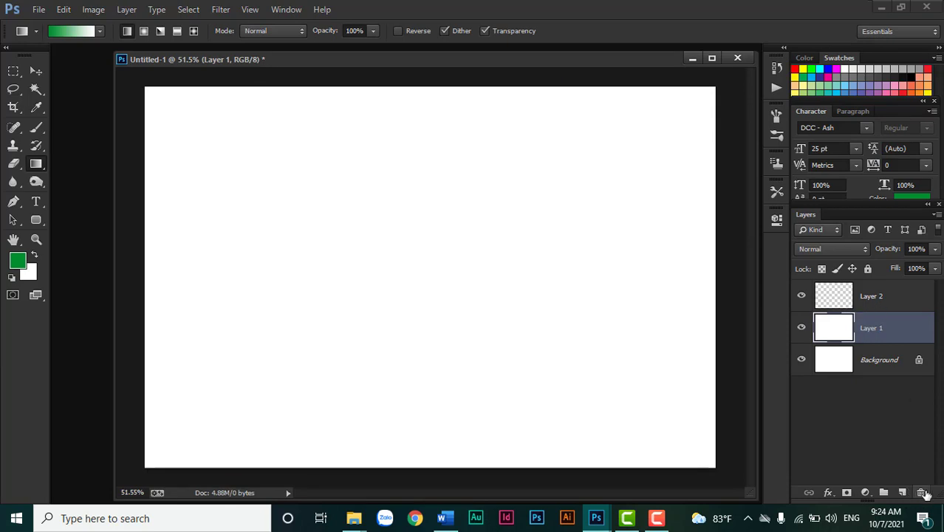
key("Delete")
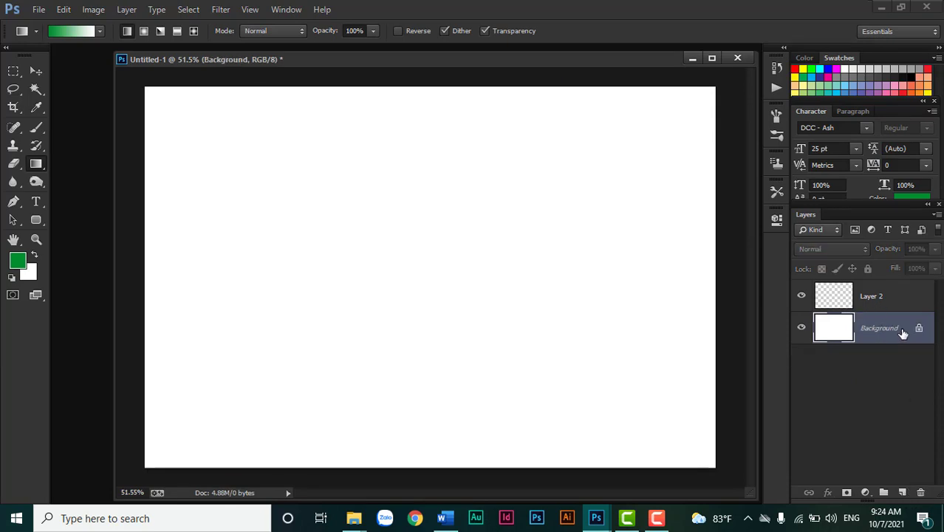
left_click(889, 308)
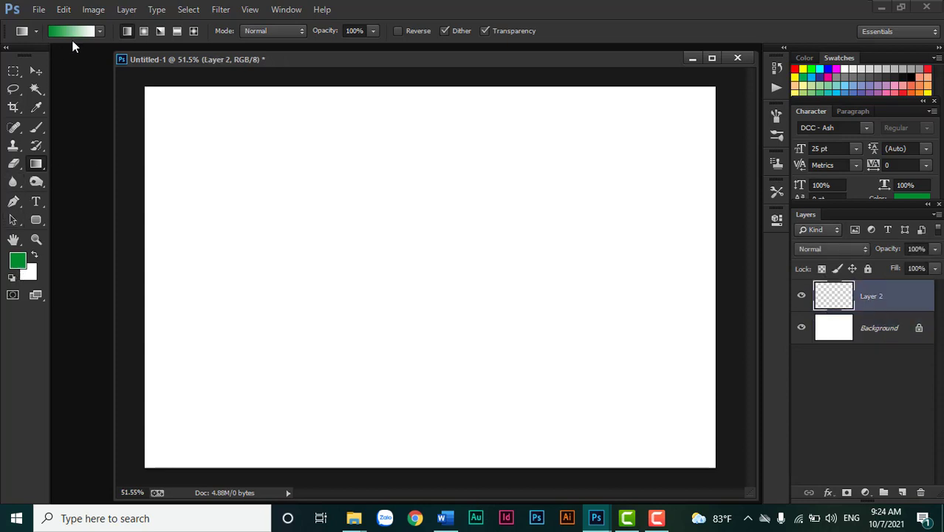
Step: Draw a green foreground-to-transparent gradient diagonally from the top-left on Layer 2, then add Layer 3
left_click(74, 31)
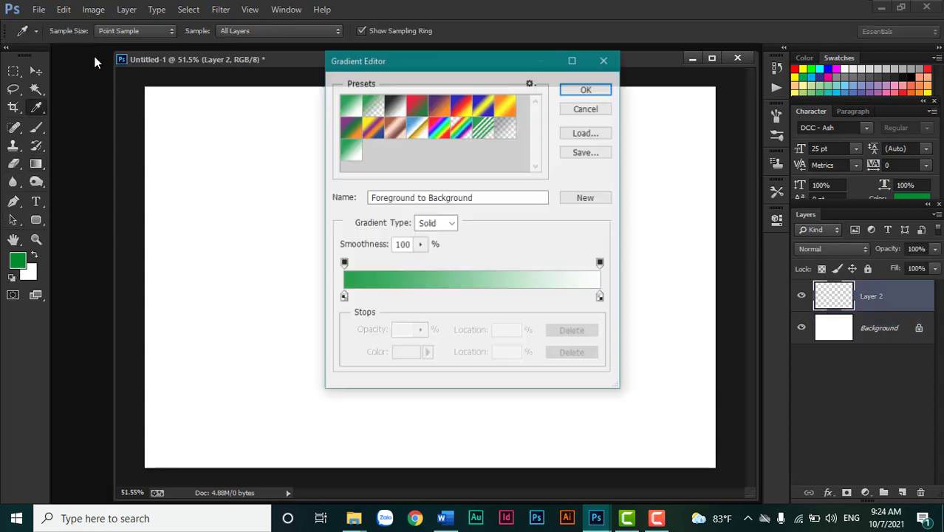
left_click(374, 105)
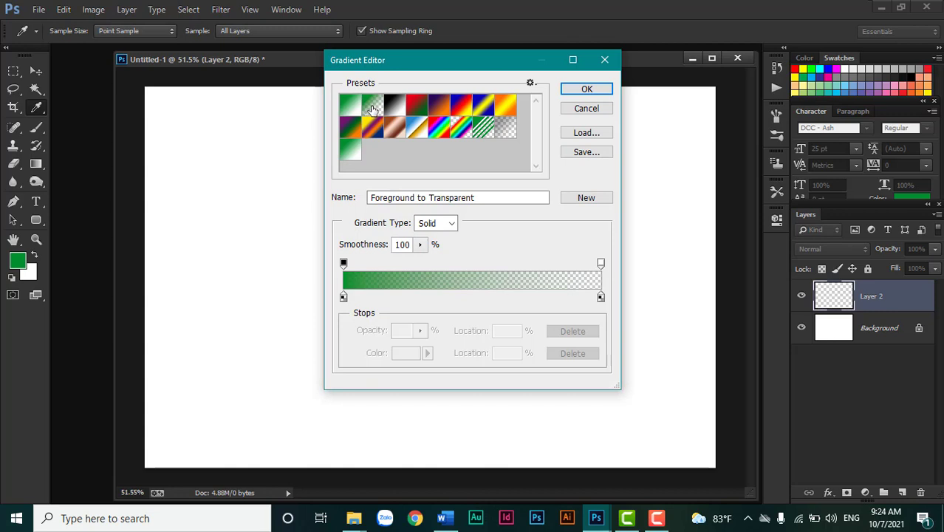
left_click(587, 90)
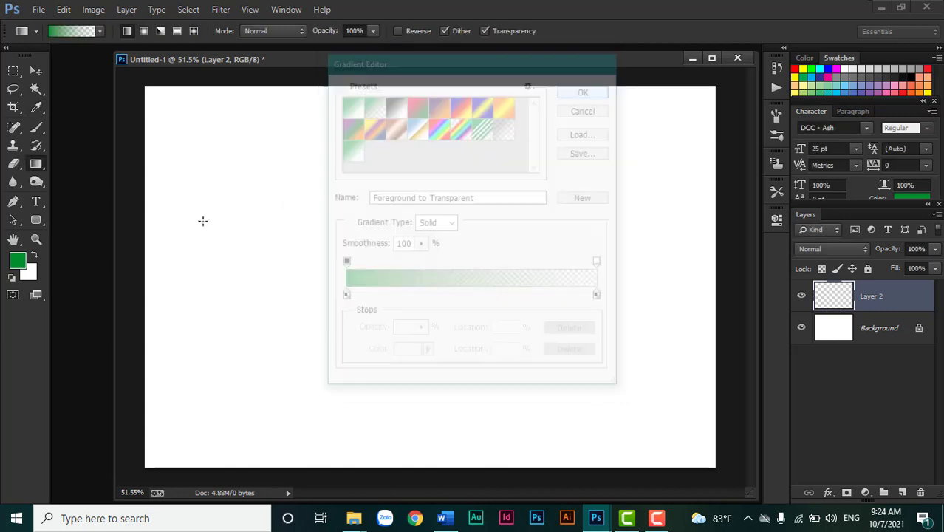
left_click_drag(148, 90, 360, 266)
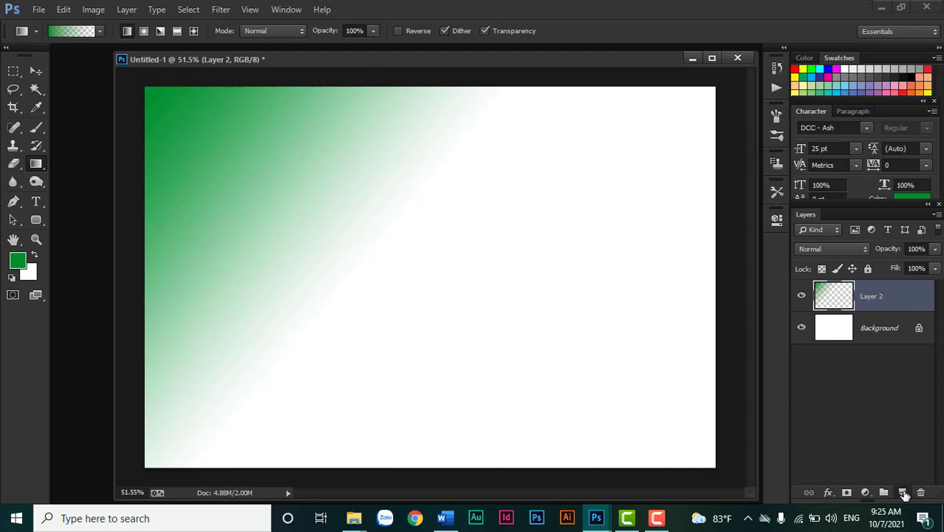
left_click(902, 492)
Step: Set the foreground to magenta #a10085 and draw a gradient on Layer 3 from the bottom-right
left_click(18, 260)
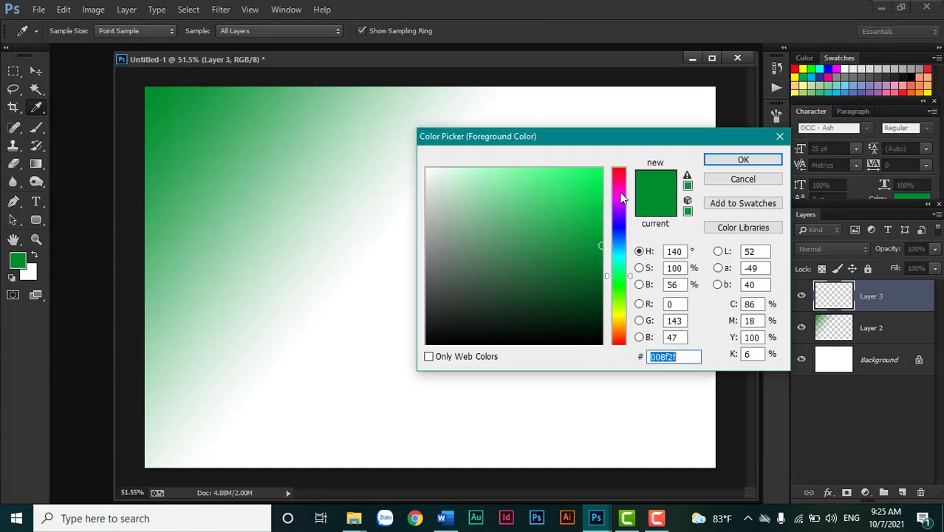
left_click(619, 192)
left_click(602, 233)
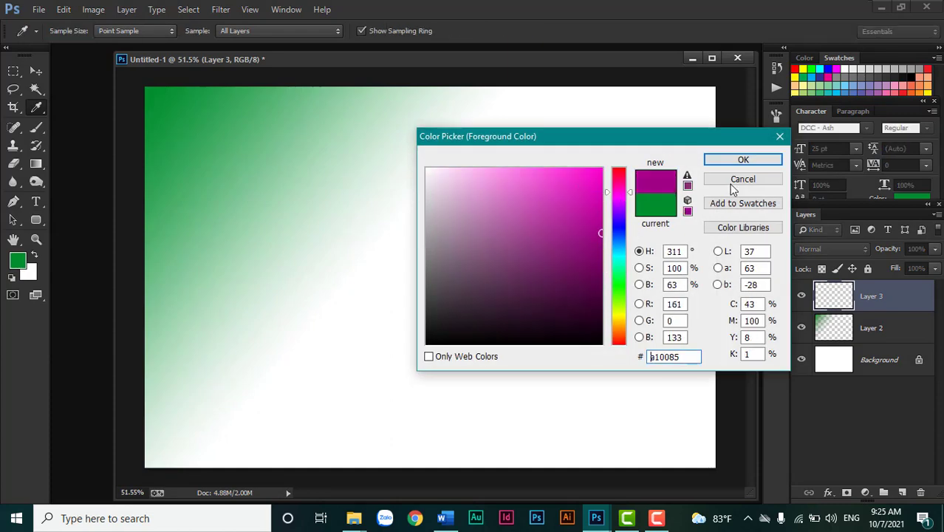
left_click(739, 161)
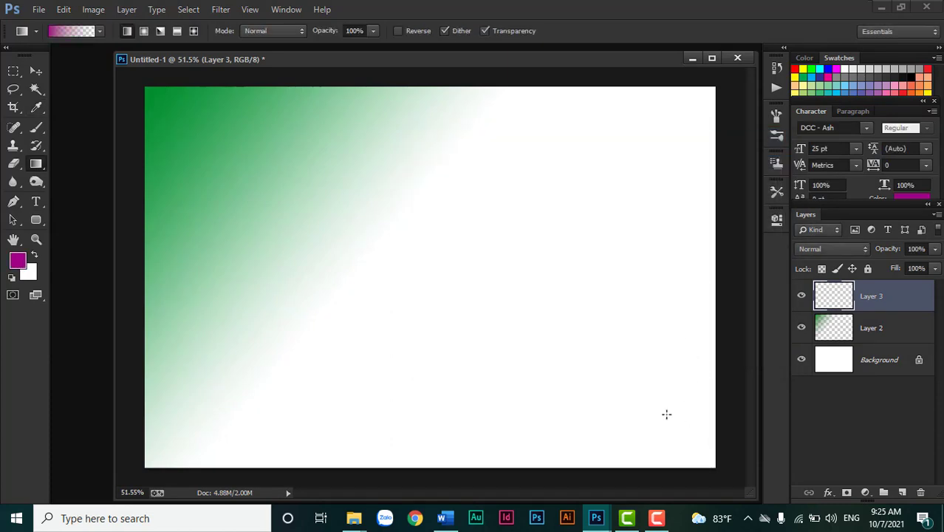
left_click_drag(696, 437, 497, 323)
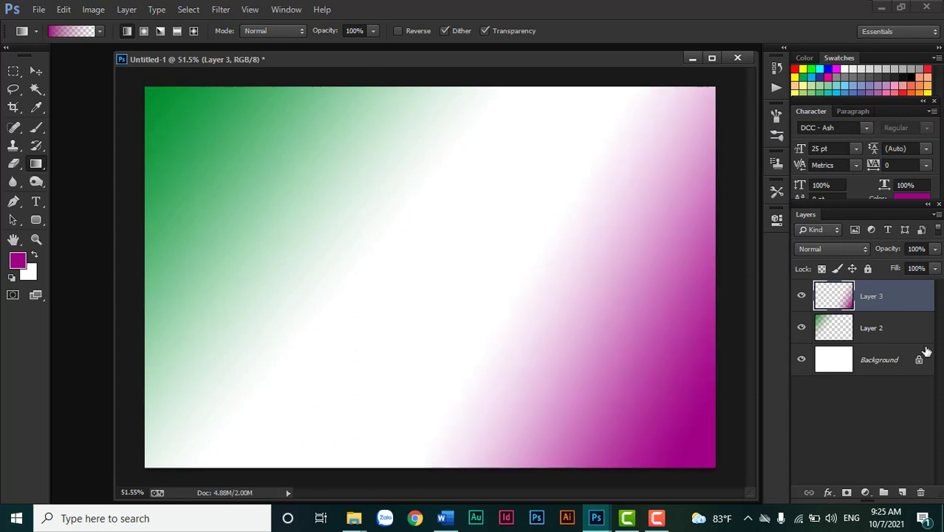
left_click(871, 331)
left_click(833, 294)
left_click(99, 30)
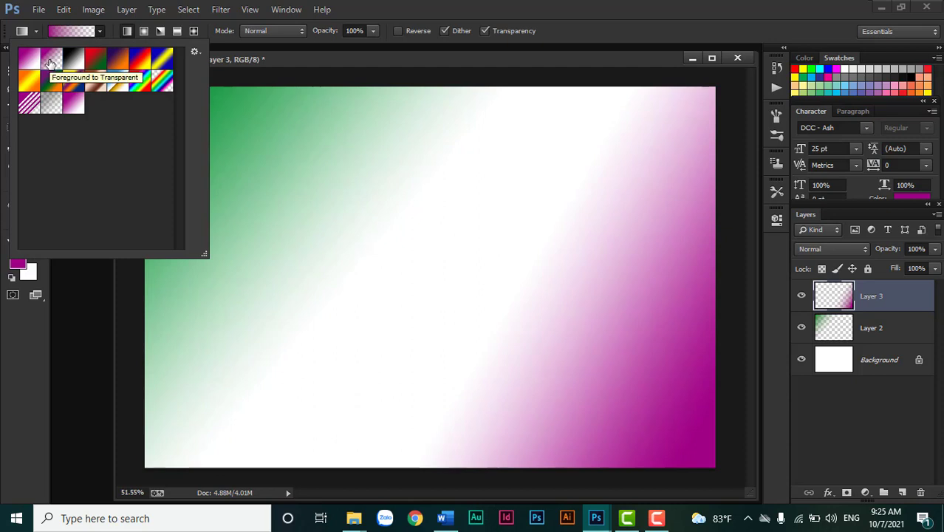
Step: Select the orange-yellow-orange gradient preset
left_click(255, 59)
left_click(99, 31)
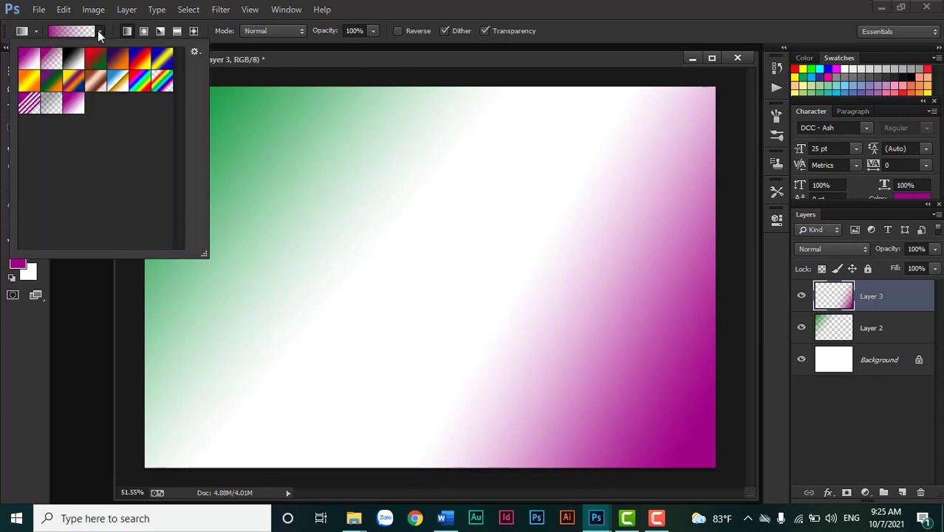
left_click(73, 65)
left_click(39, 80)
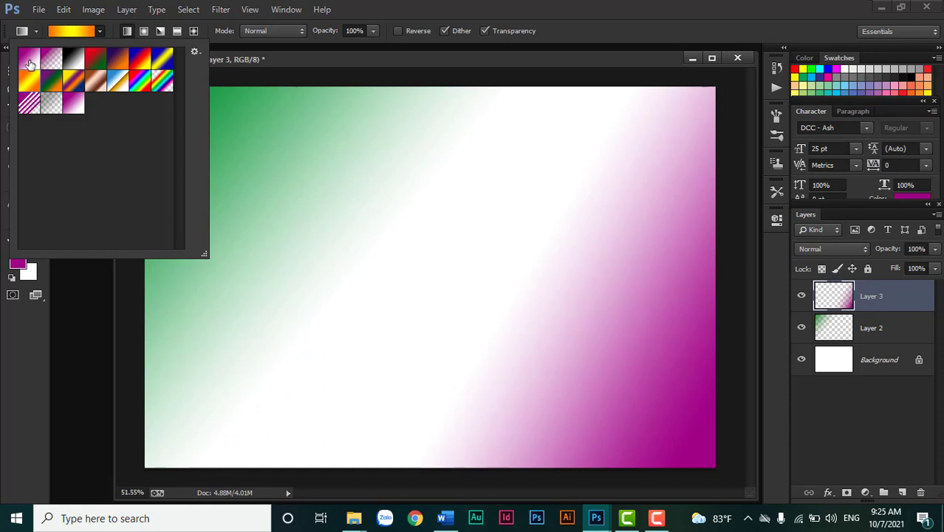
left_click(351, 6)
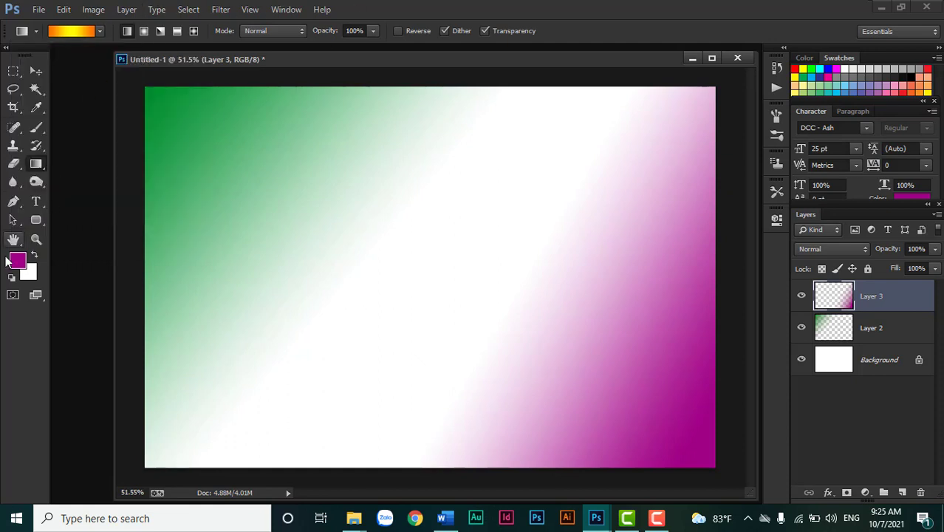
Step: Delete the green and magenta gradient layers, leaving only the white Background
left_click(100, 31)
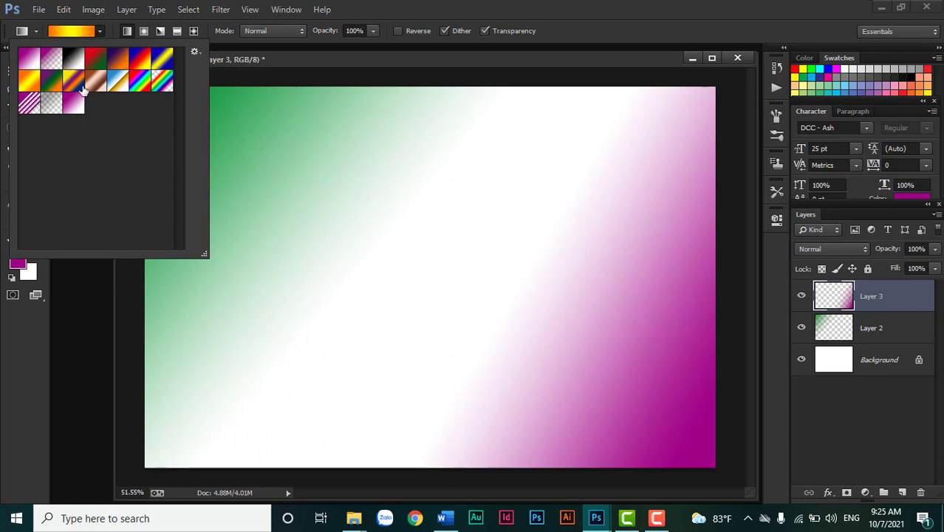
left_click(408, 3)
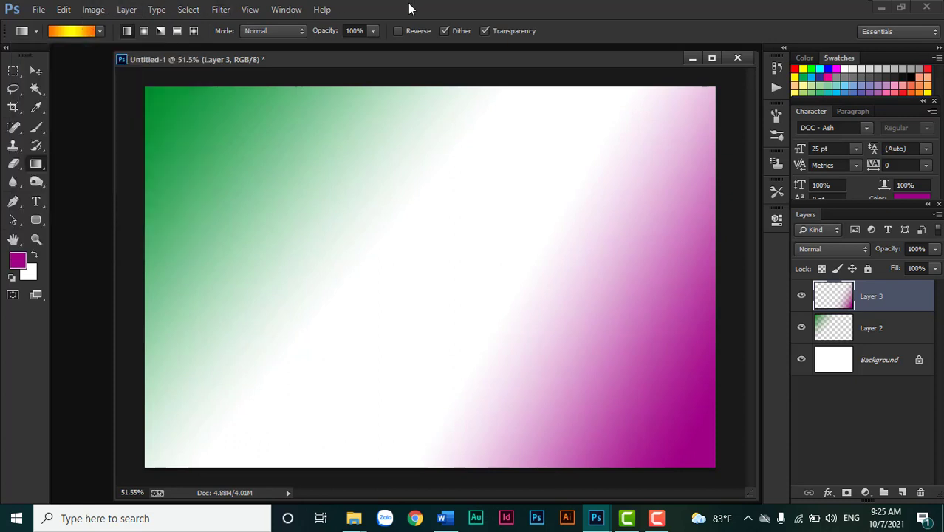
key("Delete")
key("Delete")
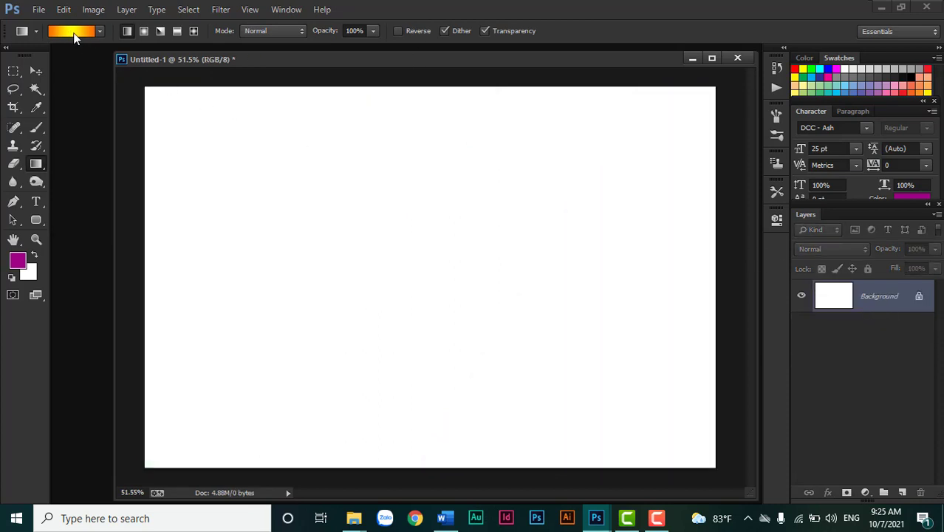
Step: In the Gradient Editor, inspect the orange-yellow-orange stops and move the yellow middle stop to 34%
left_click(73, 33)
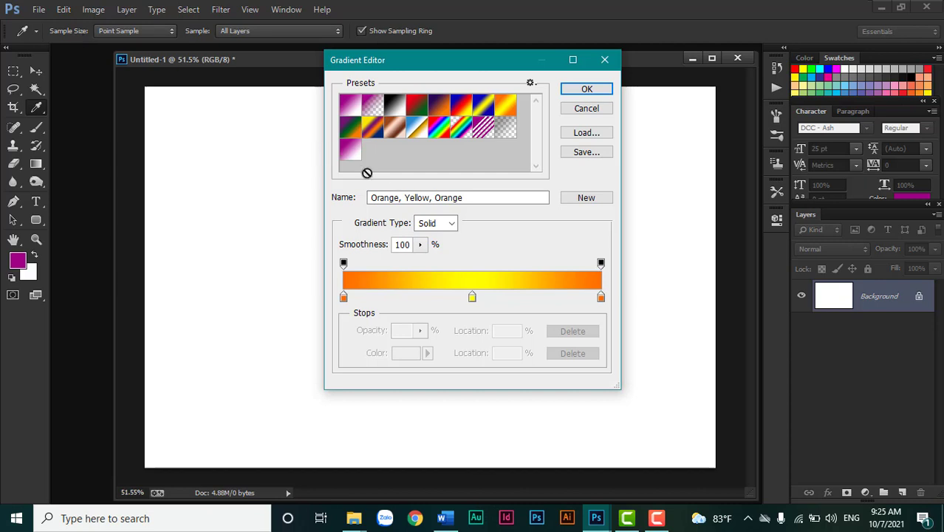
left_click(343, 297)
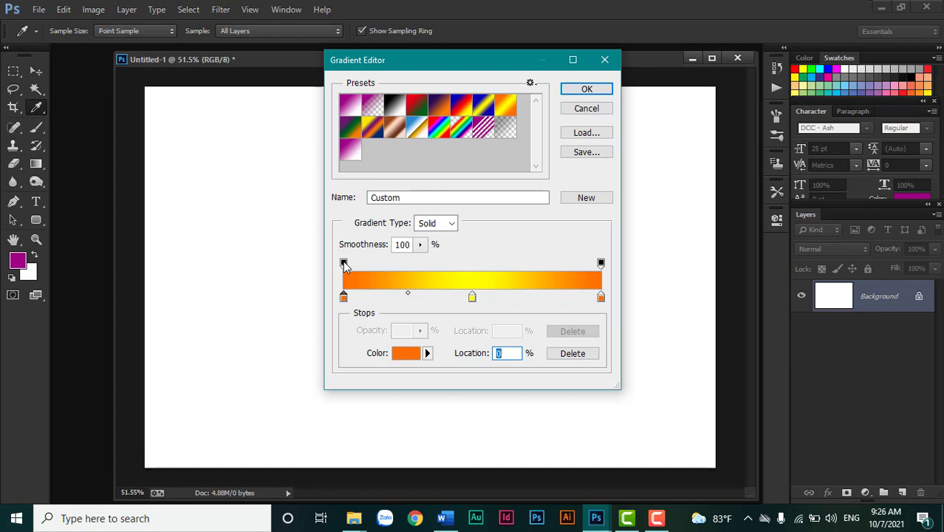
left_click(344, 264)
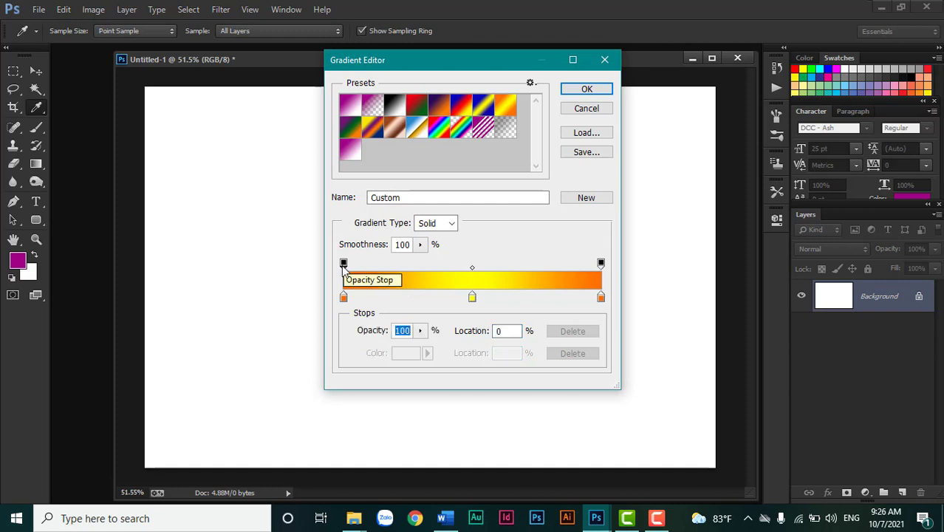
left_click(344, 297)
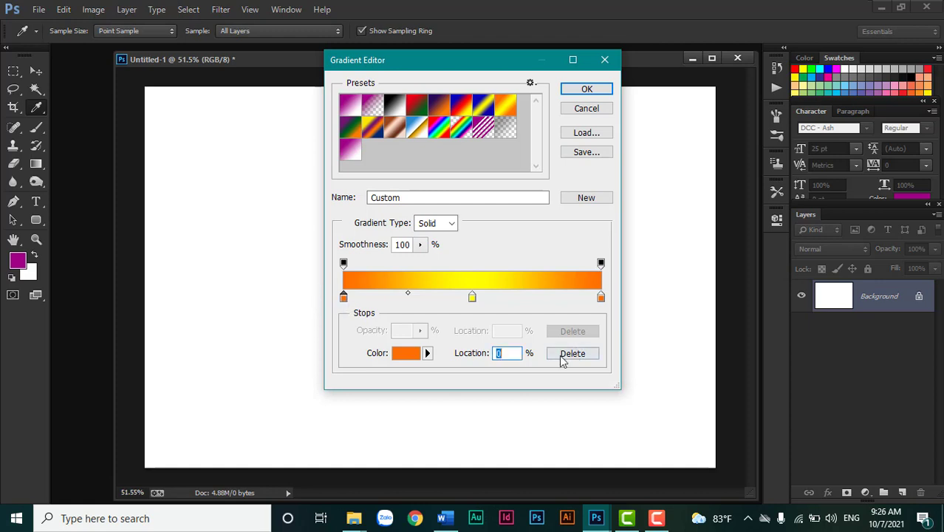
left_click(602, 300)
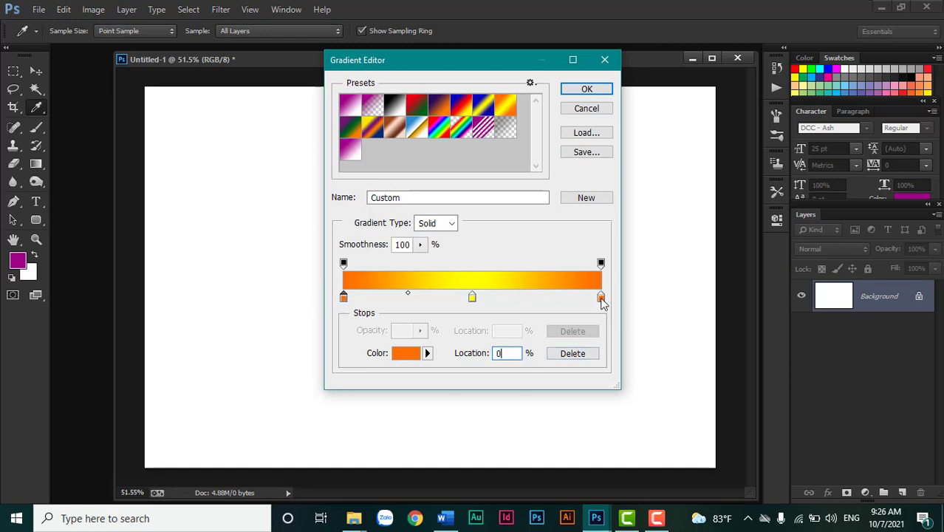
left_click(472, 298)
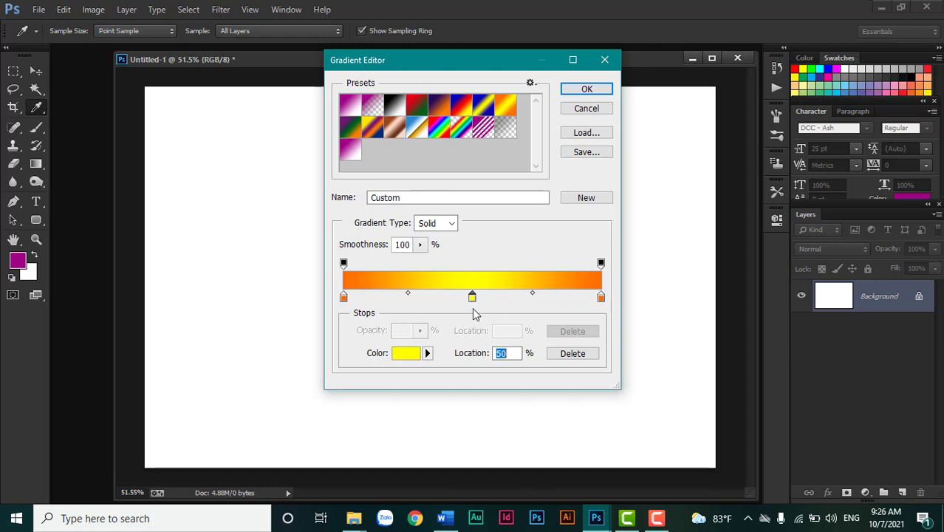
left_click_drag(472, 298, 406, 297)
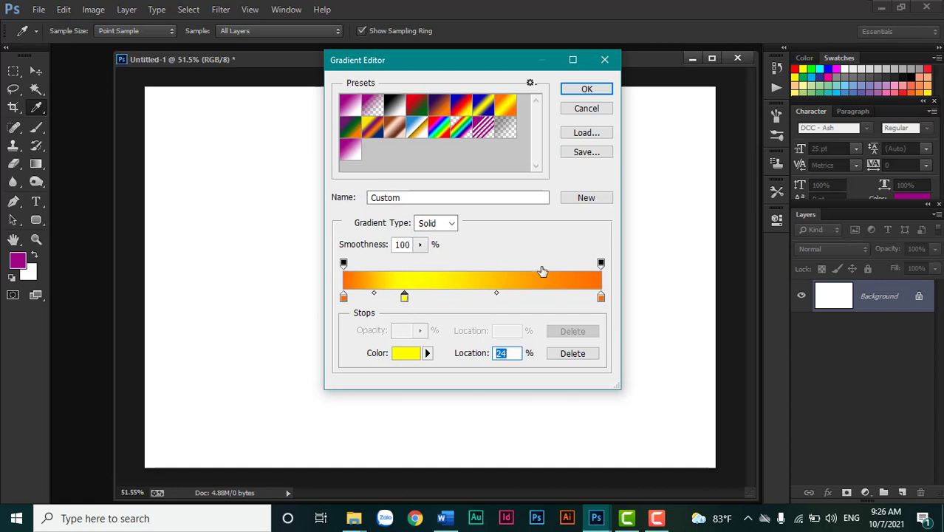
Step: Recolor the gradient's right-end stop to dark green
double_click(601, 297)
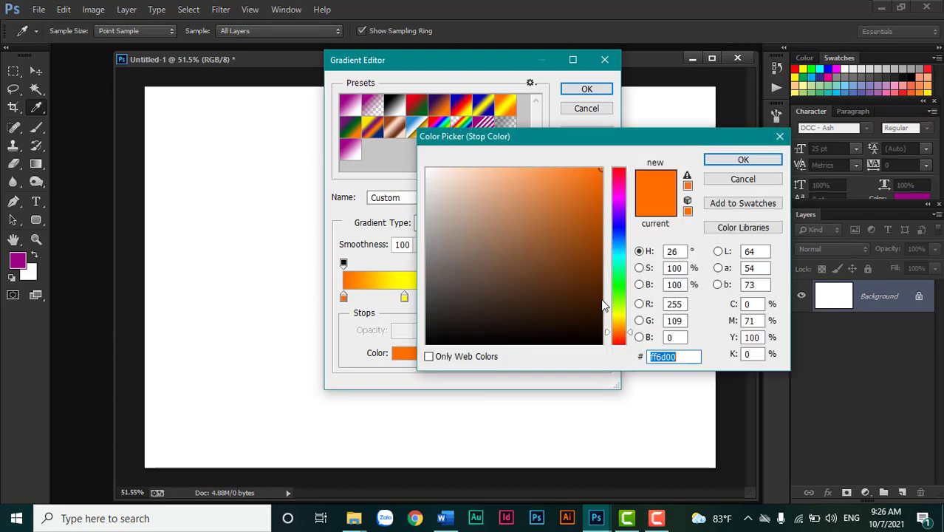
left_click(620, 289)
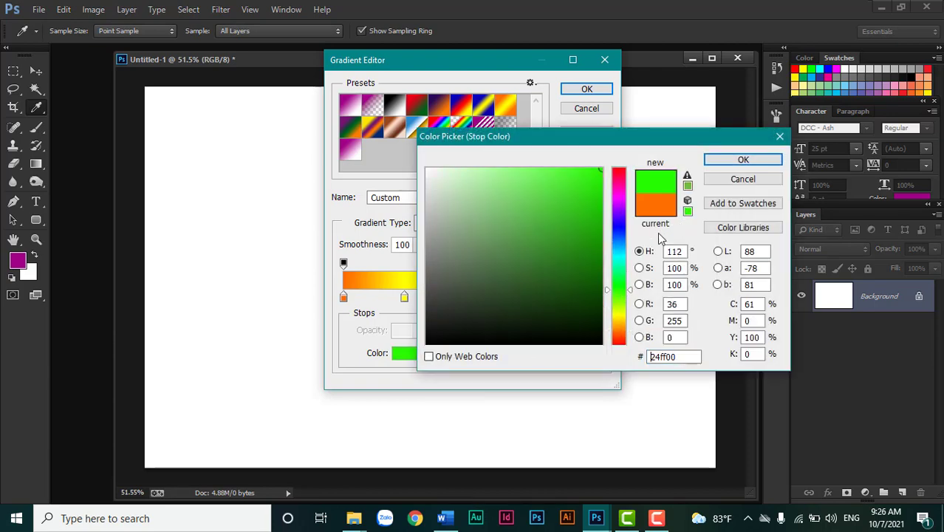
left_click(600, 268)
left_click(723, 160)
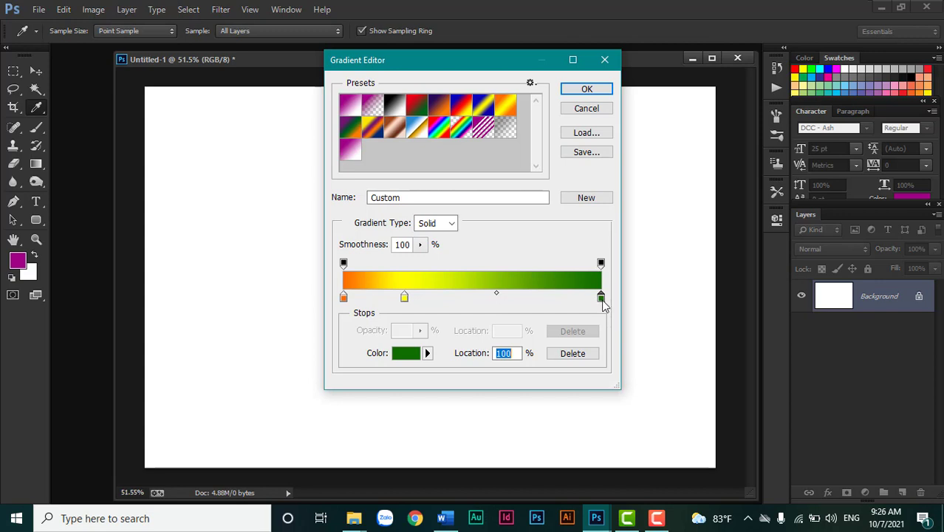
Step: Duplicate the green stop, recolor it pink #d1086b, and place it at 50% location
key("alt")
left_click_drag(601, 297, 514, 298)
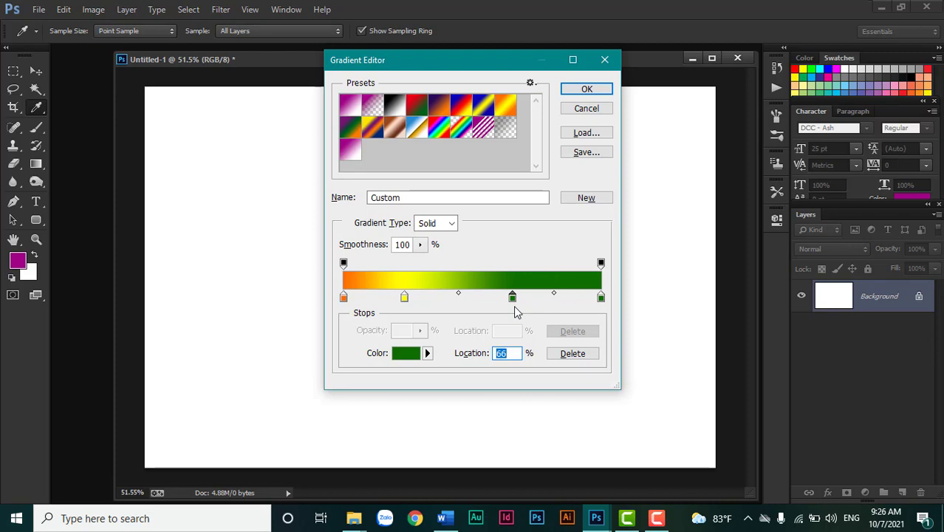
double_click(513, 298)
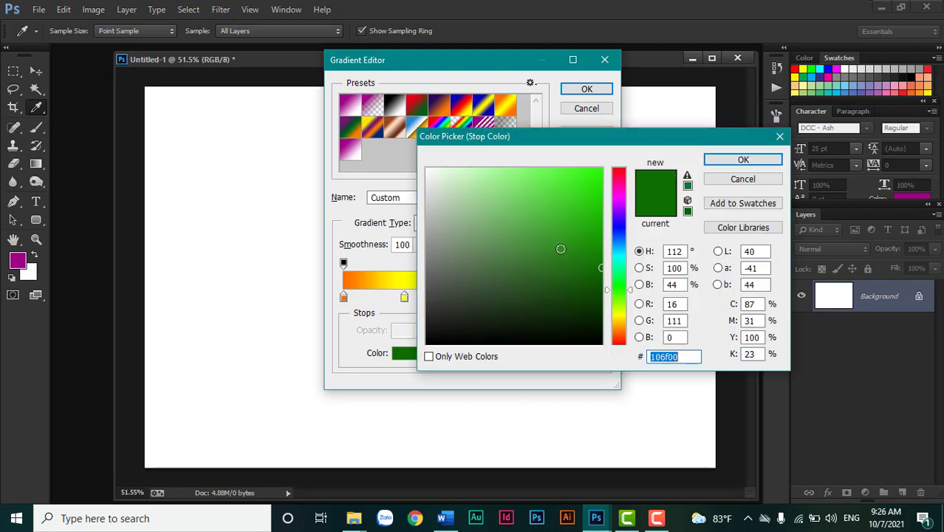
left_click(620, 183)
left_click(596, 201)
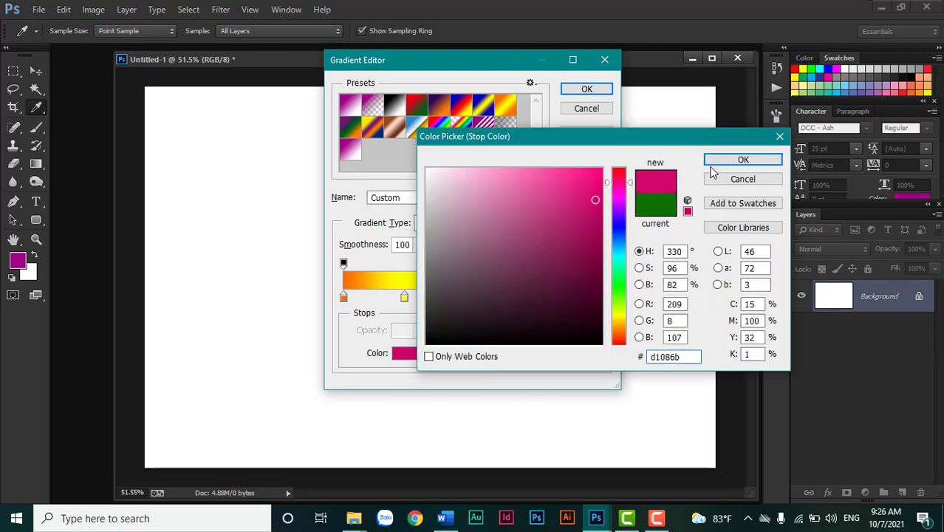
key("Return")
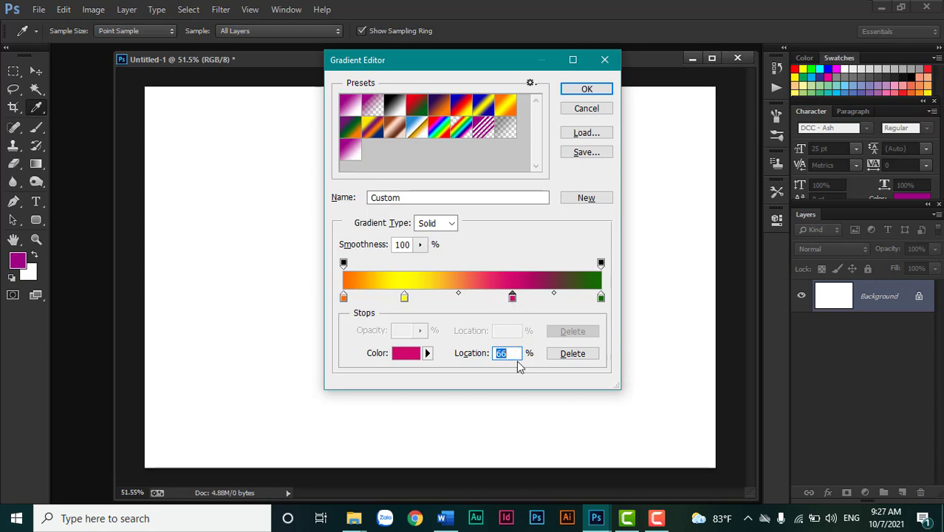
type("50")
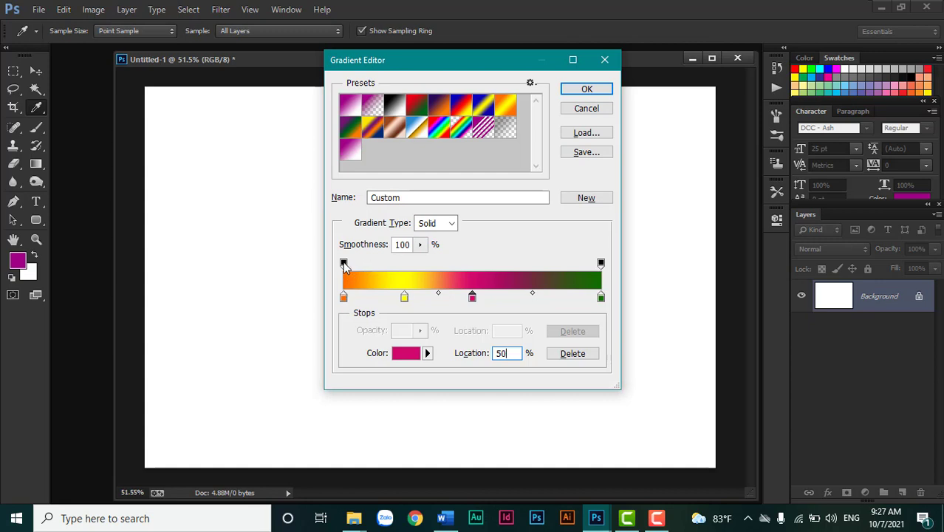
left_click(343, 264)
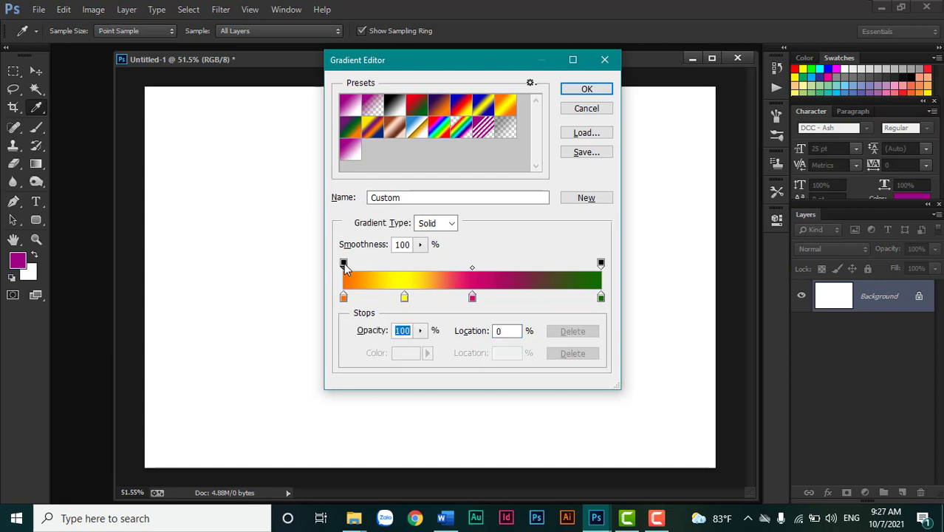
Step: Add opacity stops at 14% (opacity 0) and 21% (opacity 100), then accept the custom gradient
left_click_drag(344, 264, 379, 264)
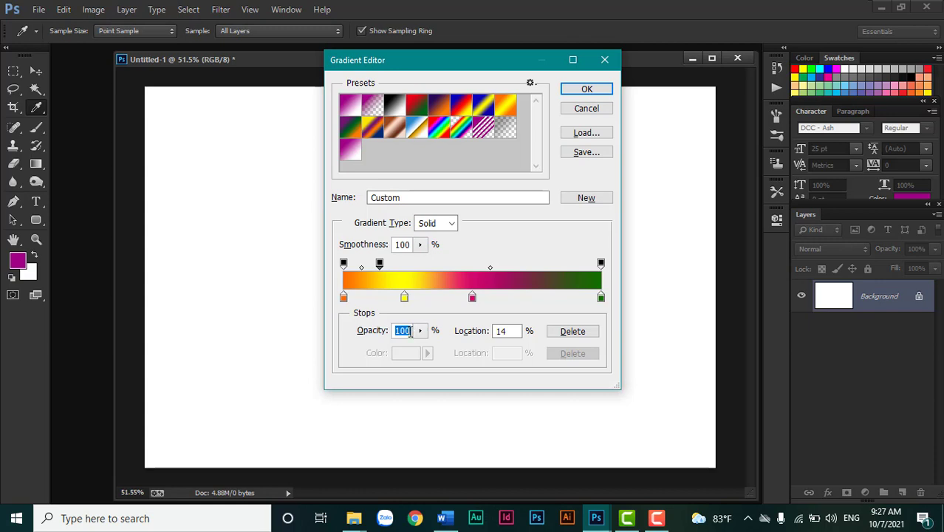
type("0")
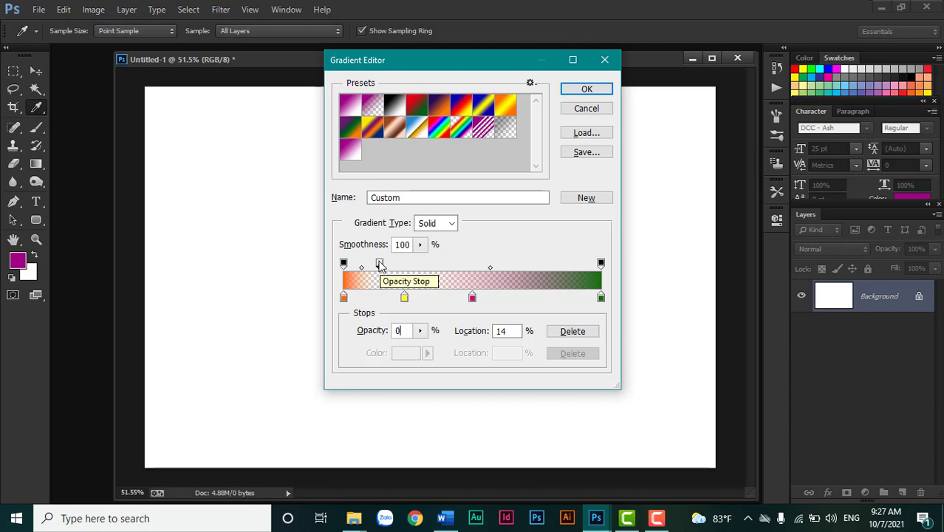
left_click_drag(381, 265, 399, 264)
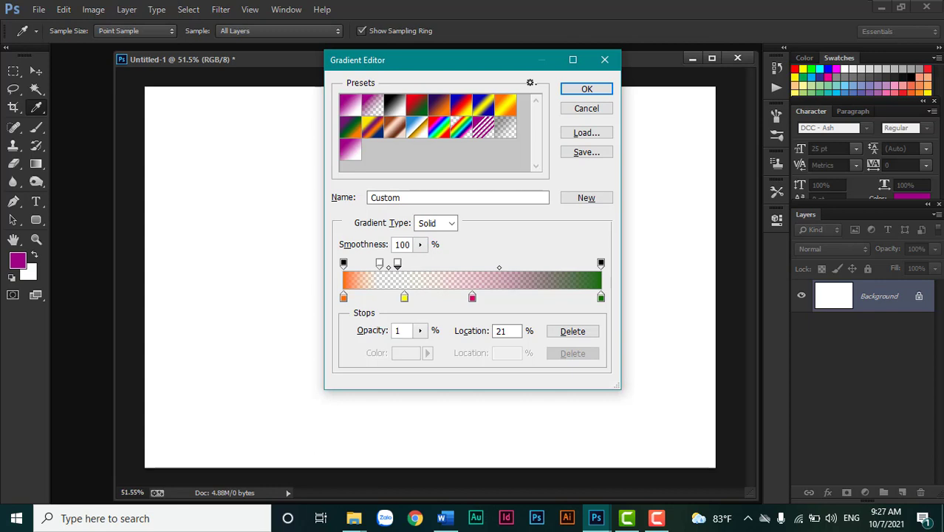
type("00")
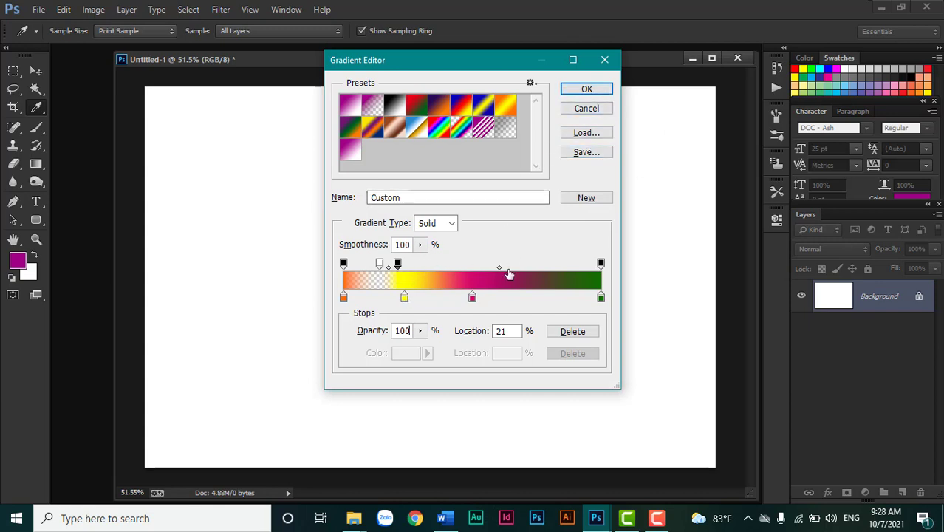
left_click(588, 89)
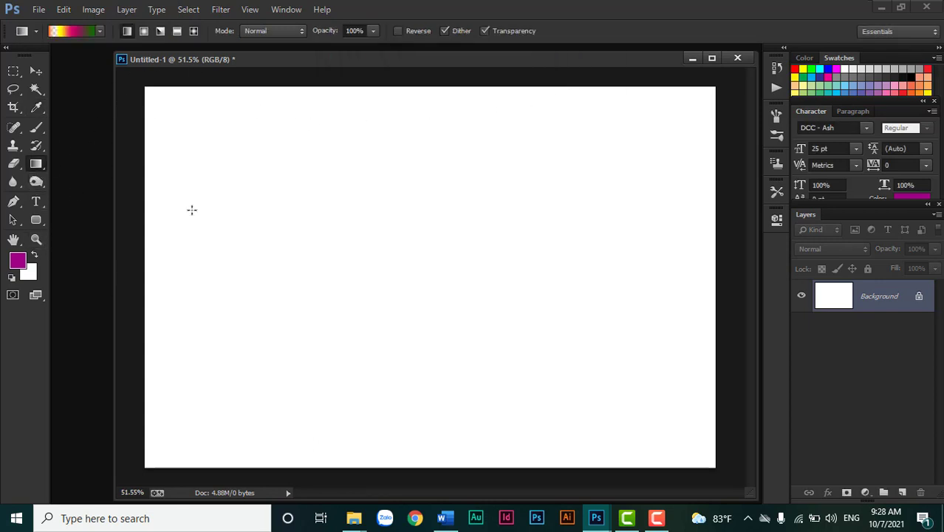
mouse_move(197, 239)
left_mouse_down()
mouse_move(598, 266)
mouse_move(666, 259)
left_mouse_up()
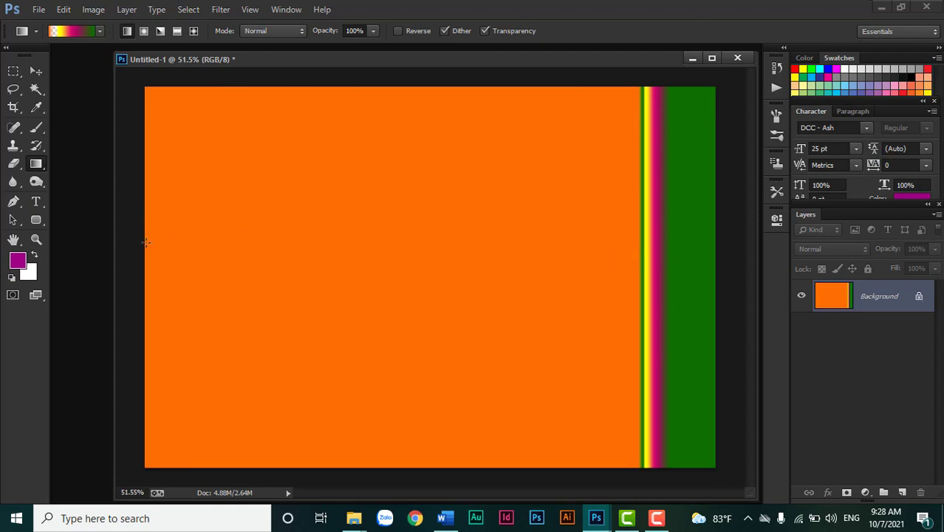
left_click_drag(619, 282, 625, 281)
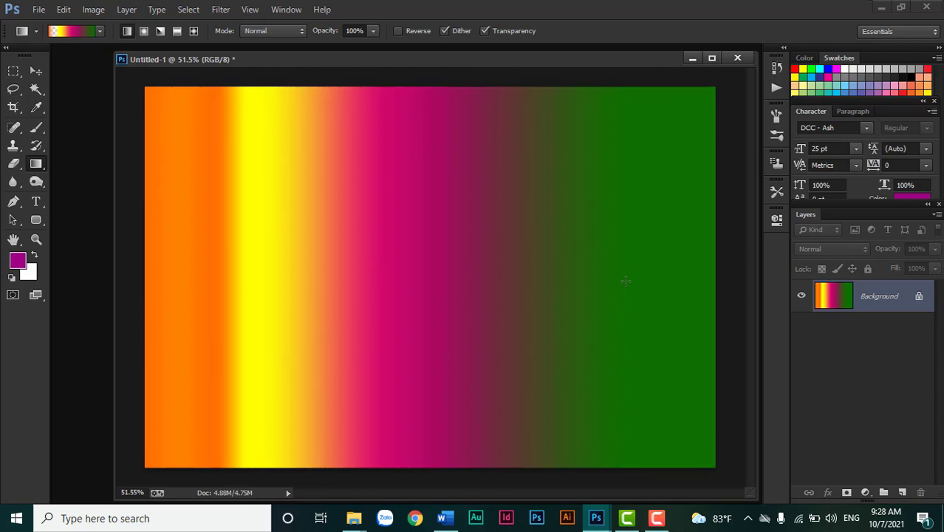
key("d")
key("ctrl+BackSpace")
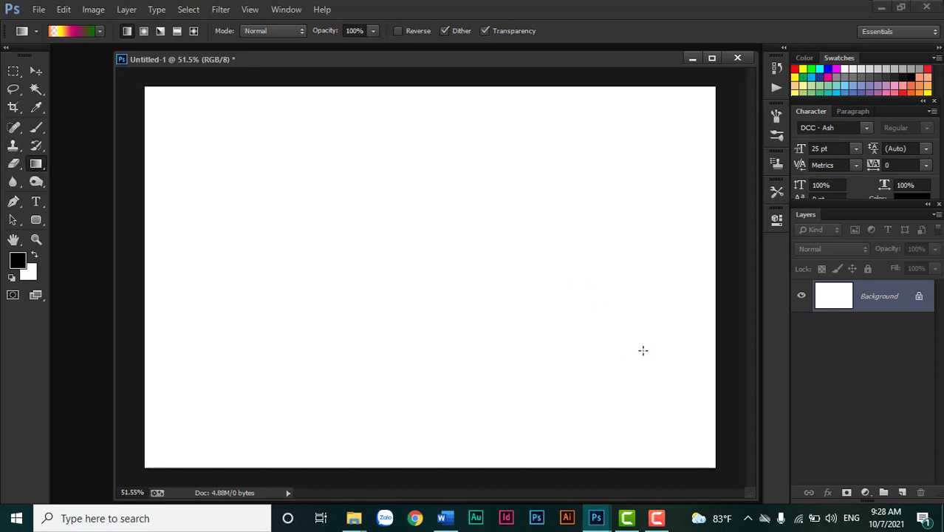
left_click_drag(364, 63, 332, 60)
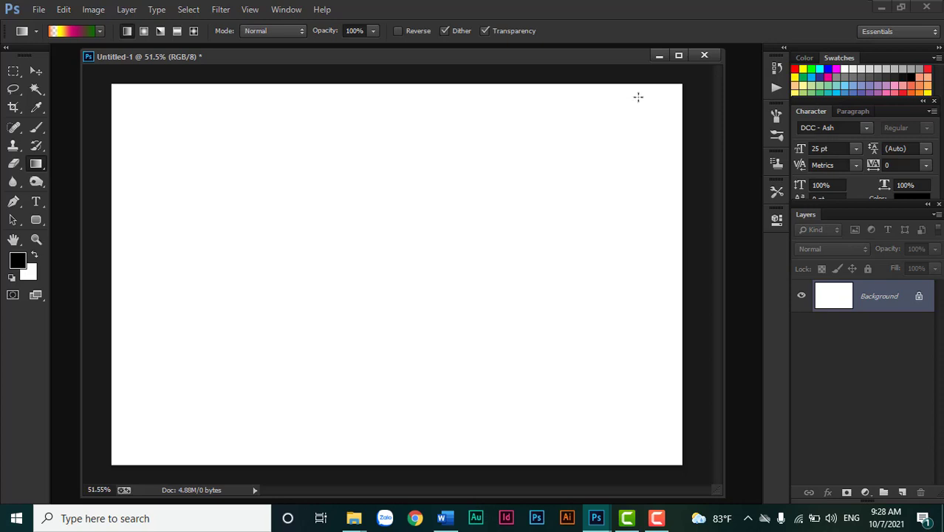
Step: Minimize Untitled-1, bring the dark IMG_01.jpg portrait forward, zoom in and reach the image adjustments
left_click(659, 56)
mouse_move(596, 518)
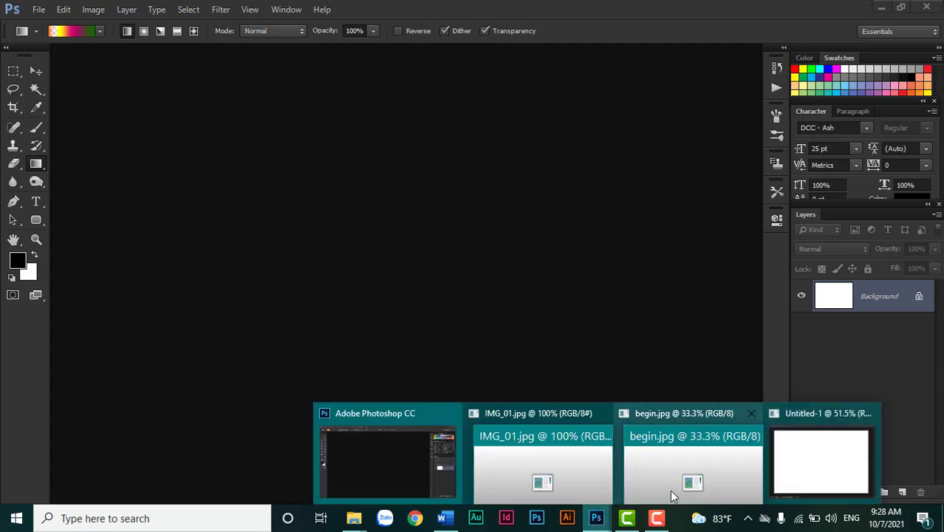
left_click(579, 459)
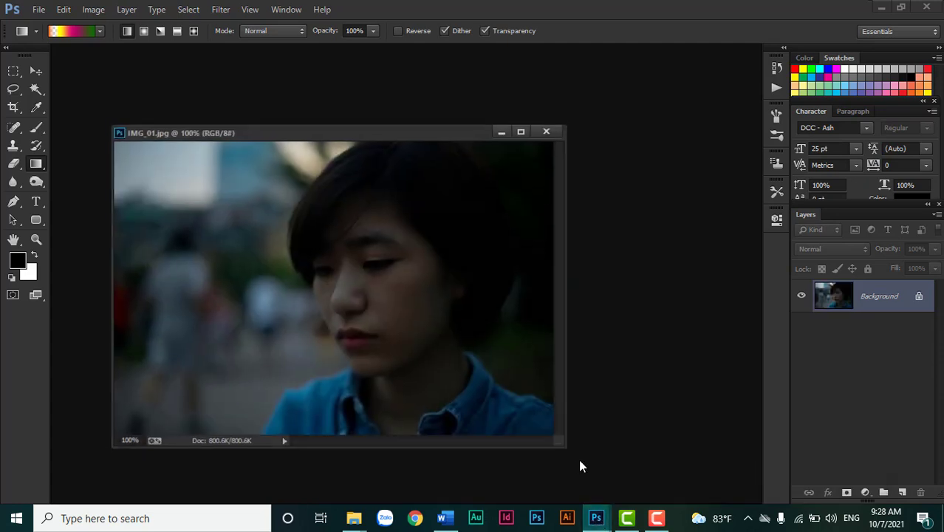
scroll(545, 397, "up", 2)
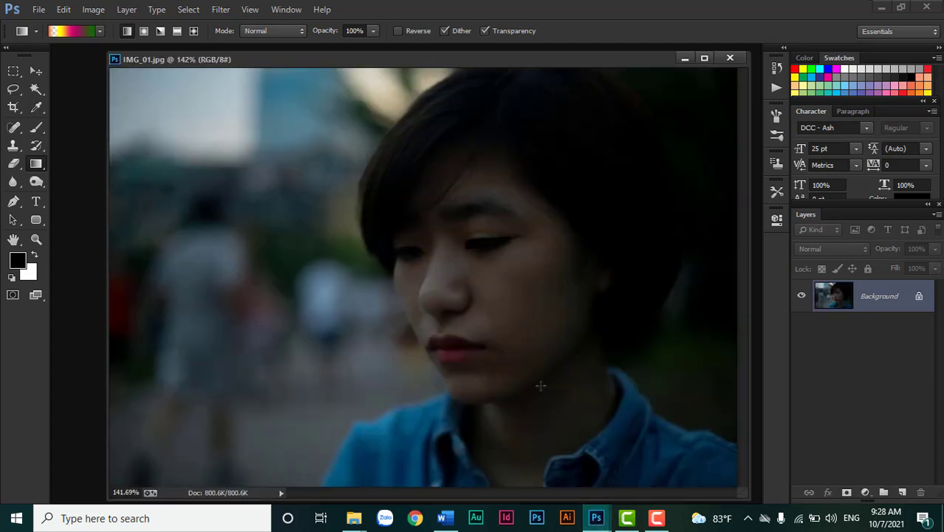
scroll(500, 334, "up", 1)
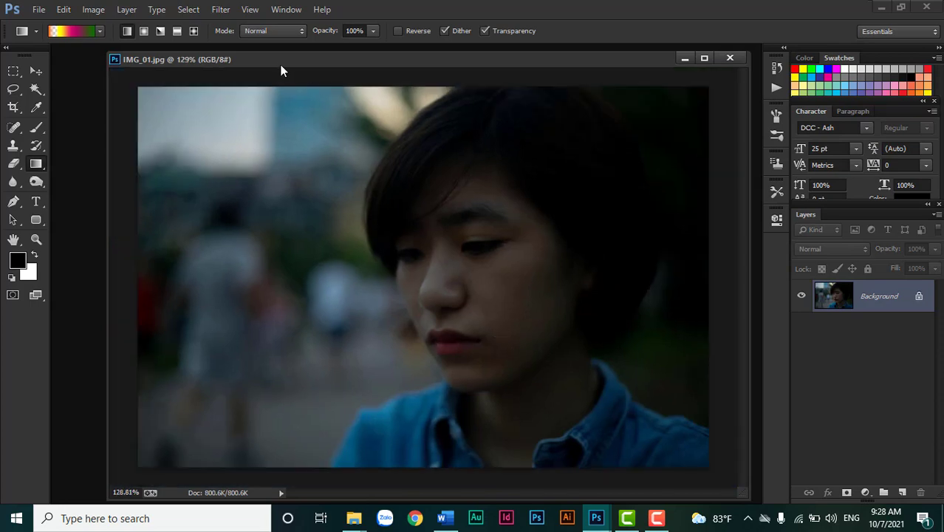
left_click_drag(281, 65, 246, 62)
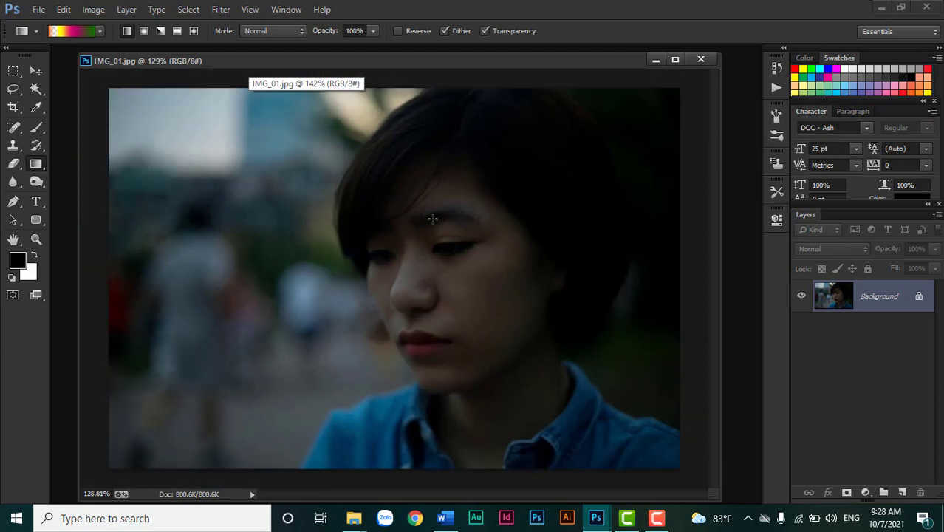
left_click(94, 9)
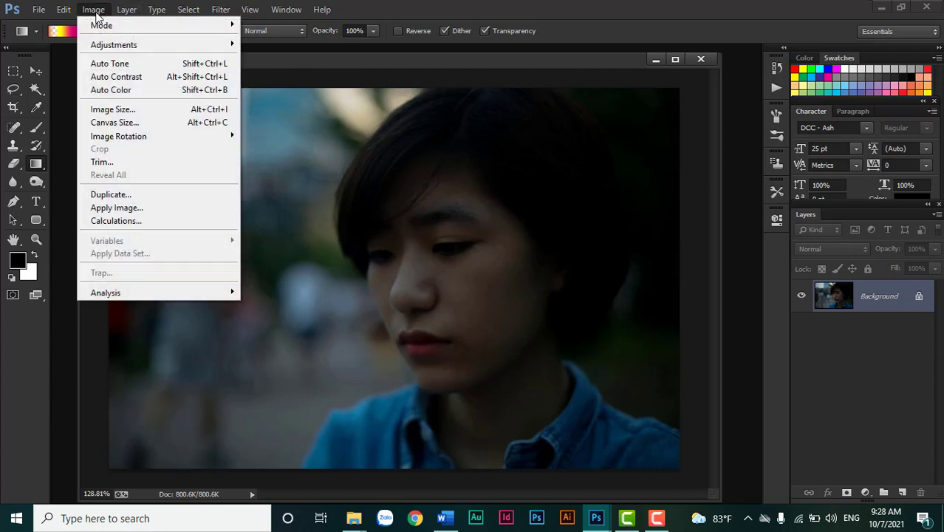
mouse_move(114, 45)
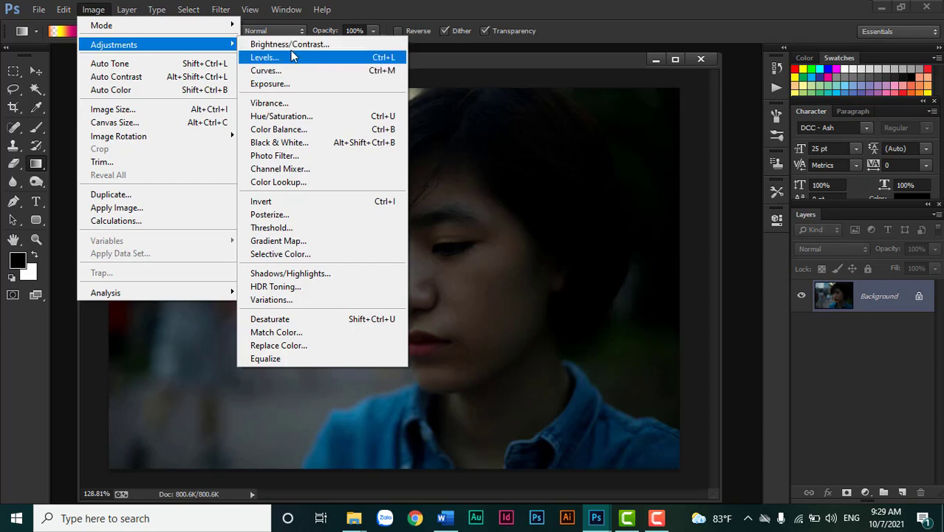
Step: Brighten the portrait with Levels input values 0, 1.68 and 140, then undo to compare
left_click(285, 59)
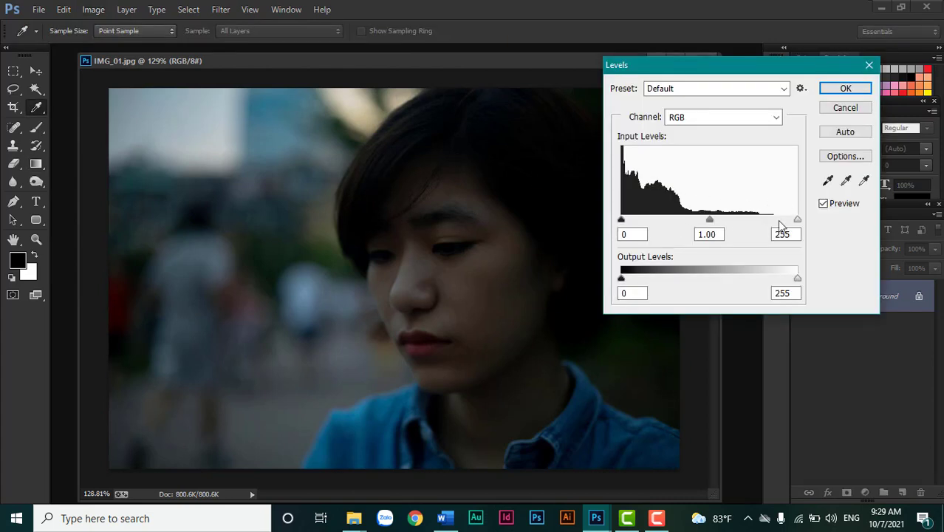
left_click_drag(798, 220, 740, 222)
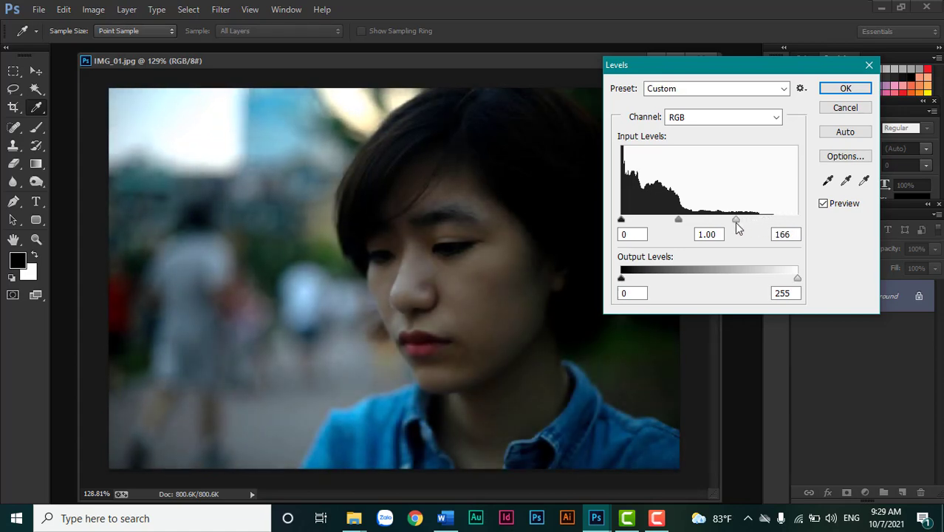
mouse_move(740, 222)
left_mouse_down()
mouse_move(625, 219)
mouse_move(798, 220)
mouse_move(757, 220)
left_mouse_up()
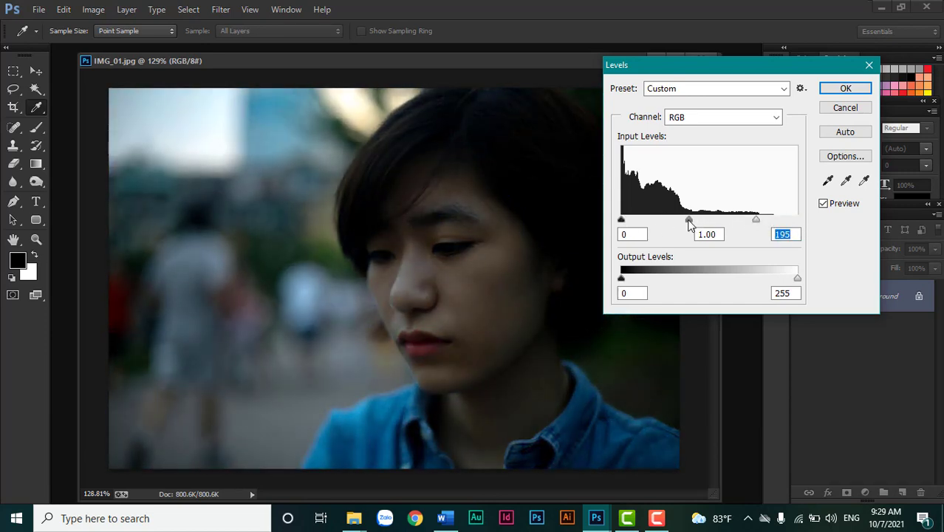
left_click_drag(689, 220, 673, 221)
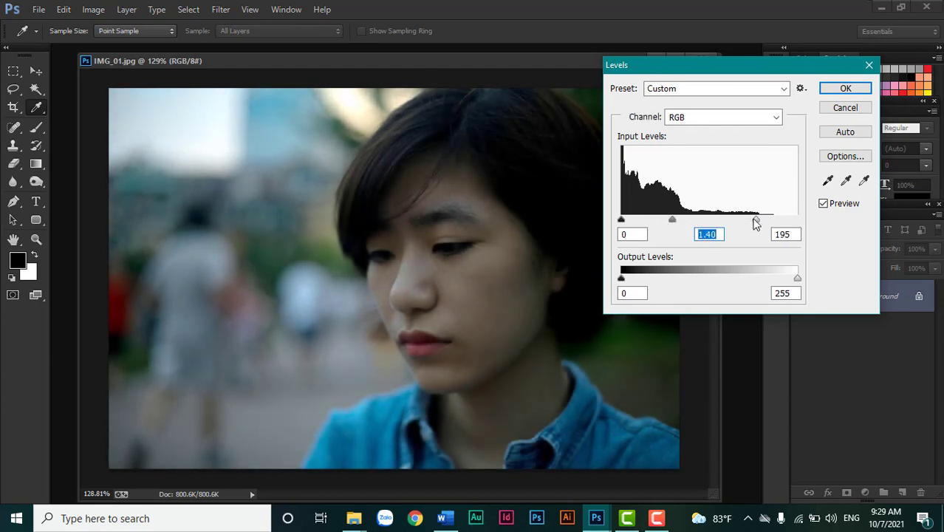
left_click_drag(756, 220, 728, 220)
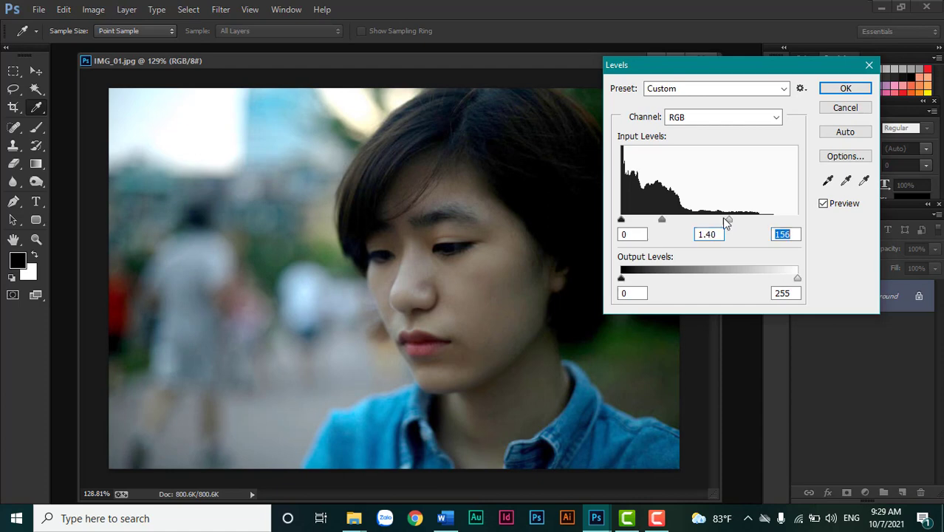
left_click_drag(660, 219, 624, 223)
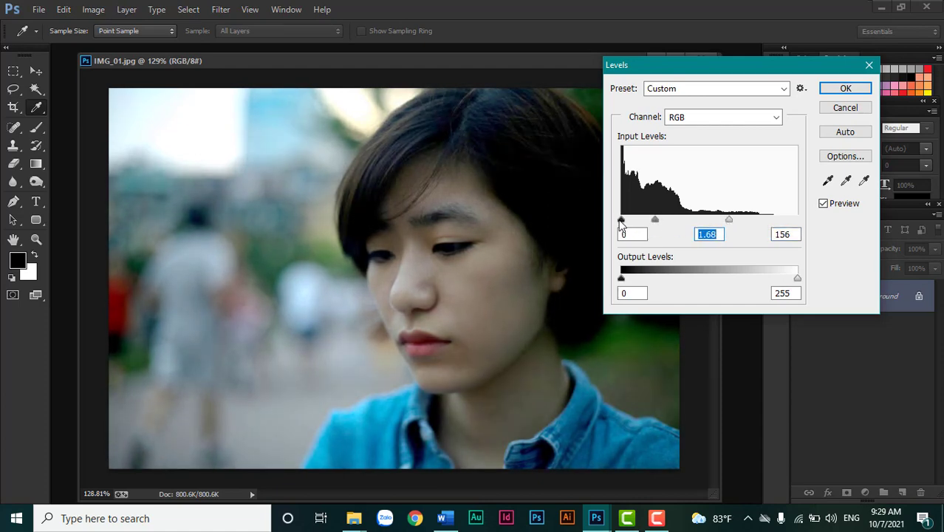
left_click(622, 220)
left_click_drag(730, 221, 718, 220)
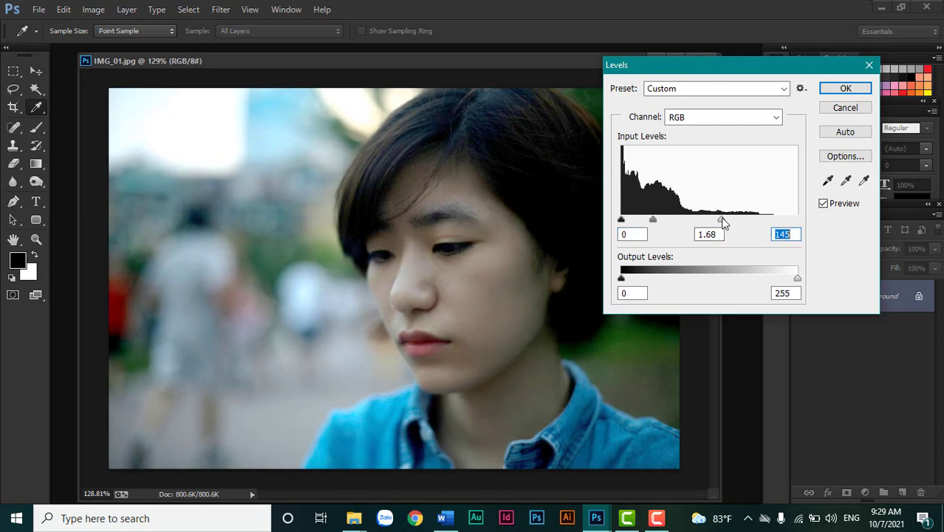
left_click(845, 88)
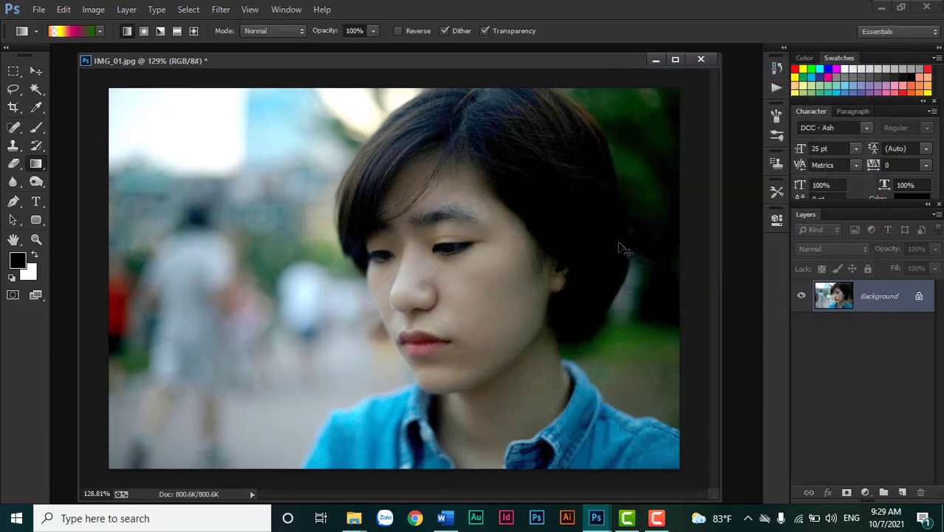
key("ctrl+z")
key("ctrl+z")
Step: Apply a slight Curves adjustment lifting the portrait's black point, then close the document
scroll(591, 266, "down", 2)
scroll(573, 281, "up", 1)
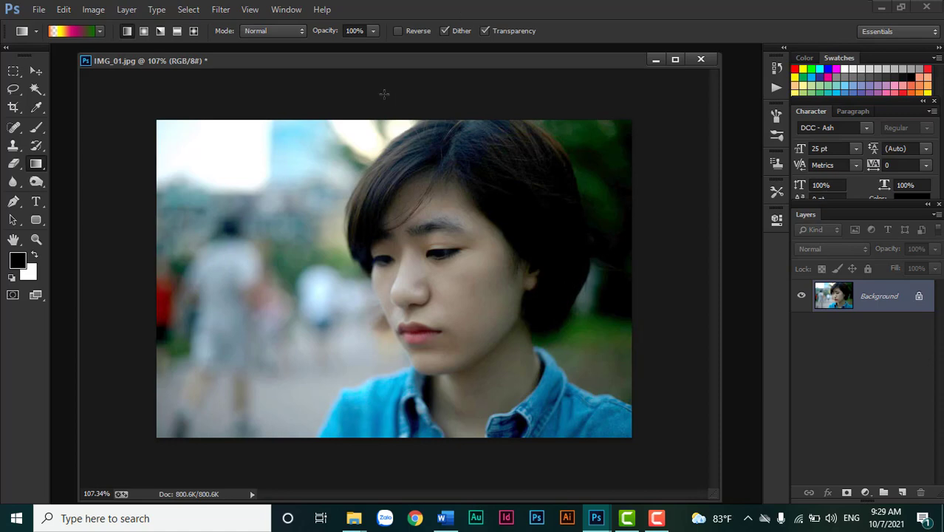
scroll(440, 209, "up", 1)
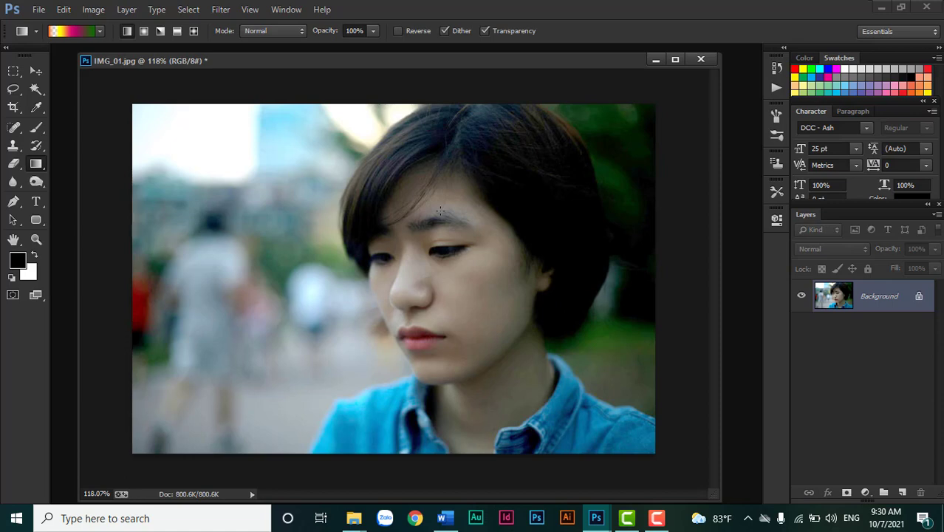
left_click(93, 9)
mouse_move(114, 45)
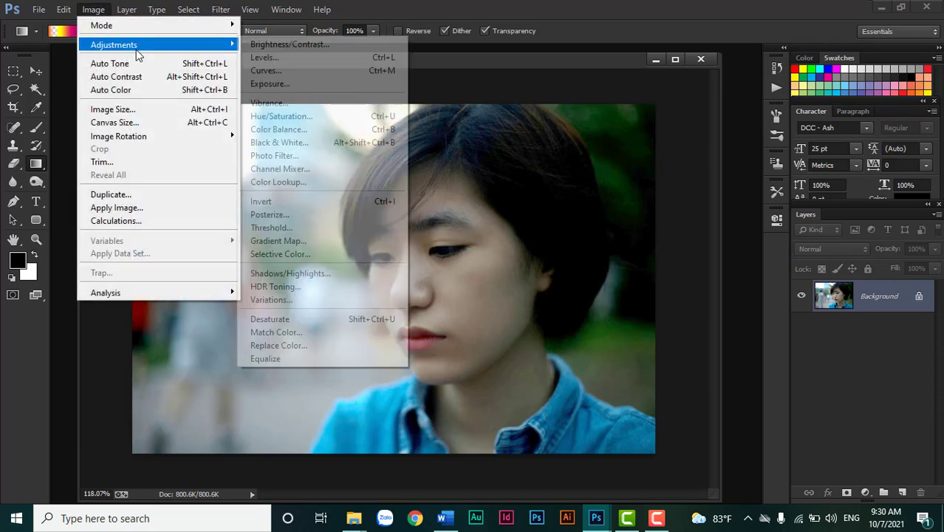
left_click(287, 69)
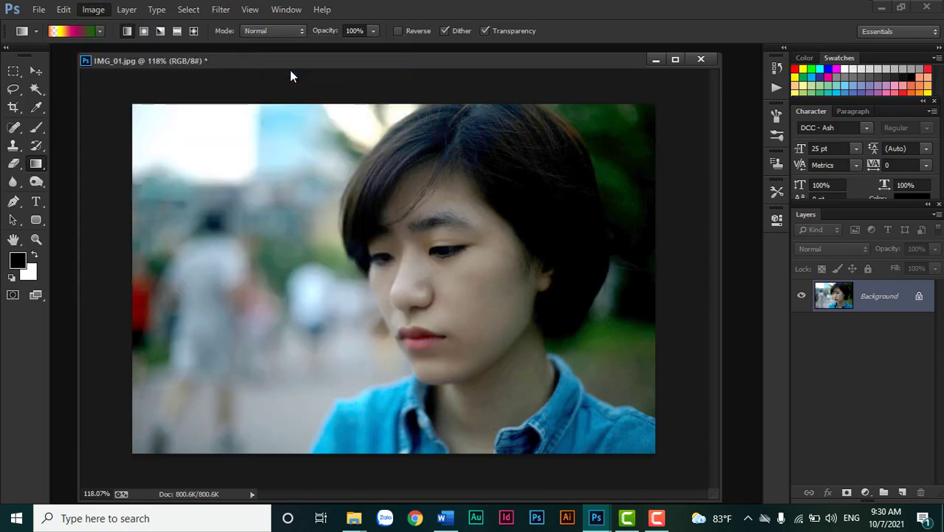
left_click_drag(678, 277, 674, 270)
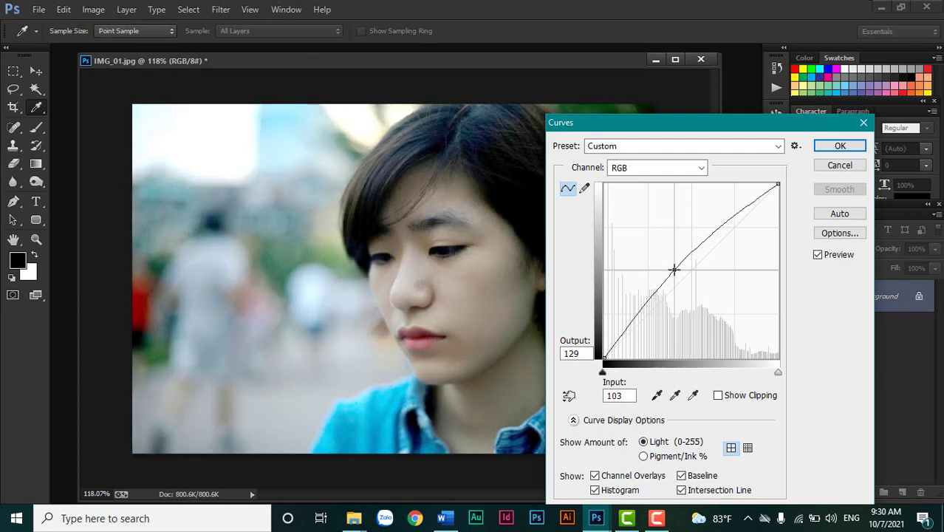
mouse_move(674, 270)
left_mouse_down()
mouse_move(684, 283)
mouse_move(677, 278)
left_mouse_up()
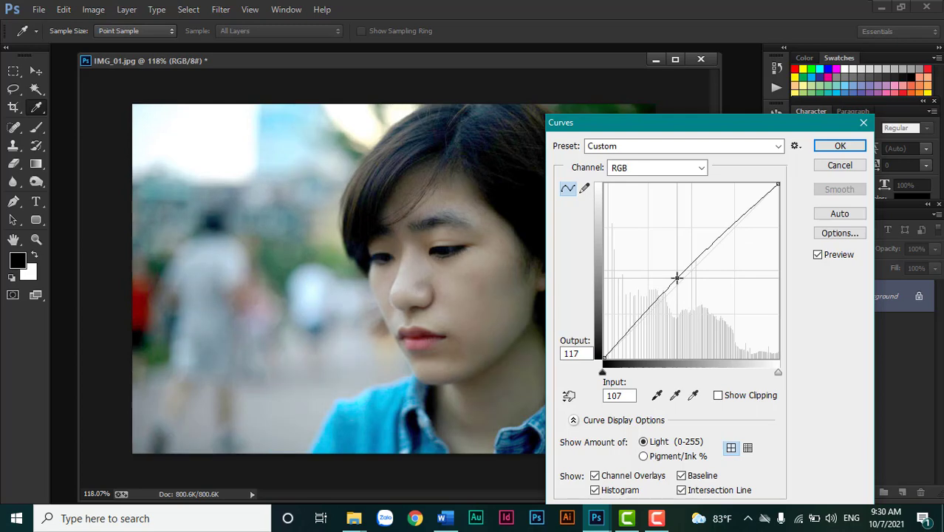
mouse_move(604, 359)
left_mouse_down()
mouse_move(619, 359)
mouse_move(604, 344)
mouse_move(611, 349)
left_mouse_up()
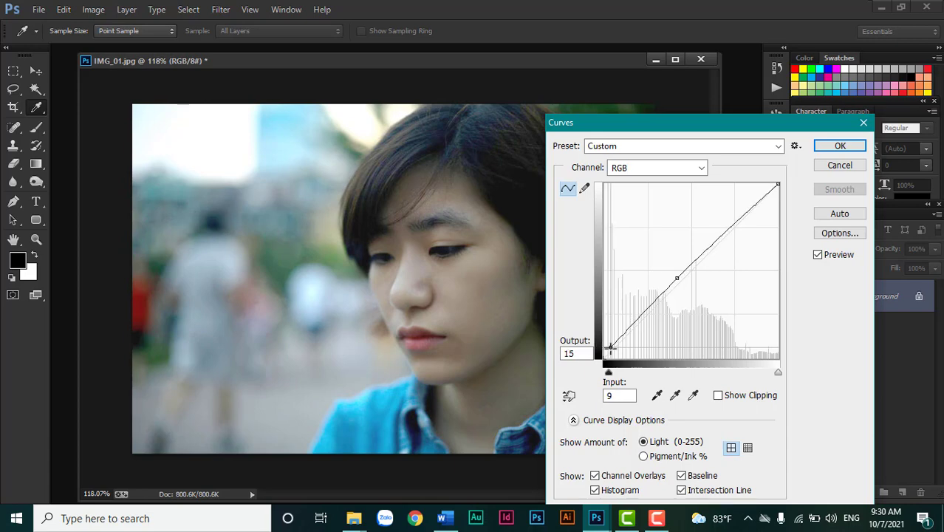
left_click(828, 146)
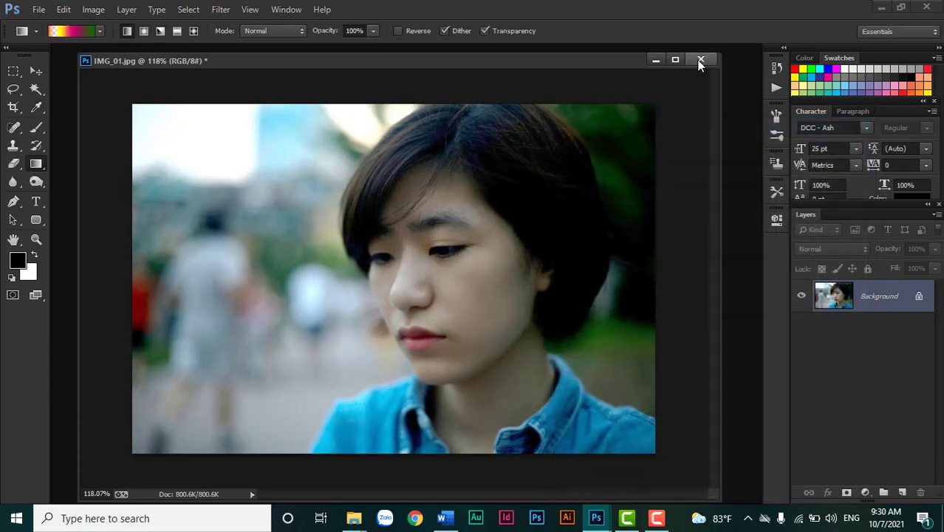
left_click(701, 61)
Step: Decline saving the portrait, then bring begin.jpg forward, enlarge its window and fit it on screen
left_click(481, 205)
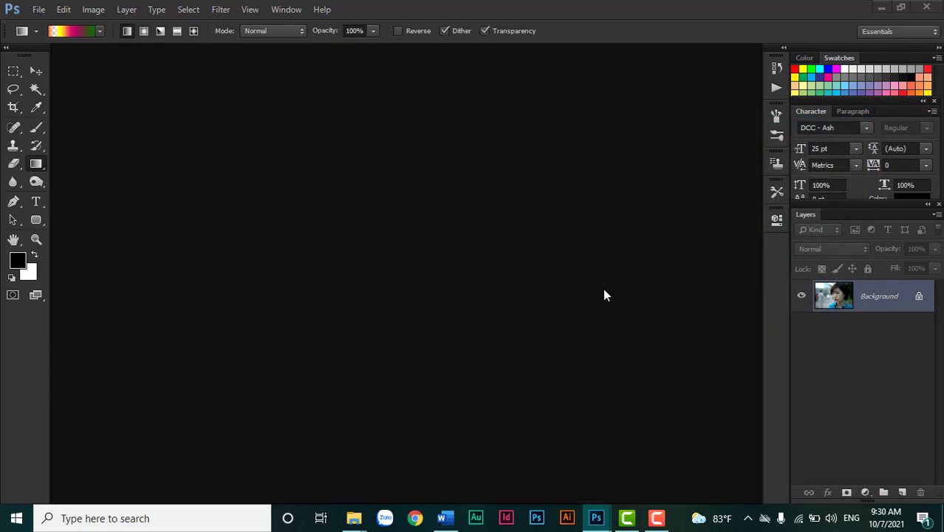
left_click(96, 9)
mouse_move(114, 44)
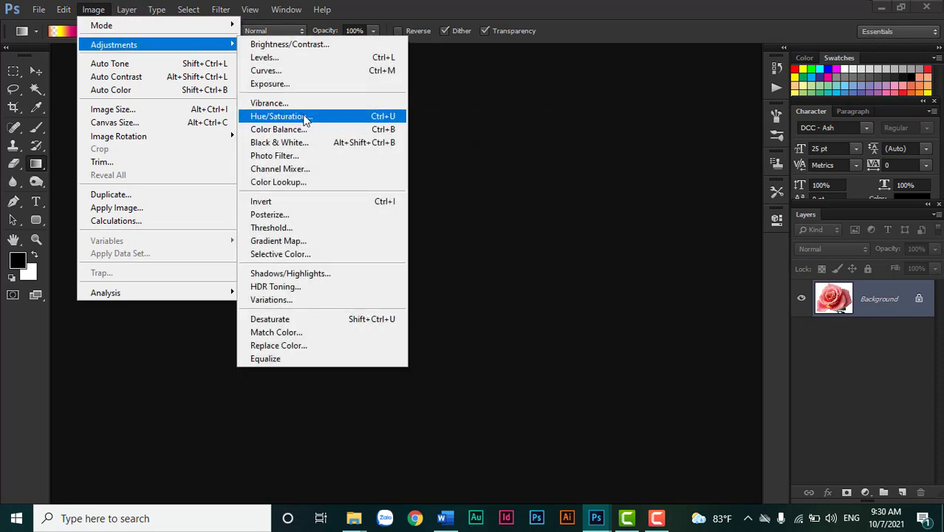
left_click(516, 7)
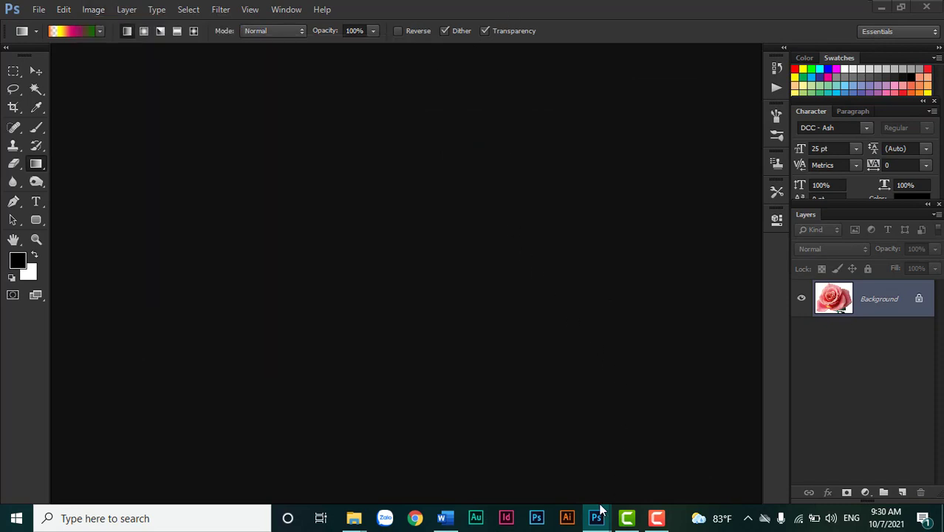
mouse_move(595, 518)
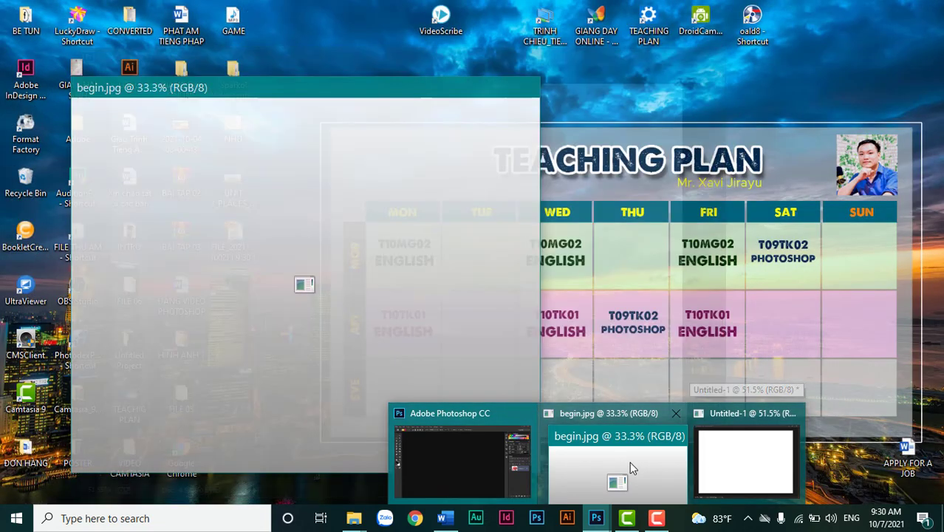
left_click(627, 463)
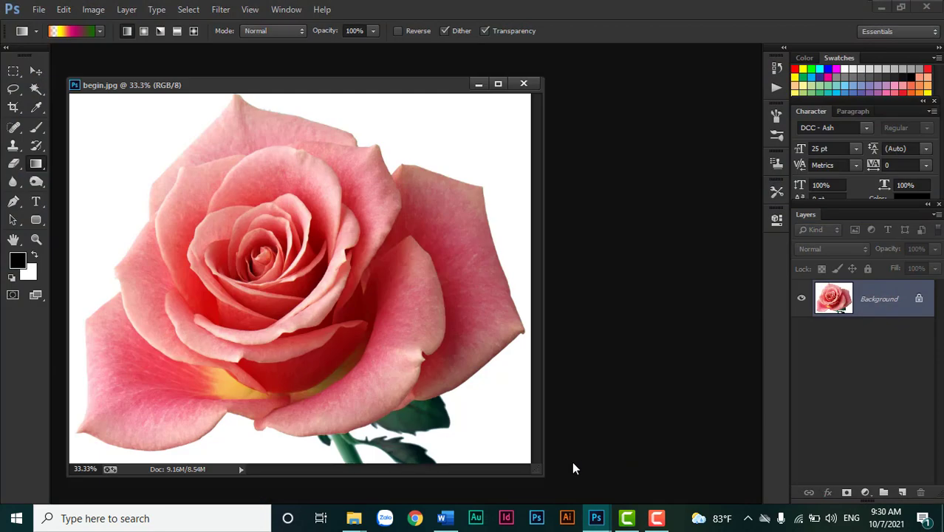
left_click_drag(538, 471, 615, 486)
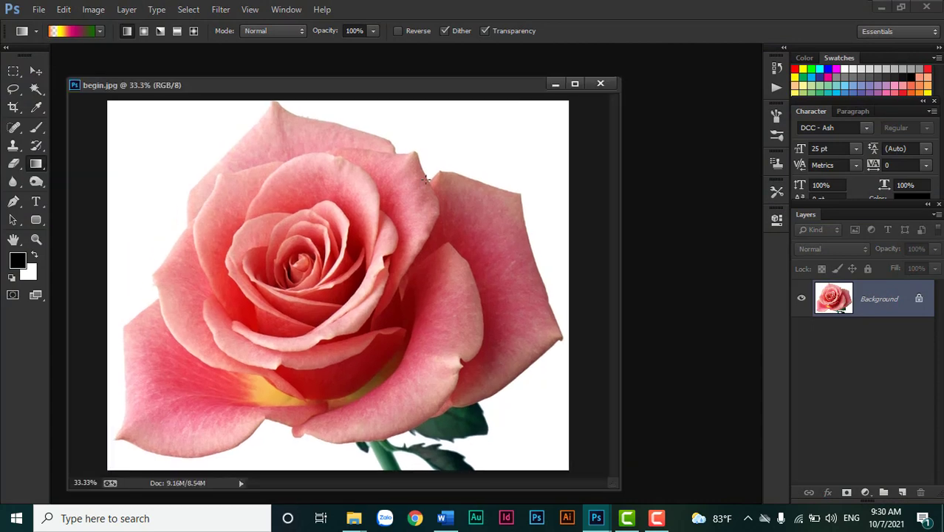
key("ctrl+0")
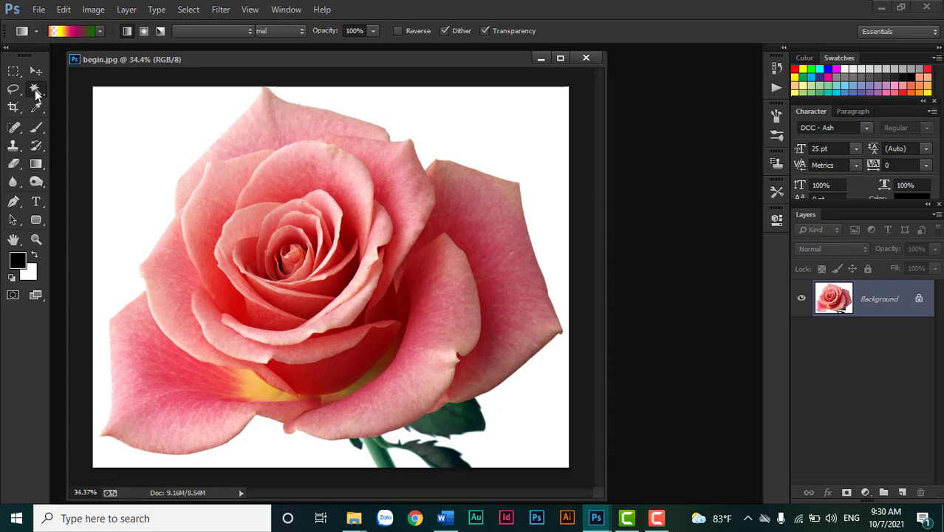
Step: Quick-select the large right-hand petal of the rose, fitting the rose to the window
left_click_drag(35, 90, 96, 86)
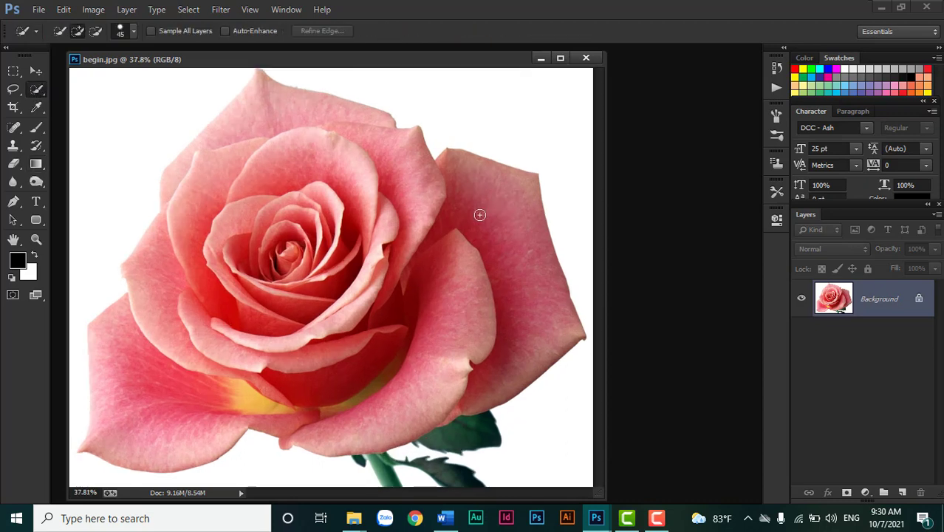
key("ctrl+0")
left_click(451, 176)
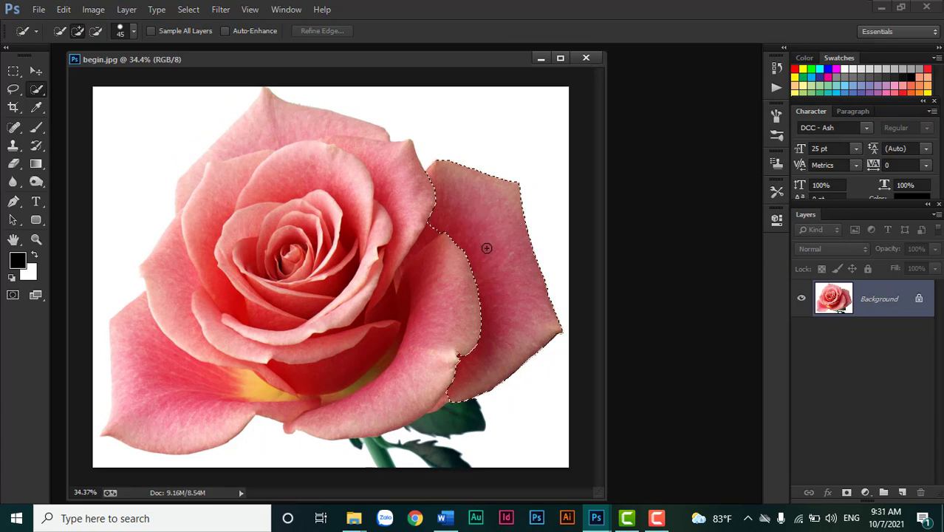
left_click_drag(474, 214, 464, 234)
key("ctrl+0")
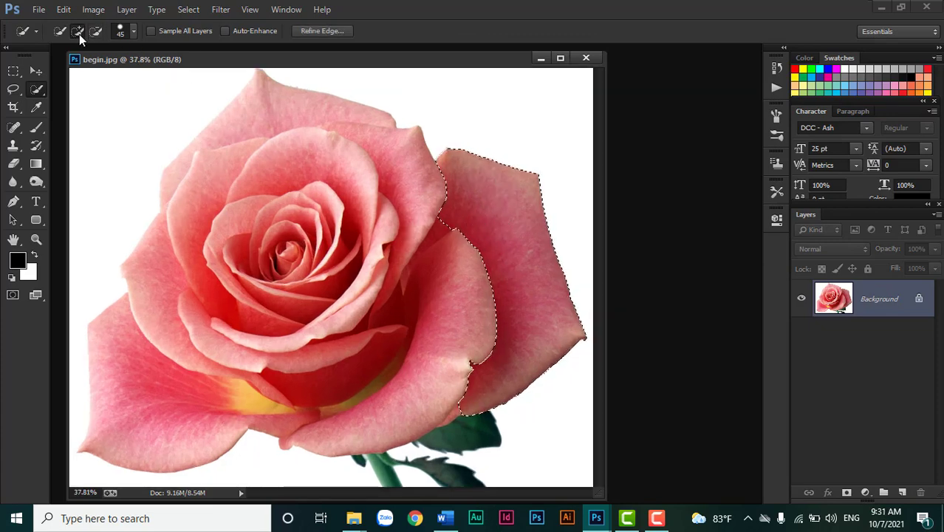
Step: With a smaller brush, extend the selection into the petal notch and lower edge, undoing the leaf
left_click_drag(46, 92, 65, 94)
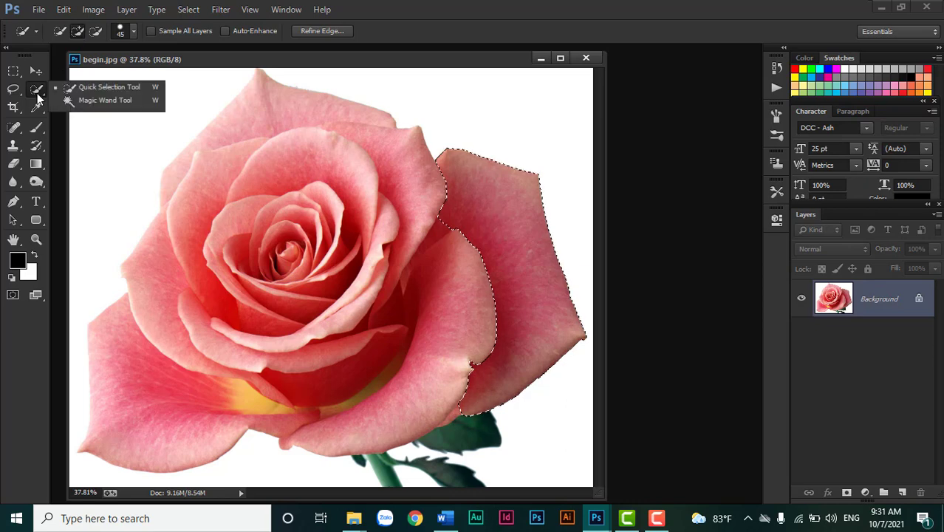
scroll(449, 246, "up", 2)
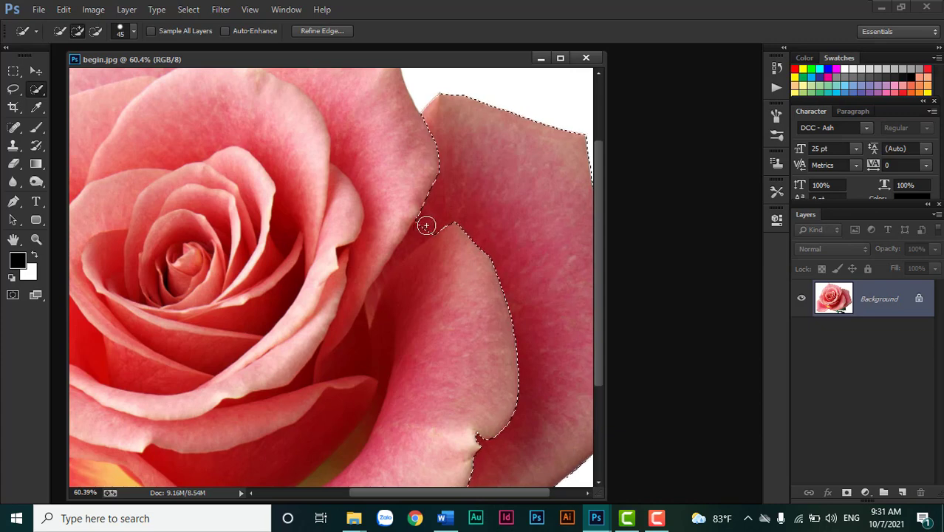
key("bracketleft")
mouse_move(424, 226)
left_mouse_down()
mouse_move(393, 266)
mouse_move(418, 257)
left_mouse_up()
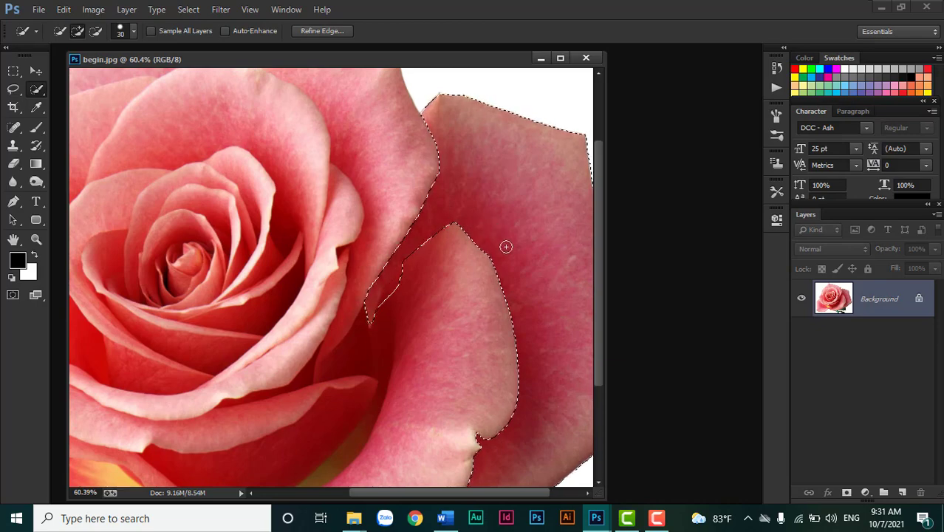
scroll(509, 251, "down", 2)
scroll(515, 434, "up", 2)
scroll(501, 445, "up", 1)
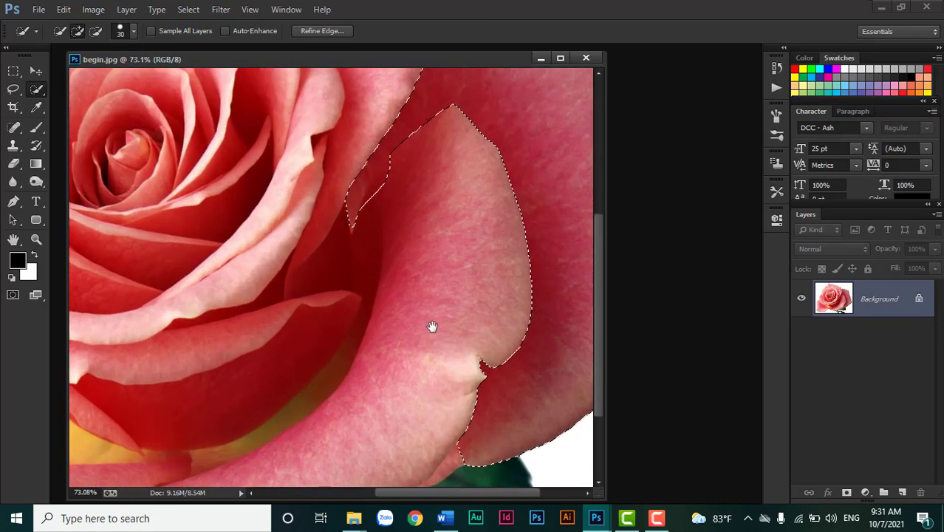
left_click_drag(433, 325, 407, 243)
mouse_move(423, 307)
left_mouse_down()
mouse_move(388, 352)
mouse_move(399, 348)
left_mouse_up()
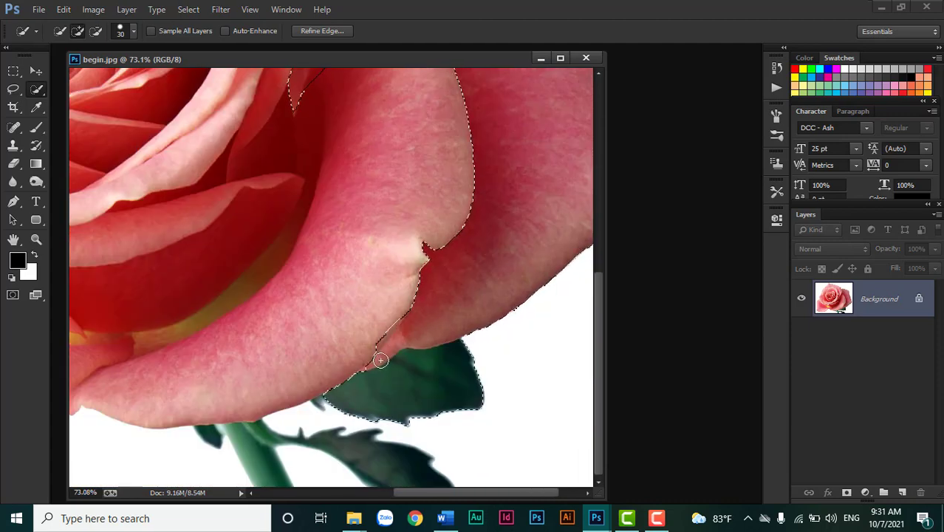
key("ctrl+z")
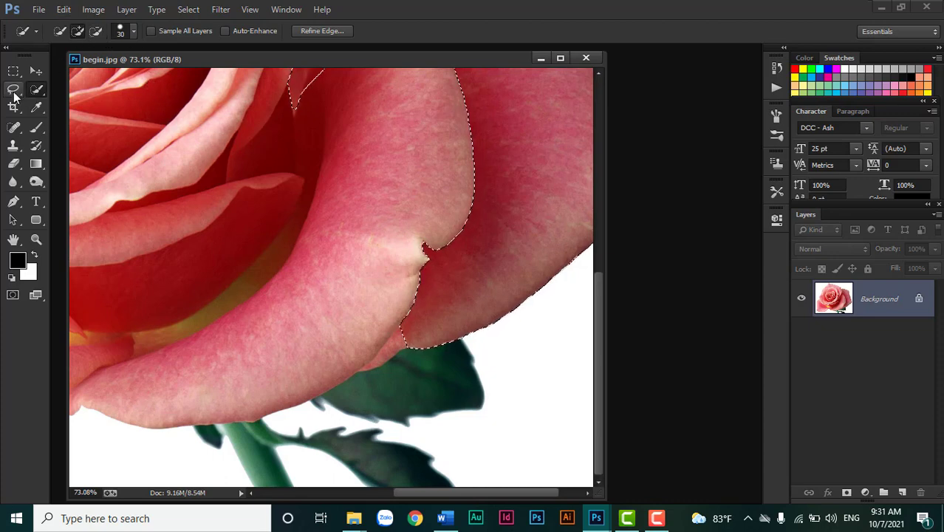
Step: Add the lower petal tip to the selection with a freehand Lasso loop
left_click(14, 88)
scroll(471, 340, "up", 3)
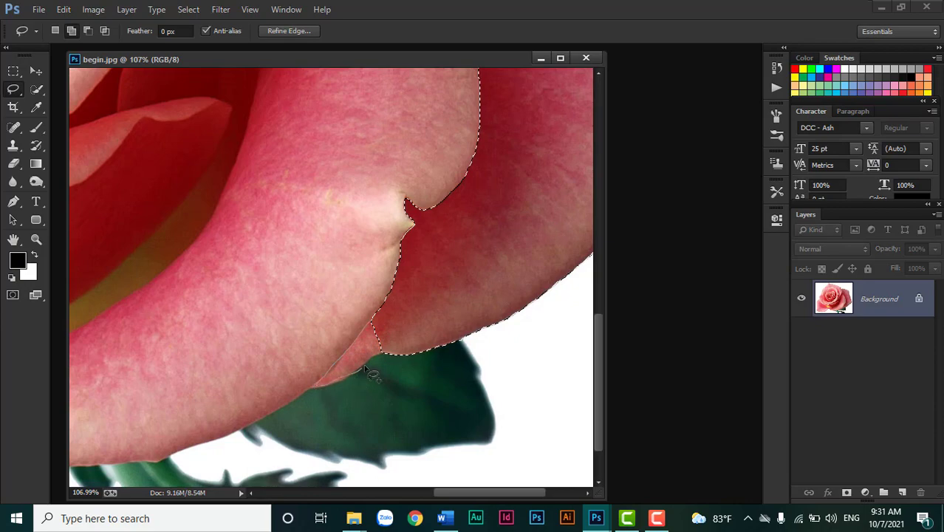
left_click_drag(345, 379, 396, 338)
scroll(473, 288, "down", 3)
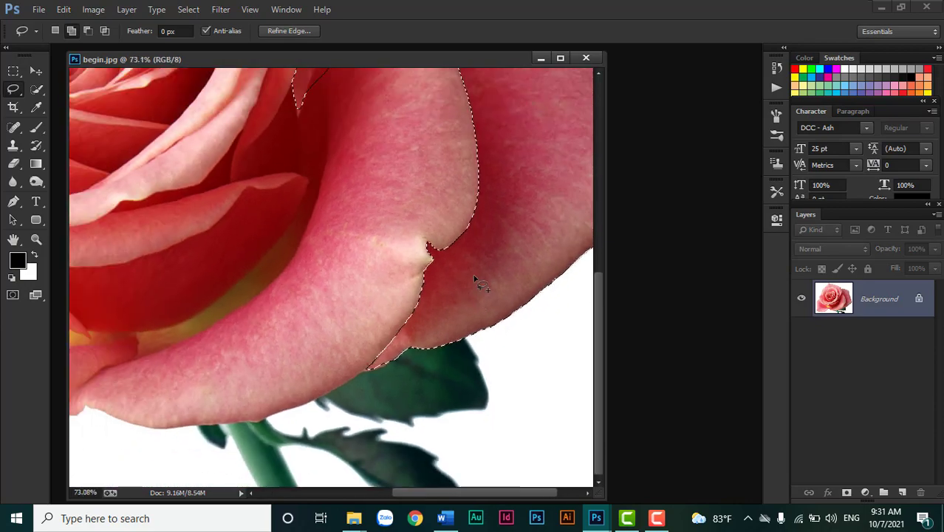
scroll(484, 280, "down", 3)
scroll(481, 252, "up", 3)
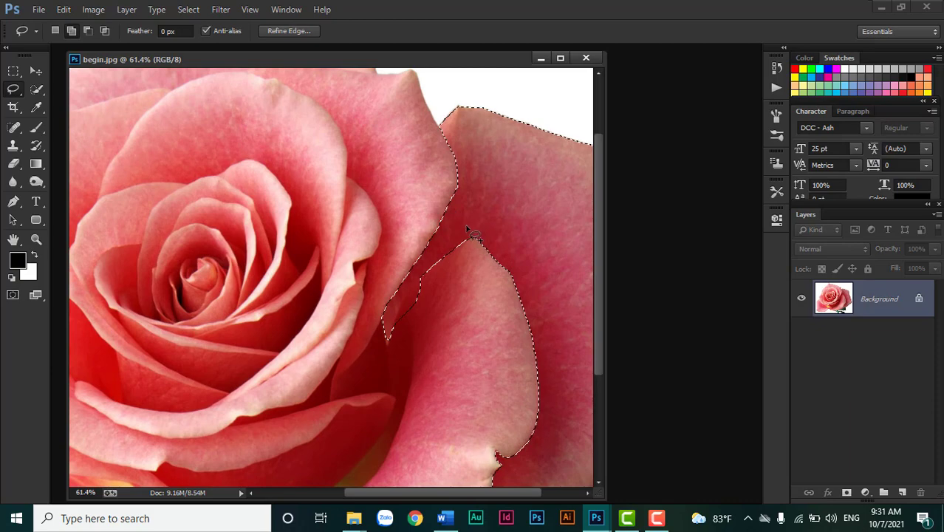
scroll(432, 291, "up", 2)
scroll(414, 285, "up", 1)
scroll(418, 289, "up", 1)
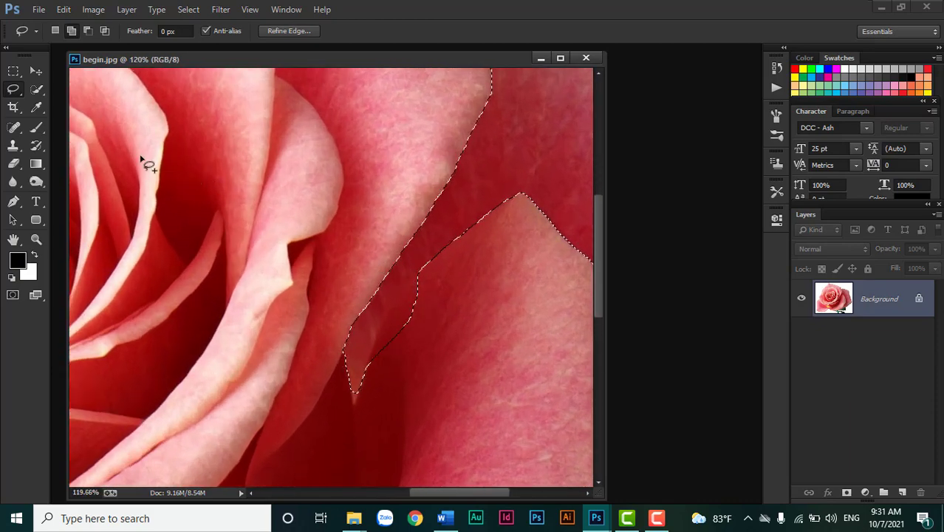
Step: Trim the sliver along the inner petal edge from the selection with the plain Lasso
left_click(11, 90)
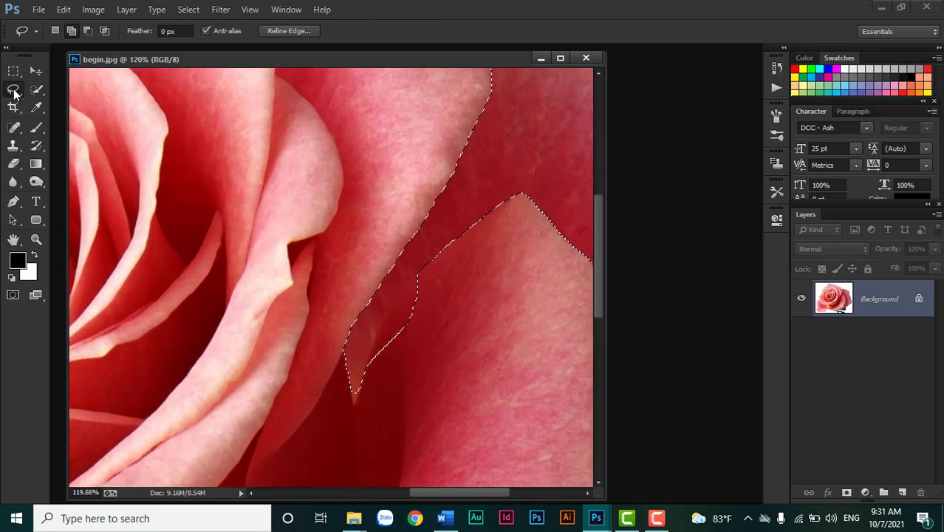
left_click(53, 92)
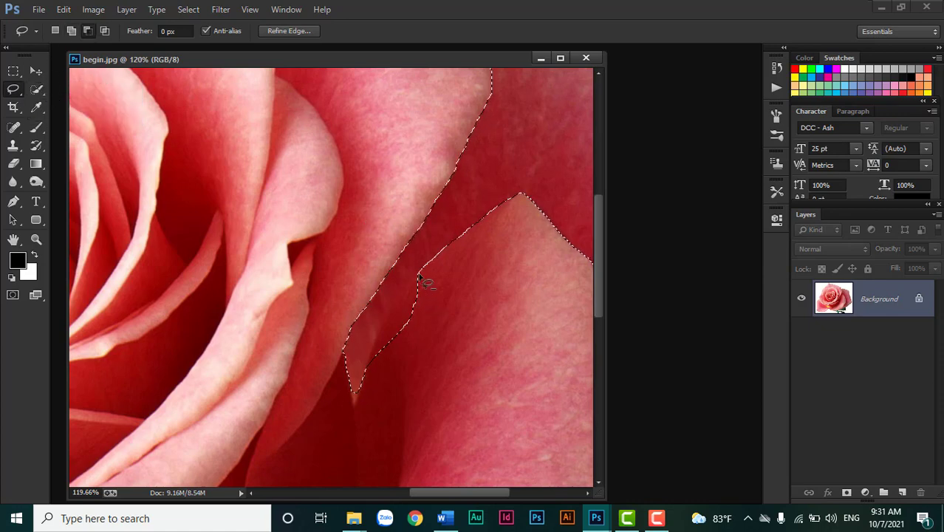
left_click_drag(388, 321, 433, 281)
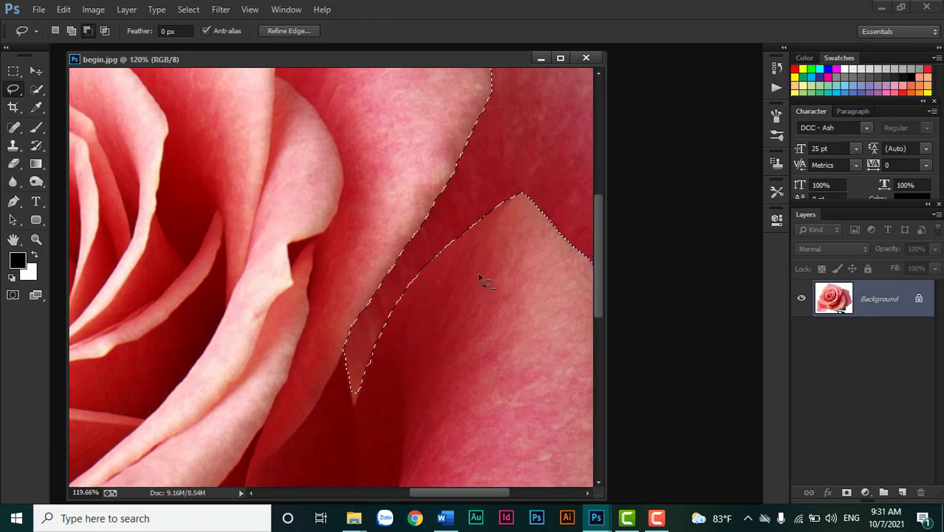
scroll(481, 280, "down", 6, "alt")
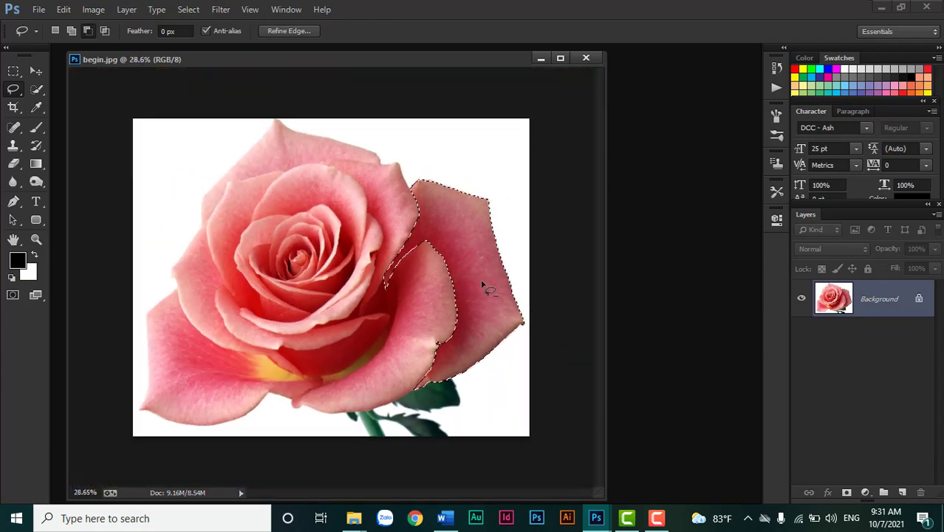
scroll(485, 281, "up", 1)
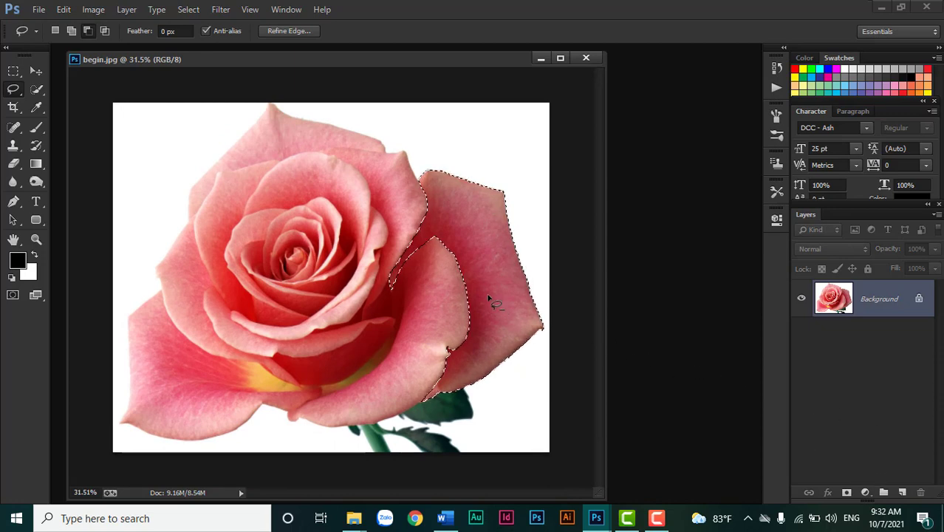
Step: Copy the selected outer petal to a new Layer 1 and open the Image menu
key("ctrl+j")
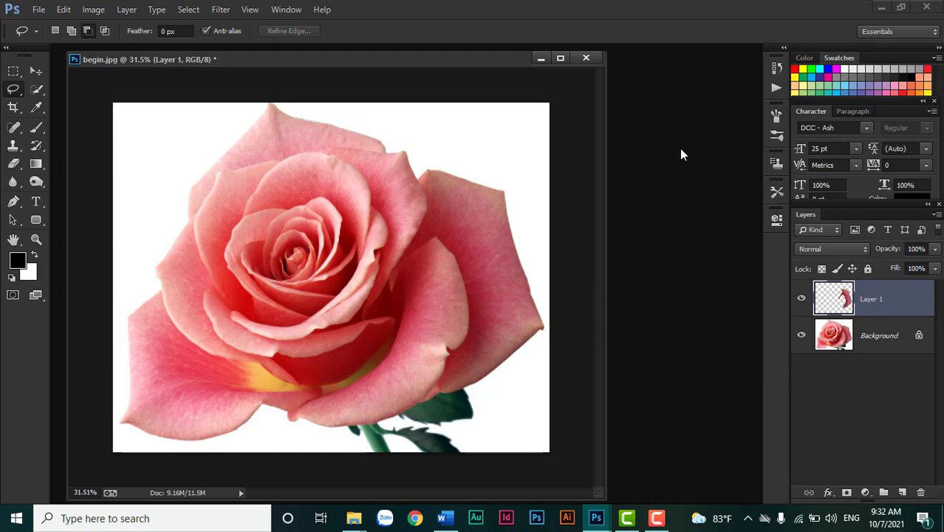
left_click(104, 9)
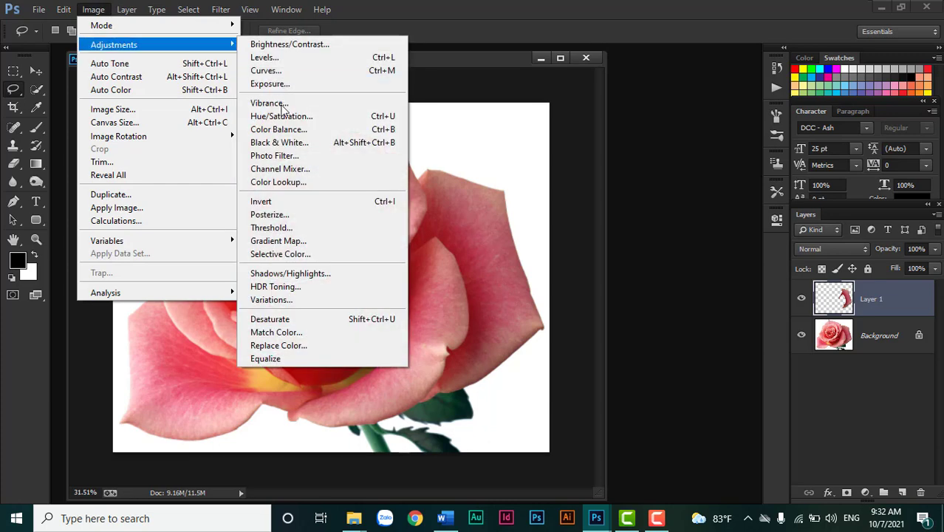
Step: Open Hue/Saturation on Layer 1 and trial hue, saturation and lightness changes on the petal
mouse_move(114, 44)
left_click(401, 34)
key("ctrl+u")
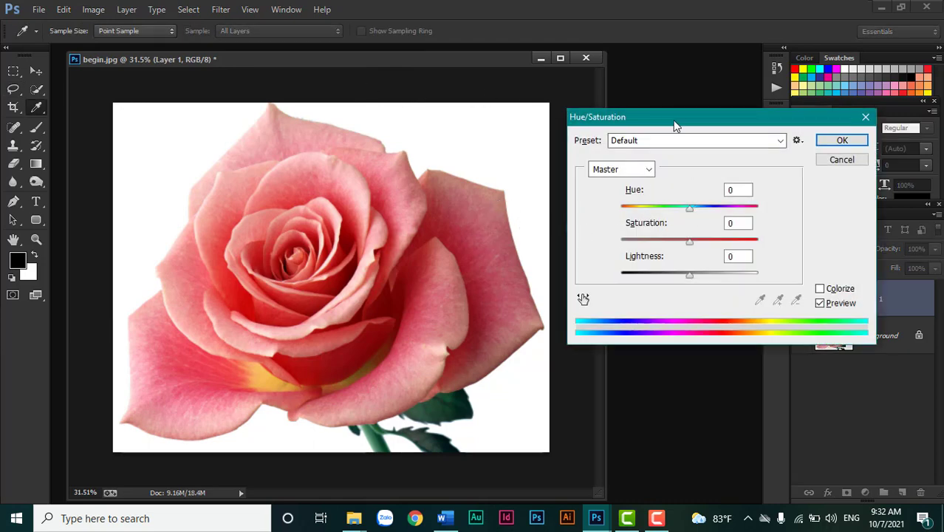
left_click_drag(673, 119, 646, 112)
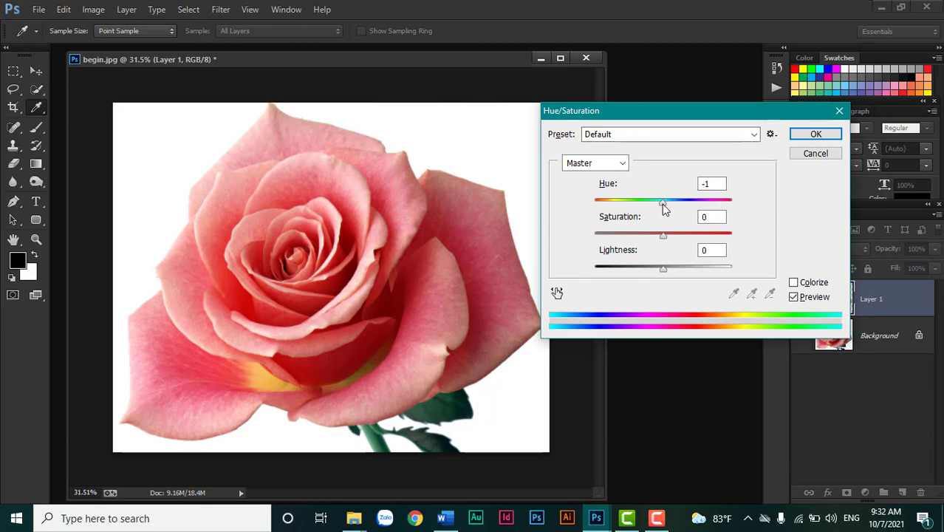
left_click_drag(664, 209, 634, 207)
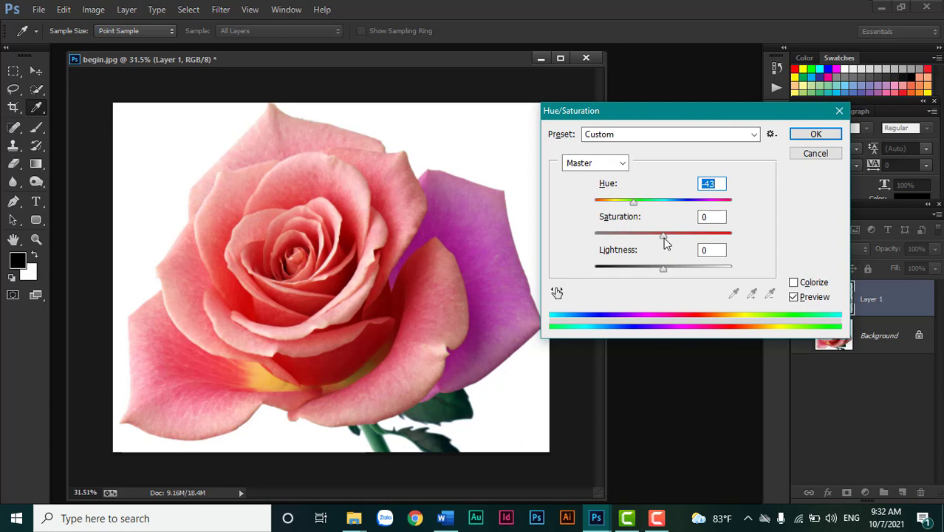
left_click_drag(664, 238, 683, 235)
left_click_drag(662, 271, 658, 271)
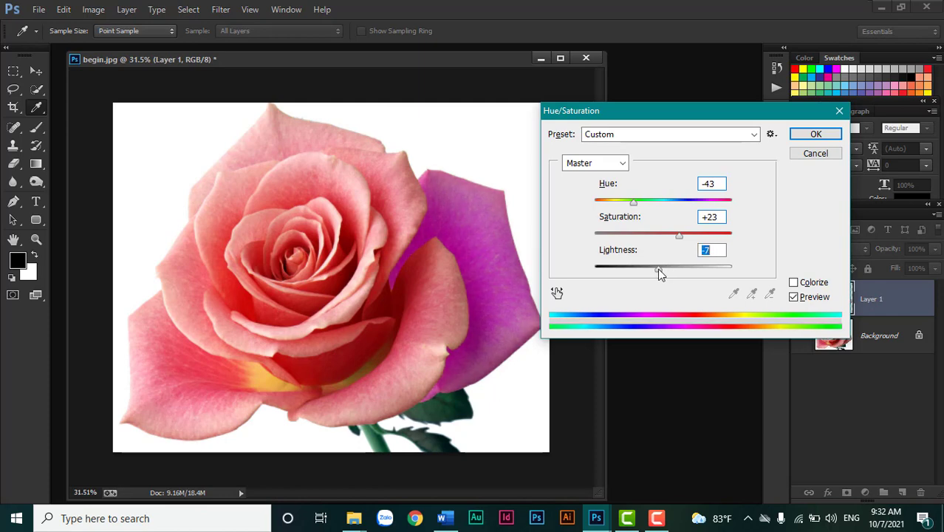
left_click_drag(658, 269, 663, 269)
Step: Sweep the hue to about +145 for green, lower saturation slightly, and apply
left_click_drag(631, 202, 597, 203)
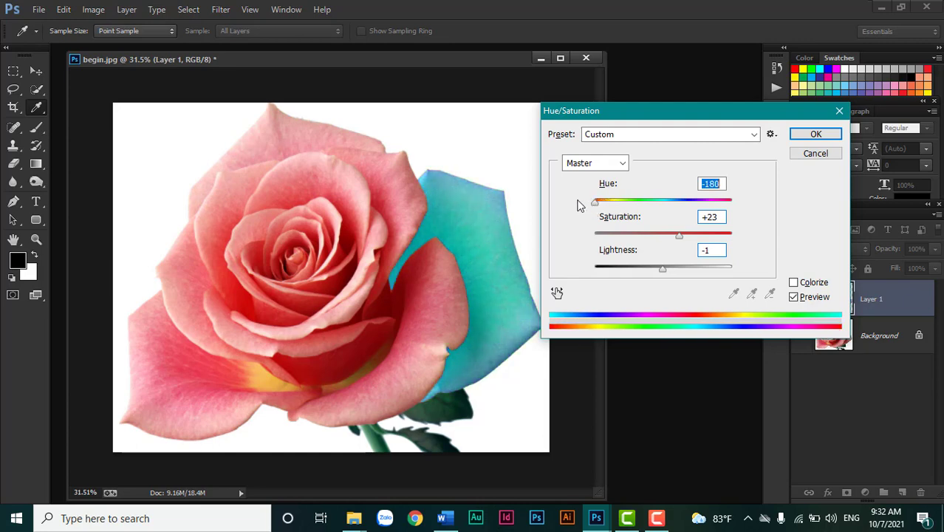
left_click_drag(597, 203, 723, 204)
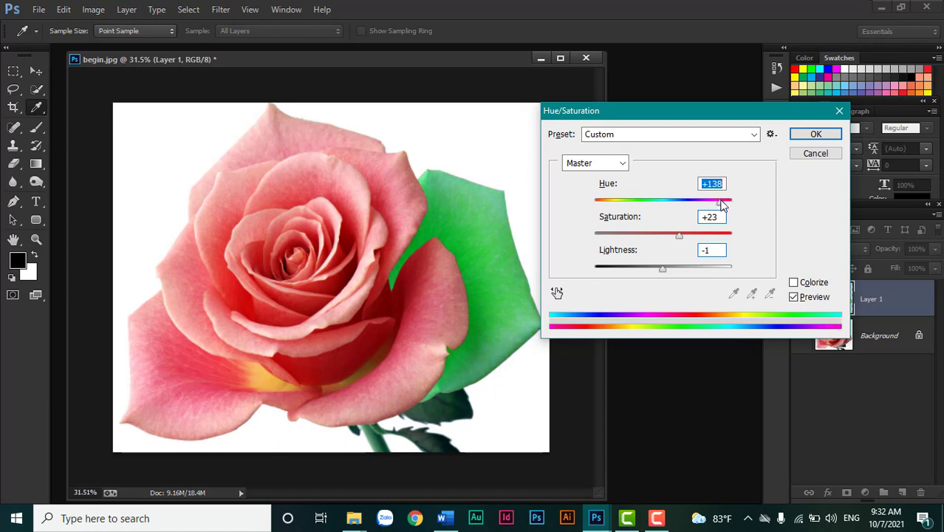
left_click_drag(684, 235, 667, 242)
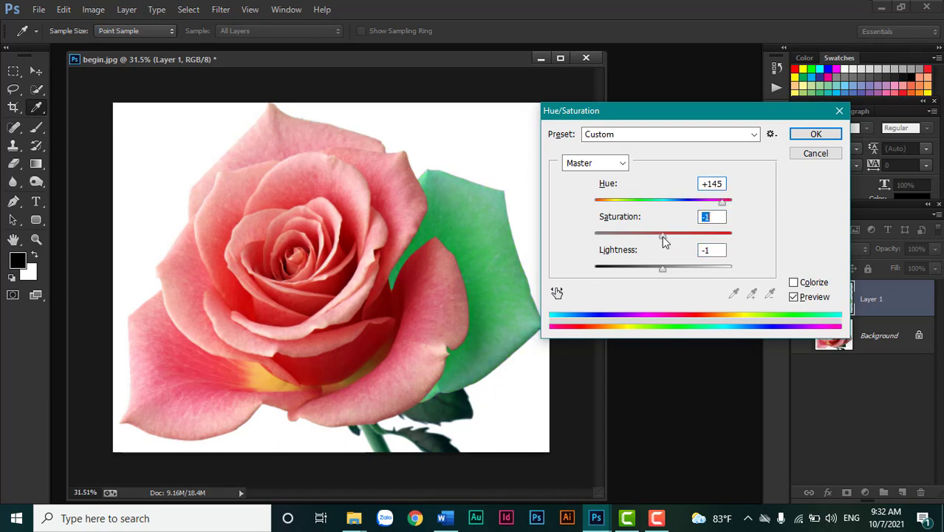
left_click(816, 134)
key("l")
scroll(574, 232, "down", 3)
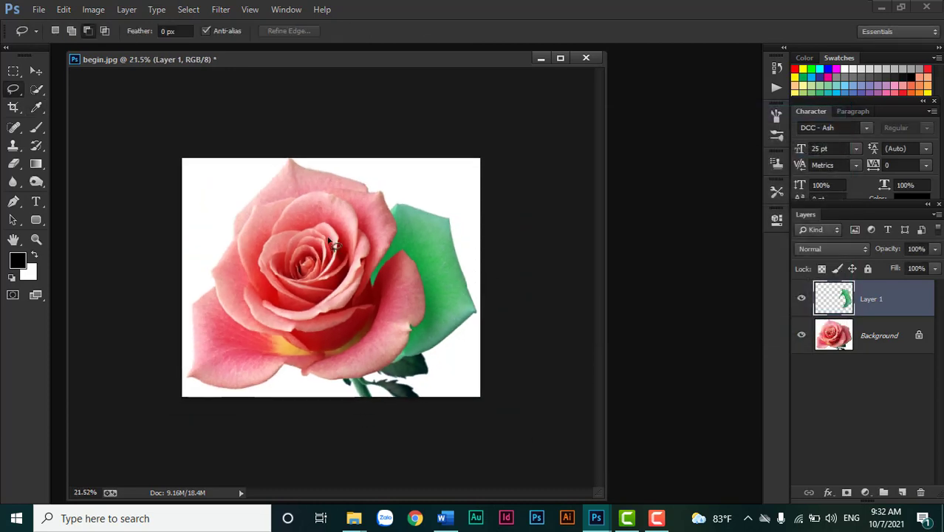
Step: Try Magic Wand colour selections on the Background layer, deselecting each unwanted result
scroll(331, 244, "up", 2)
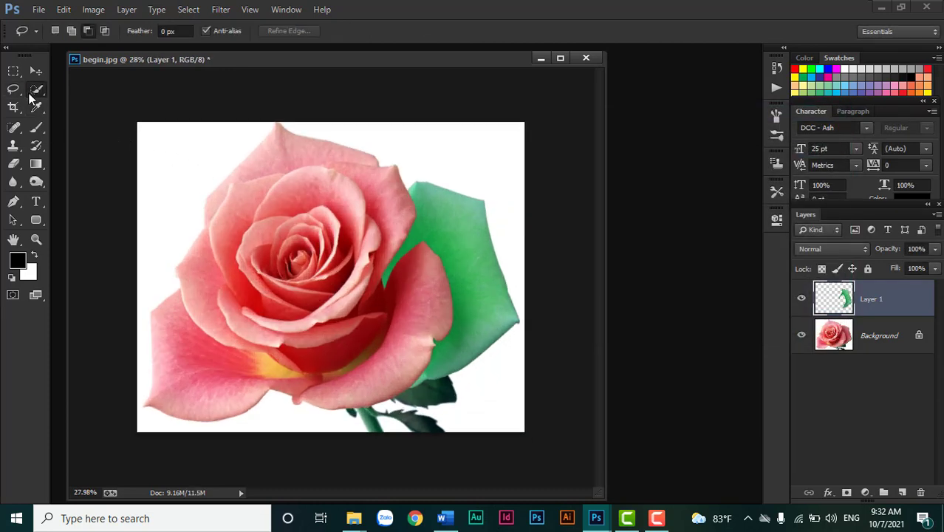
right_click(31, 94)
left_click(80, 102)
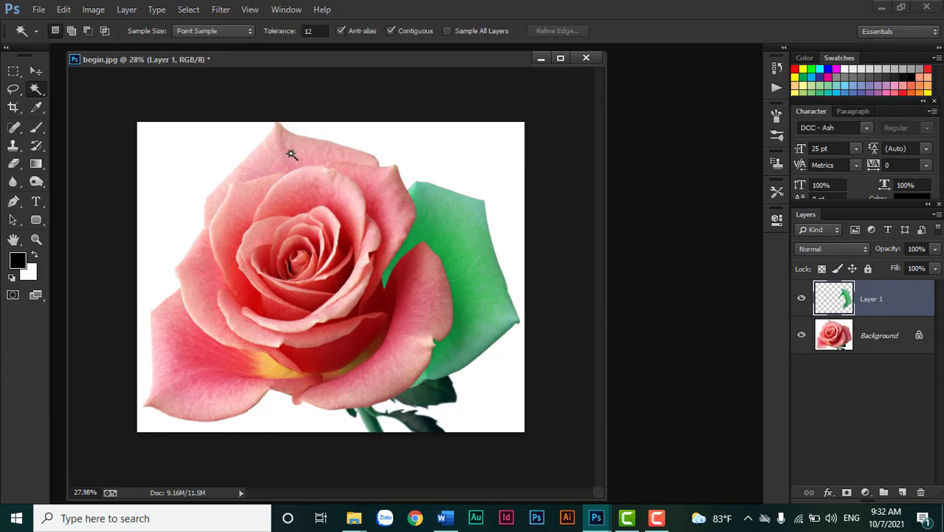
left_click(291, 153)
key("ctrl+d")
left_click(900, 344)
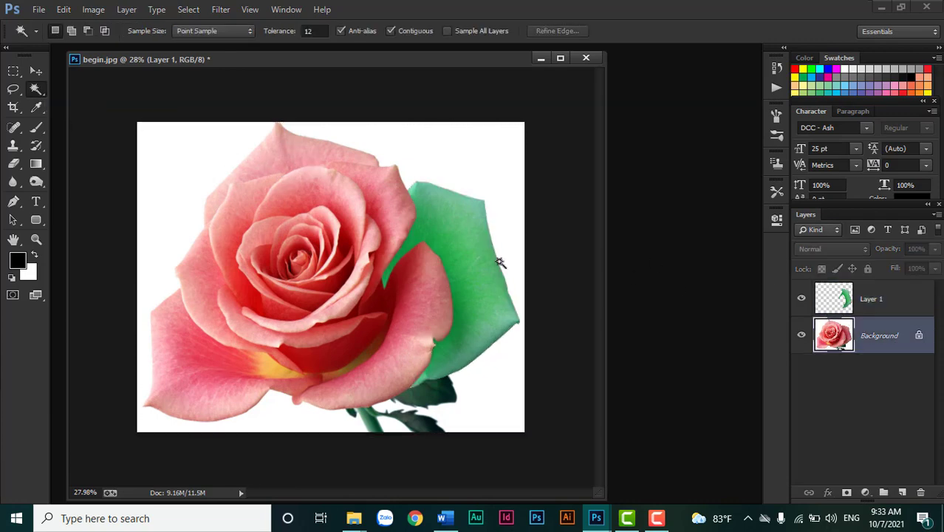
left_click(378, 190)
key("ctrl+d")
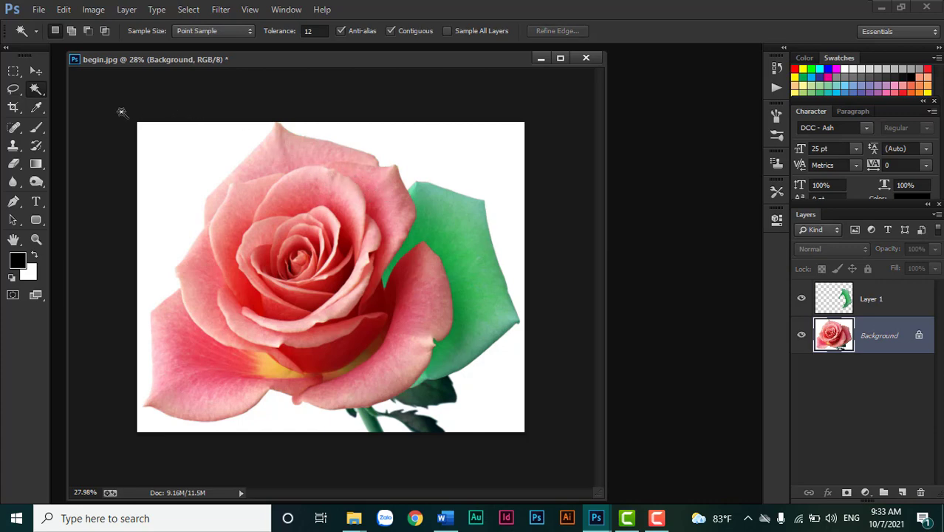
Step: Zoom in and brush over the left petal with the Quick Selection Tool
right_click(36, 90)
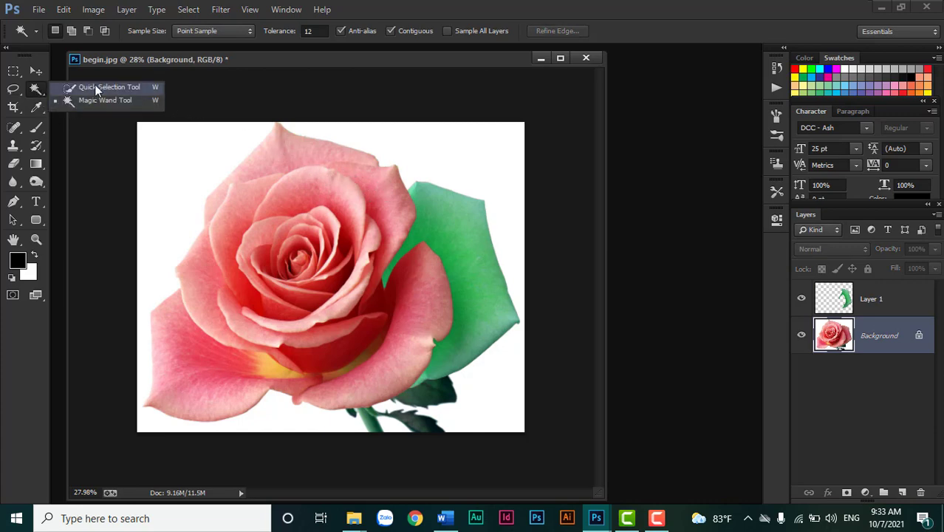
left_click(83, 87)
key("ctrl+plus")
scroll(394, 282, "up", 1)
mouse_move(427, 245)
left_mouse_down()
mouse_move(412, 229)
mouse_move(378, 229)
left_mouse_up()
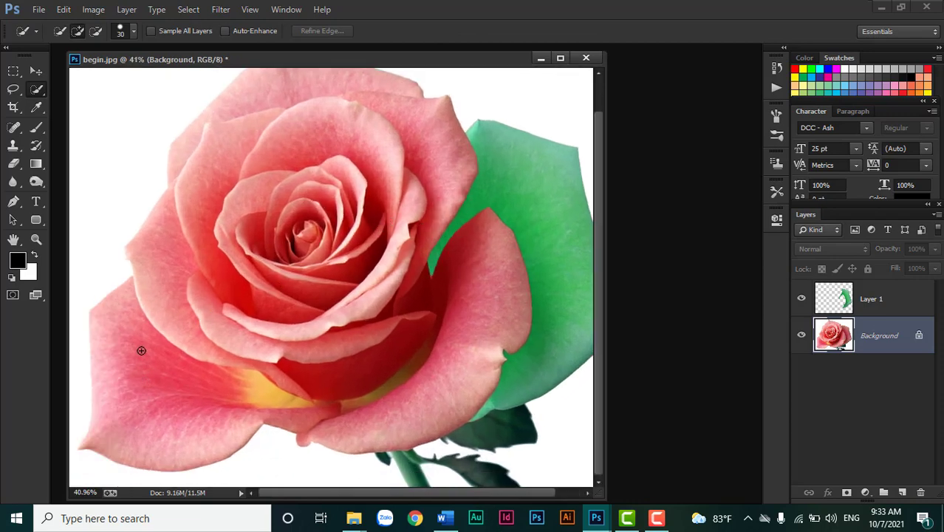
mouse_move(160, 256)
left_mouse_down()
mouse_move(181, 329)
mouse_move(211, 357)
mouse_move(271, 374)
mouse_move(310, 404)
left_mouse_up()
Step: Switch to the Lasso tool and pan around the left petal's edges for refining
left_click(13, 89)
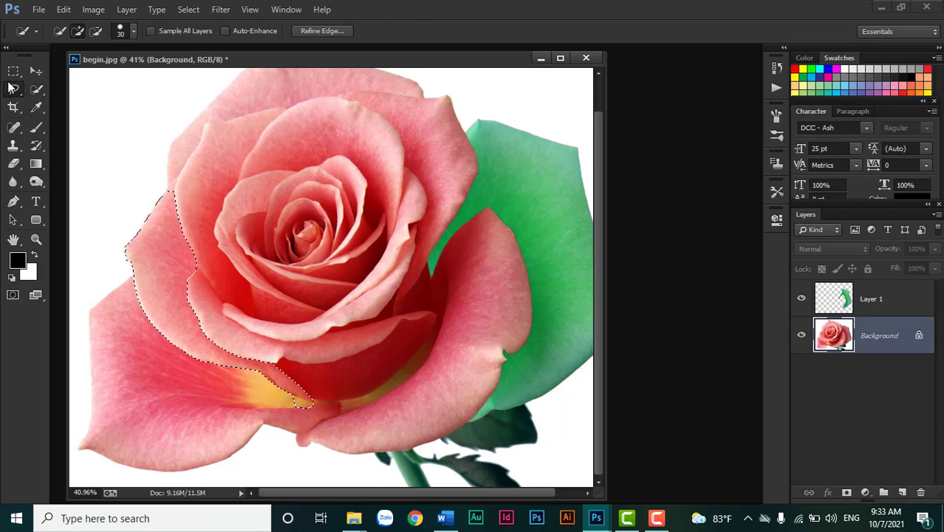
scroll(270, 362, "up", 3)
scroll(255, 193, "down", 2)
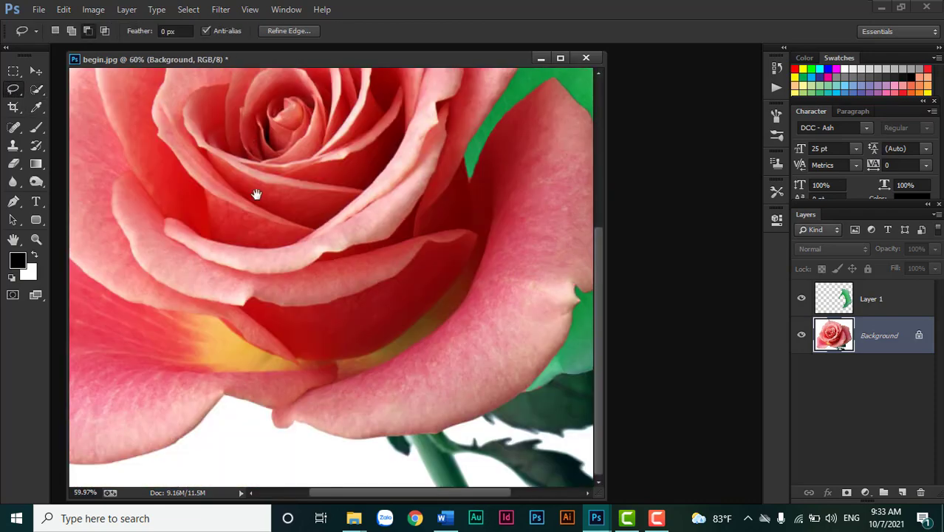
scroll(221, 362, "right", 2)
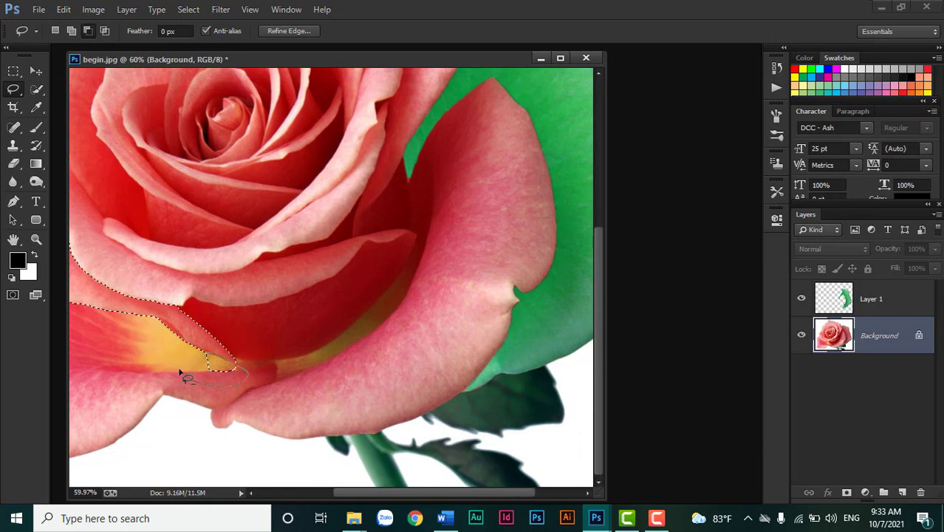
scroll(222, 332, "down", 2)
scroll(303, 295, "down", 2)
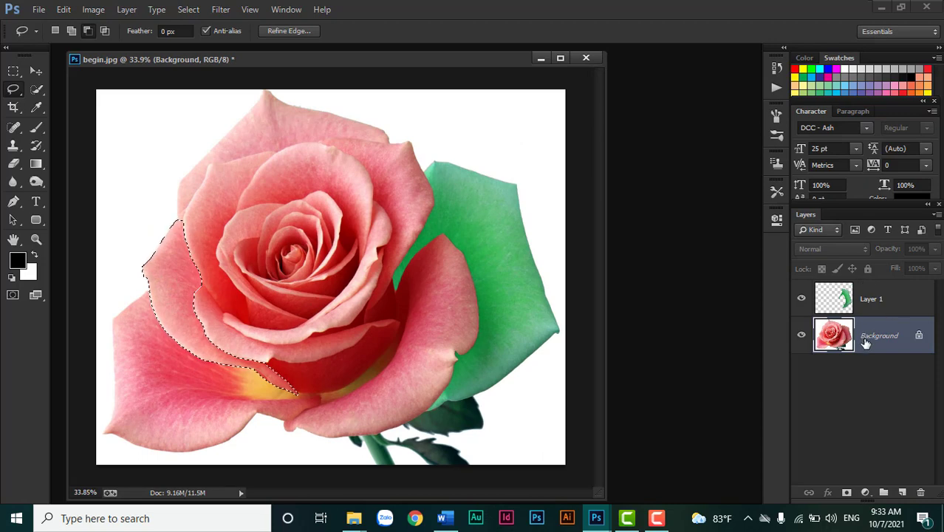
Step: Copy the left petal to Layer 2 and recolor it purple with Hue about -76
key("ctrl+j")
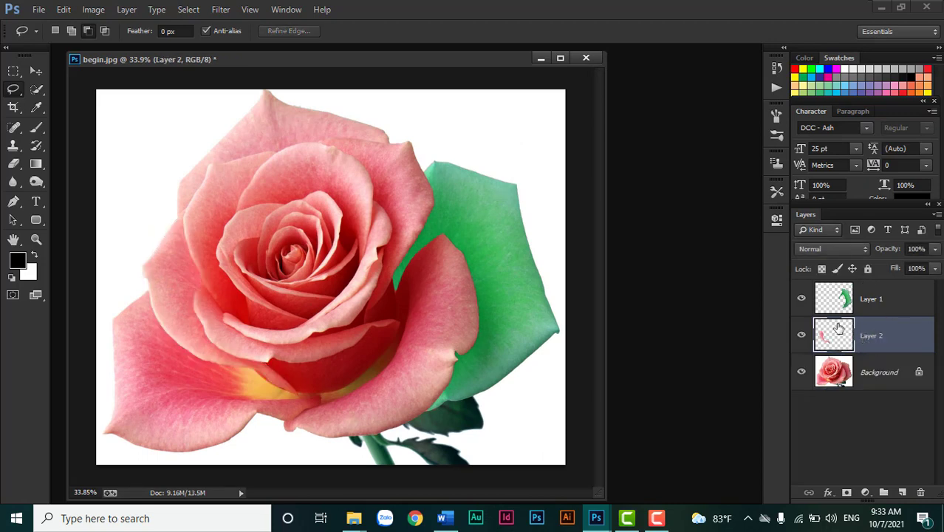
key("ctrl+u")
mouse_move(663, 201)
left_mouse_down()
mouse_move(612, 210)
mouse_move(627, 211)
left_mouse_up()
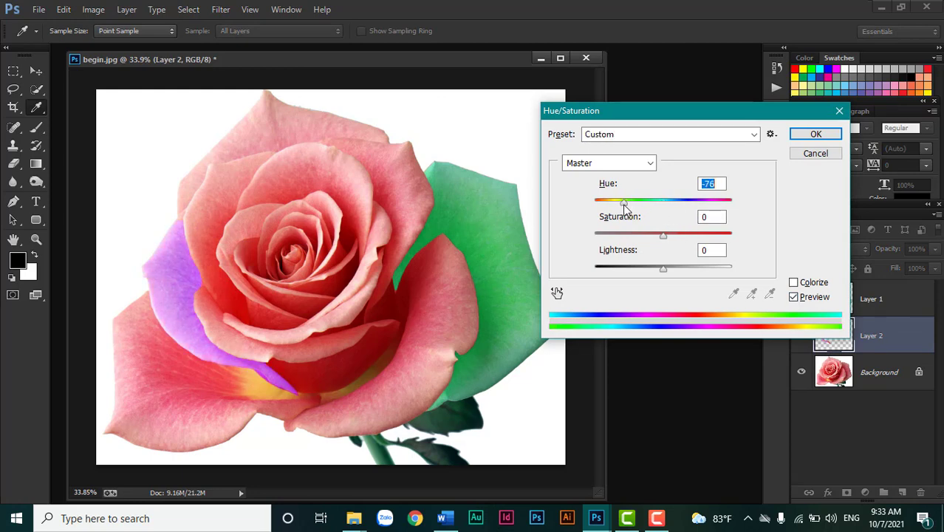
left_click_drag(666, 234, 667, 235)
left_click(816, 134)
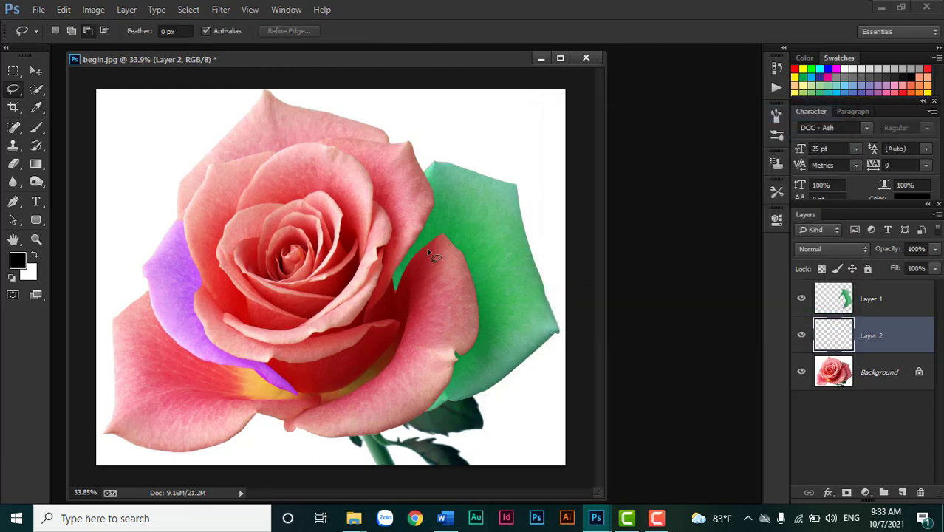
scroll(427, 249, "down", 2)
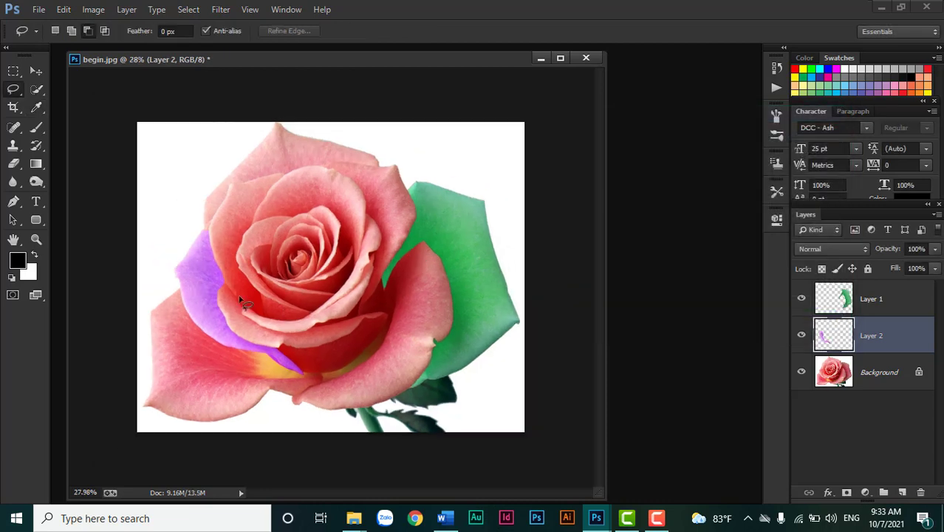
scroll(241, 310, "up", 1)
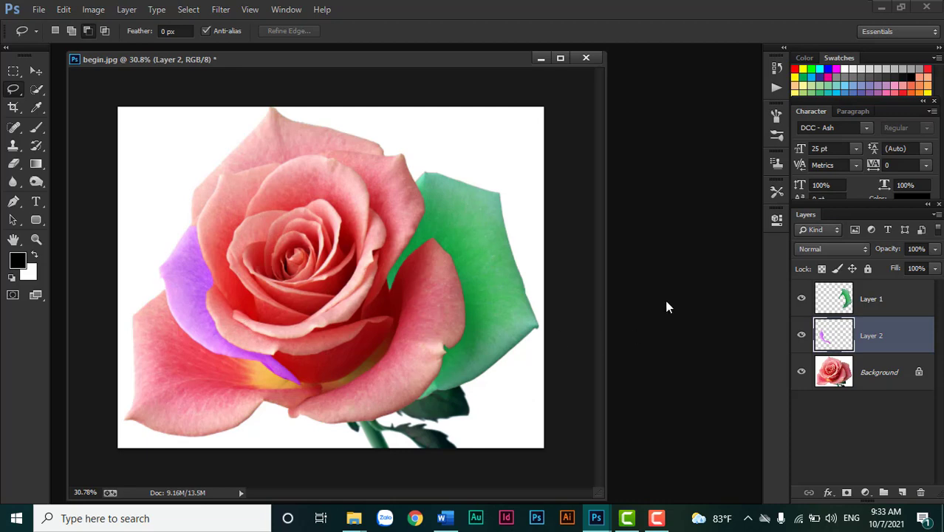
key("ctrl+o")
Step: Open End_Rose.jpg and arrange its window side by side with begin.jpg for comparison
double_click(319, 111)
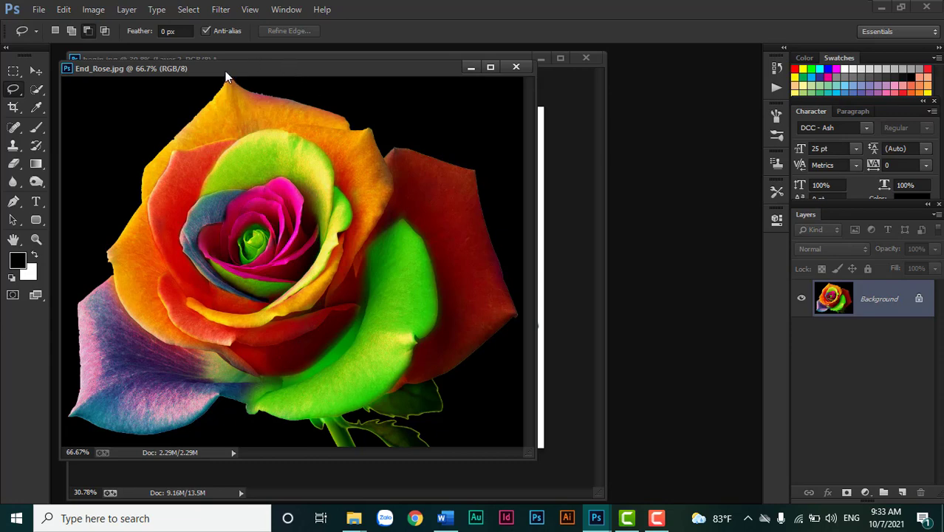
left_click_drag(225, 71, 511, 84)
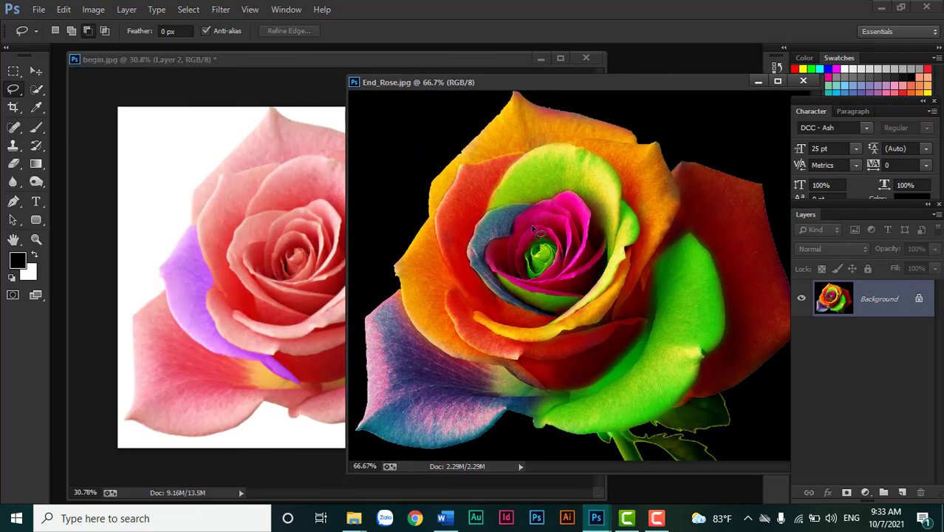
key("ctrl+0")
left_click(275, 59)
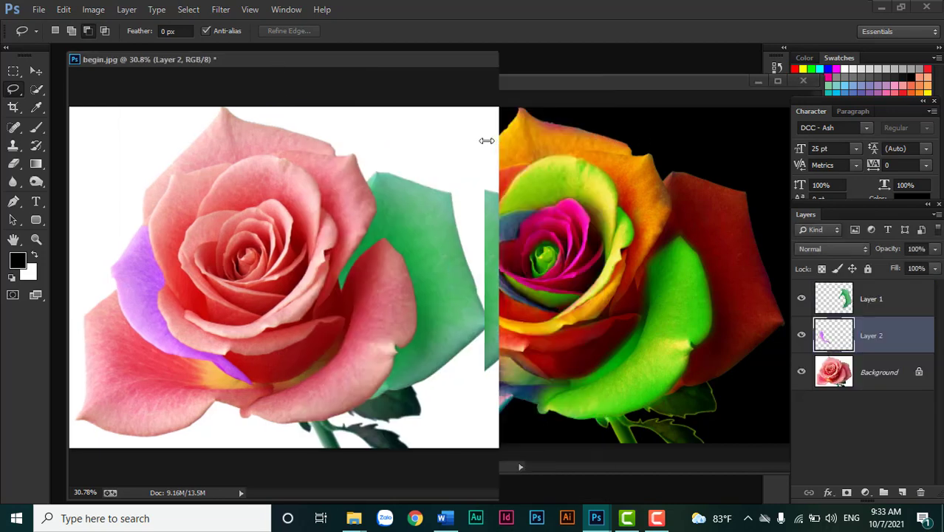
left_click_drag(606, 137, 480, 137)
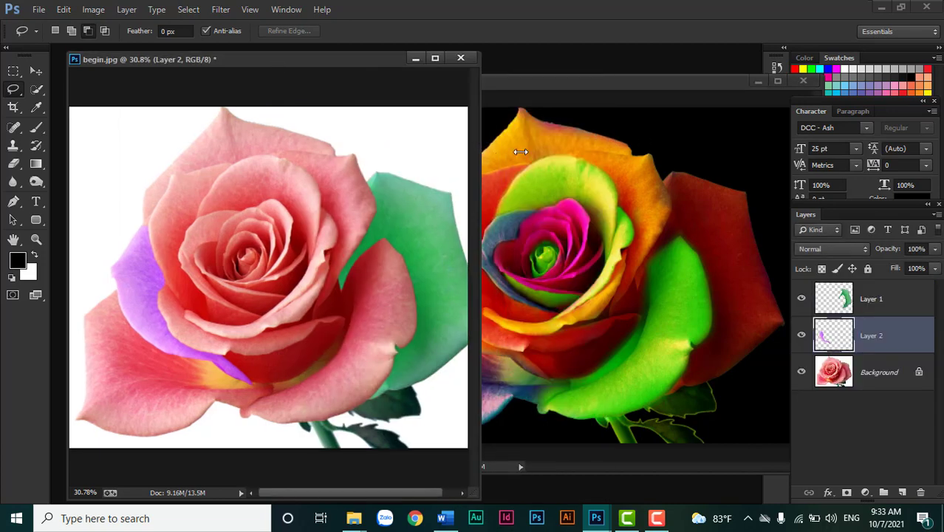
left_click(590, 82)
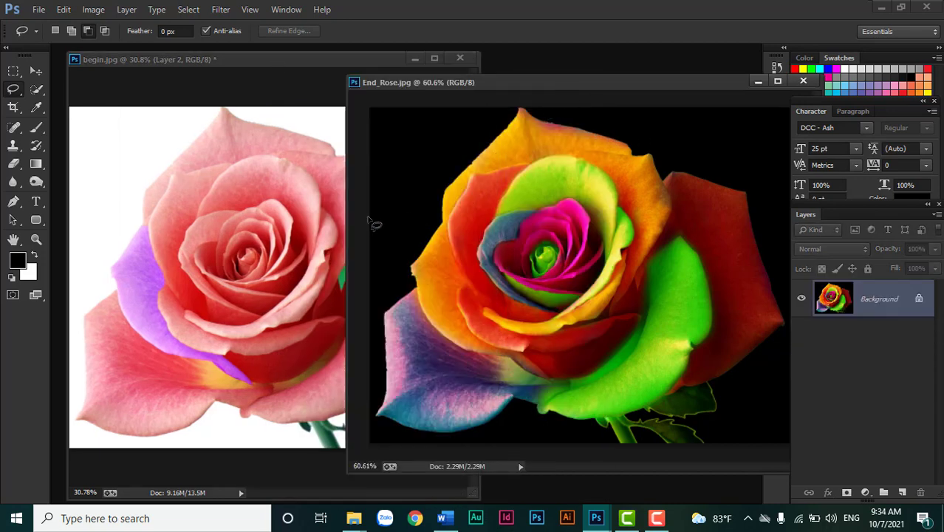
left_click_drag(346, 233, 405, 235)
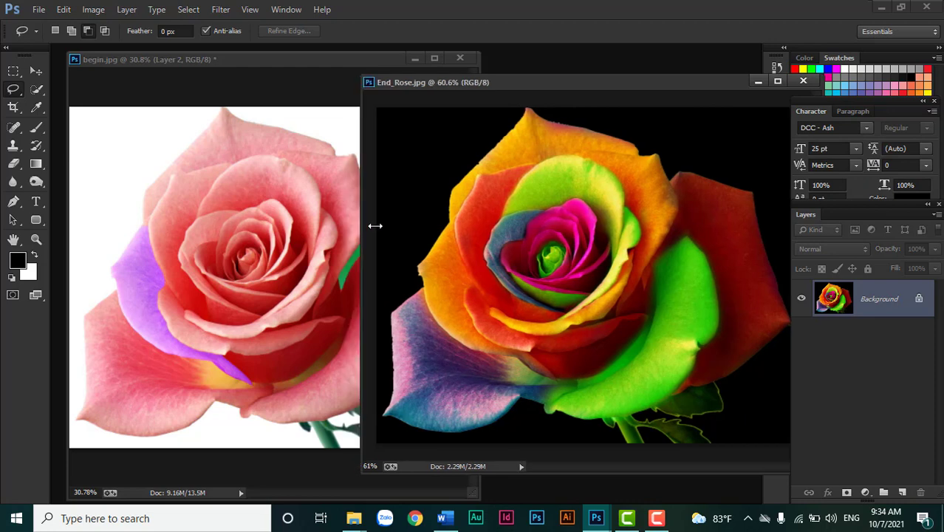